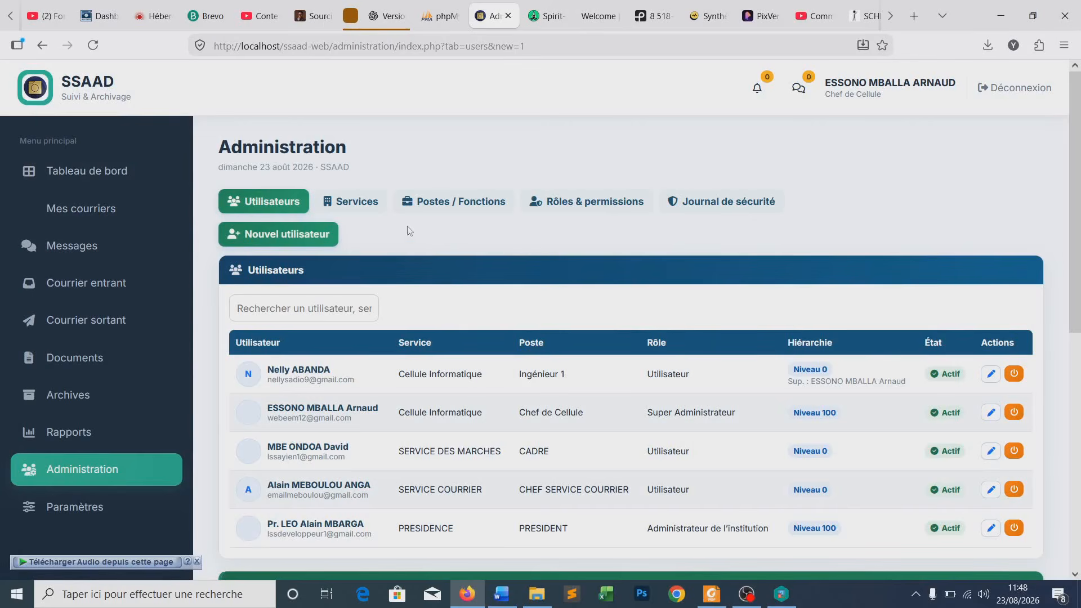
- Show the Services tab and review its six active services, codes and parents
scroll(431, 242, down, 1)
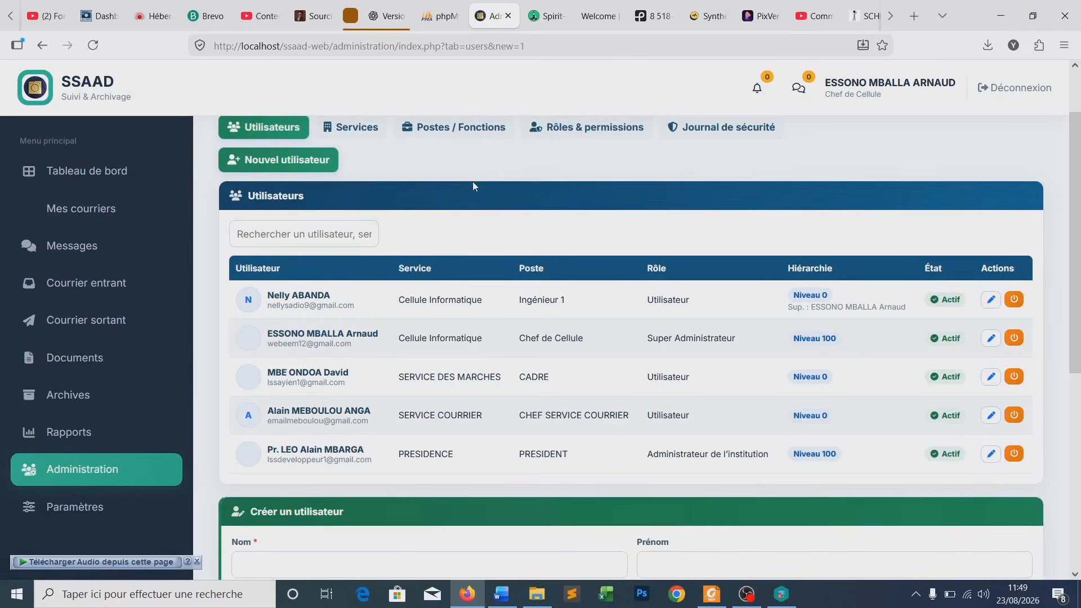
scroll(472, 186, up, 2)
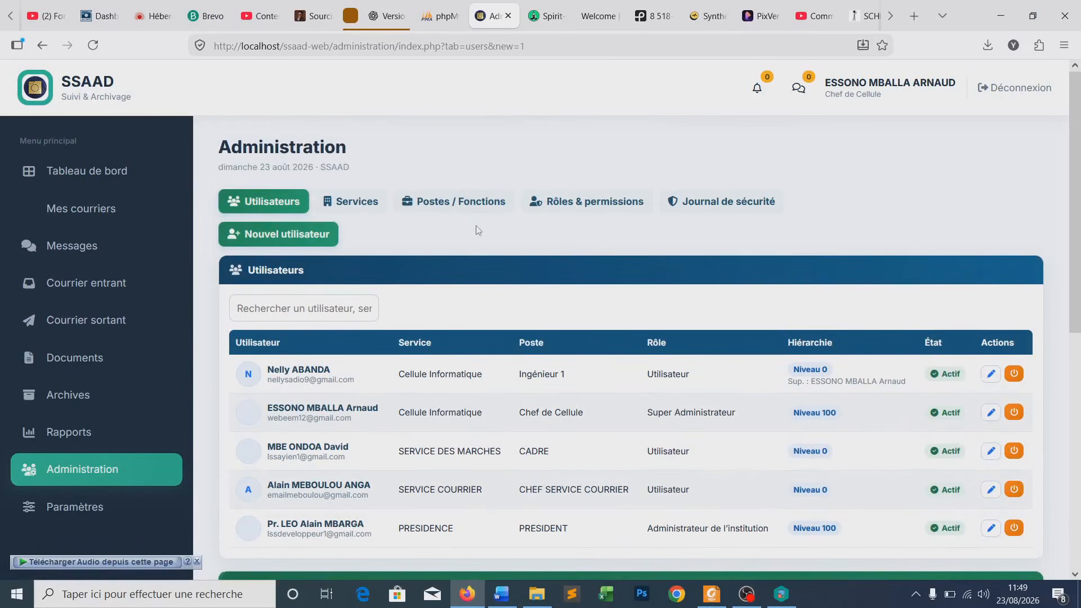
click(363, 204)
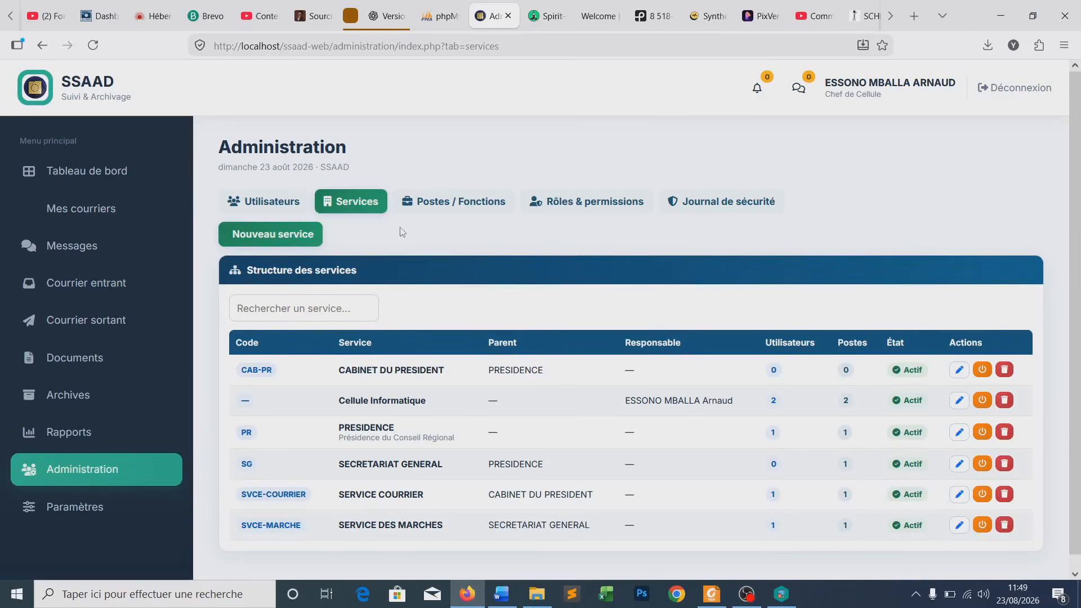
scroll(403, 233, down, 1)
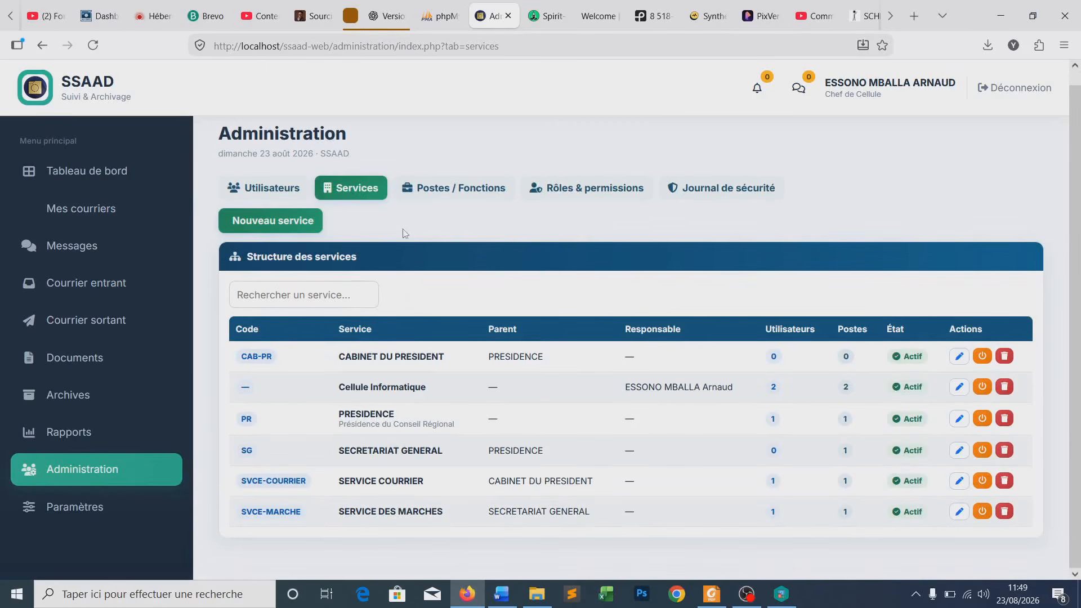
double_click(496, 327)
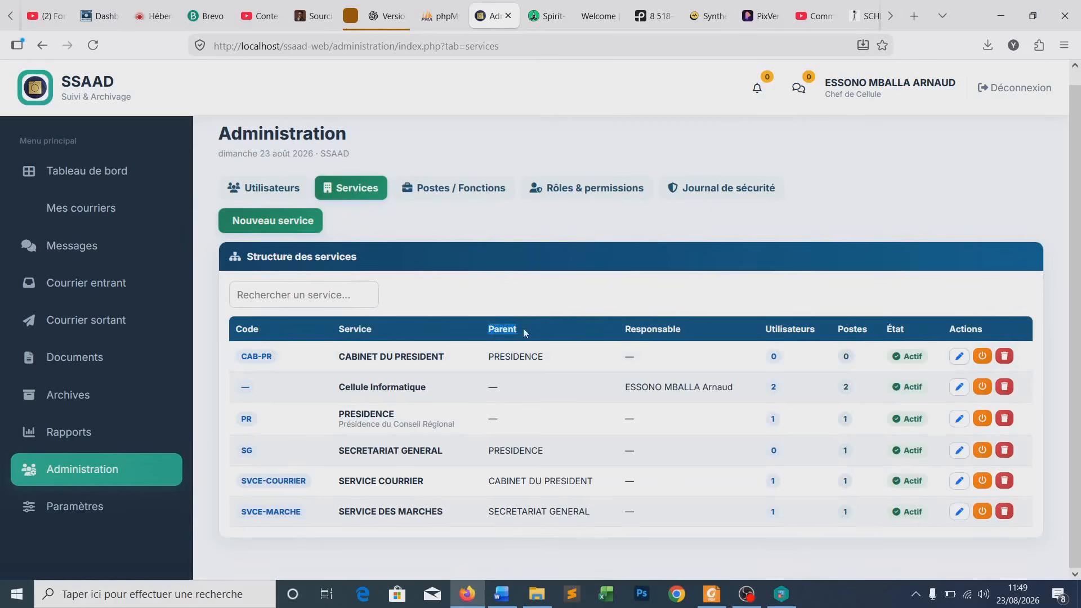
click(506, 331)
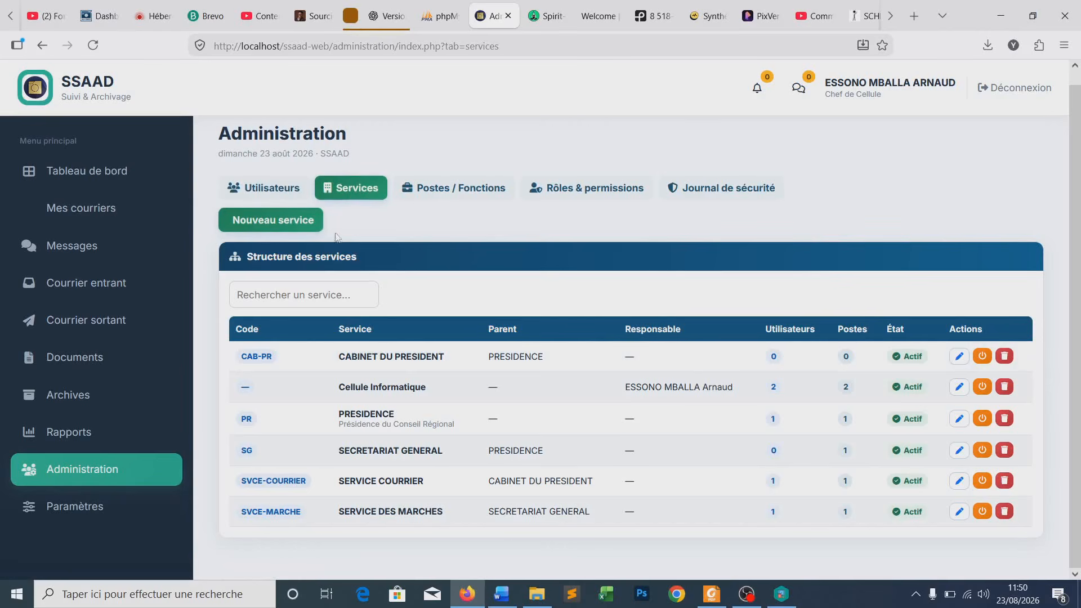
- Start a new service named SERVICE DE LA RELANCE with code SVCE-RELANCE
click(268, 224)
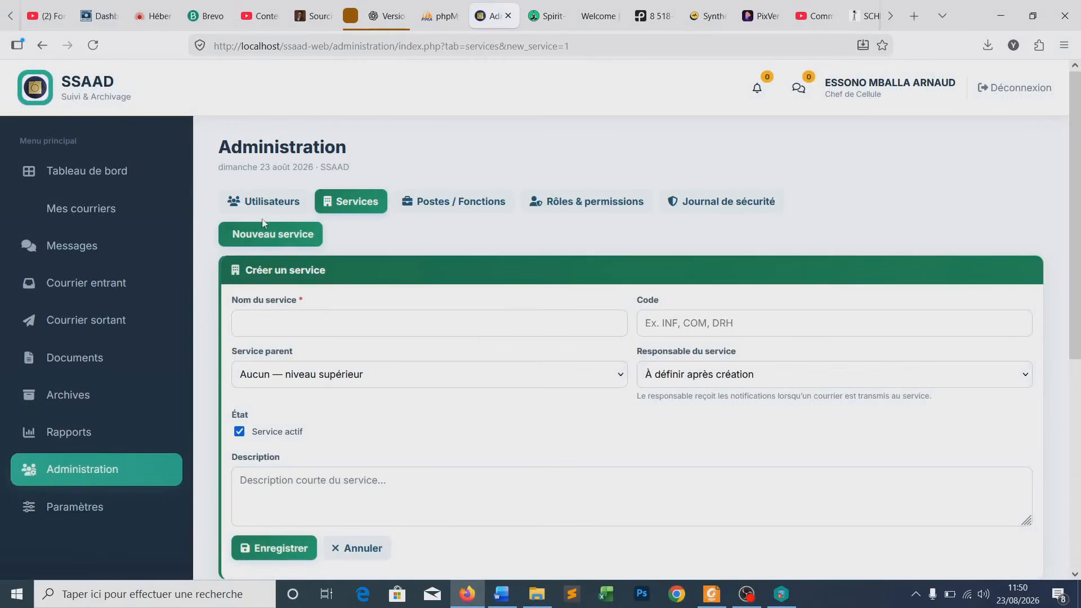
click(339, 324)
text(SERVICE DE LA RELANCE)
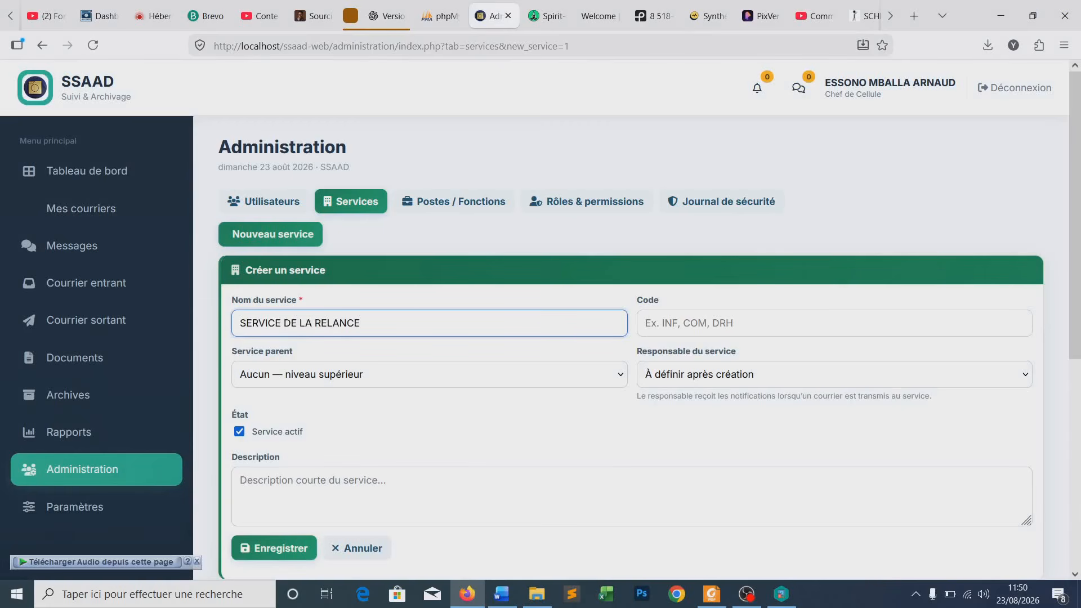
click(646, 327)
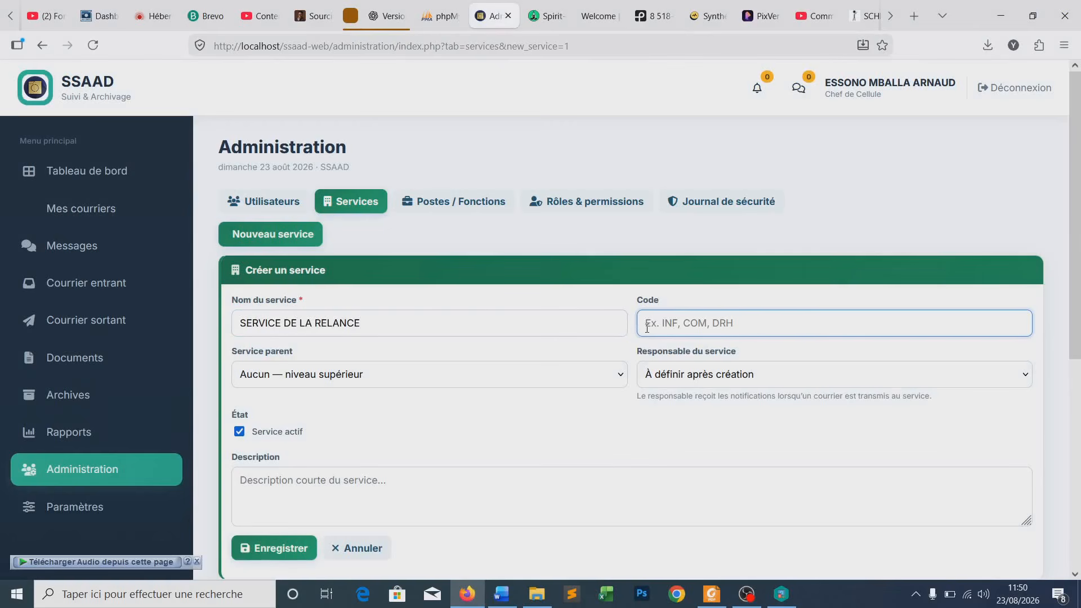
text(SVCE-RELANCE)
- Check the Service parent and Responsable choices, leaving both unchanged
scroll(360, 365, down, 2)
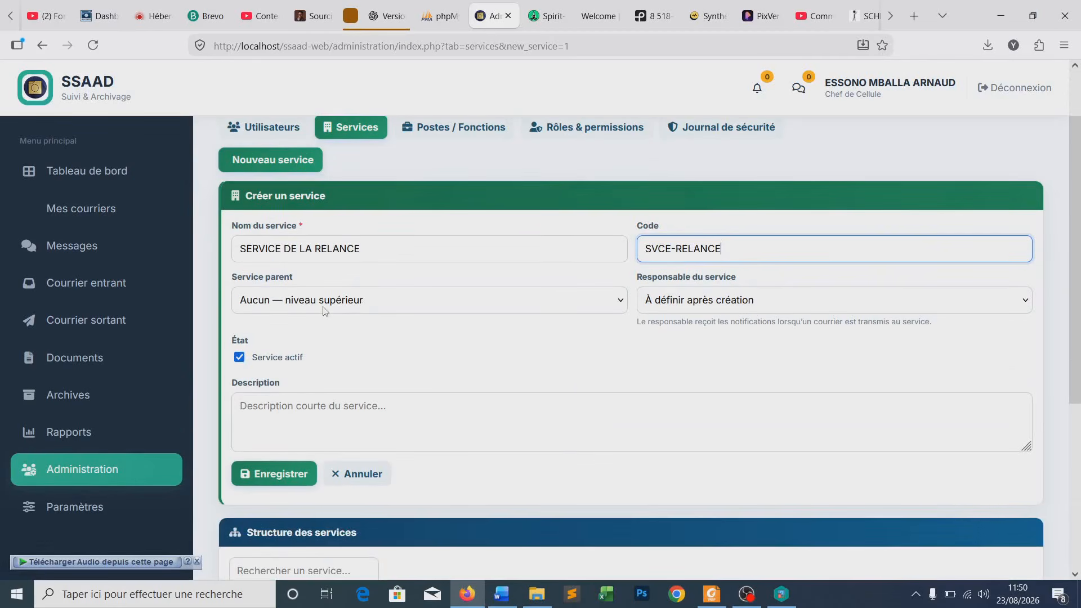
click(621, 304)
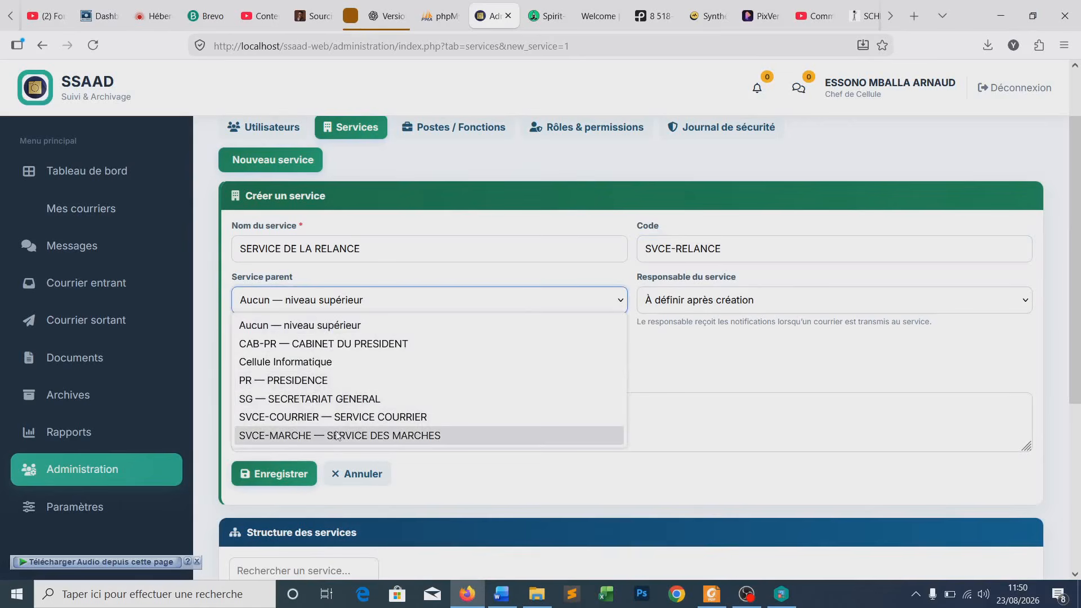
click(659, 309)
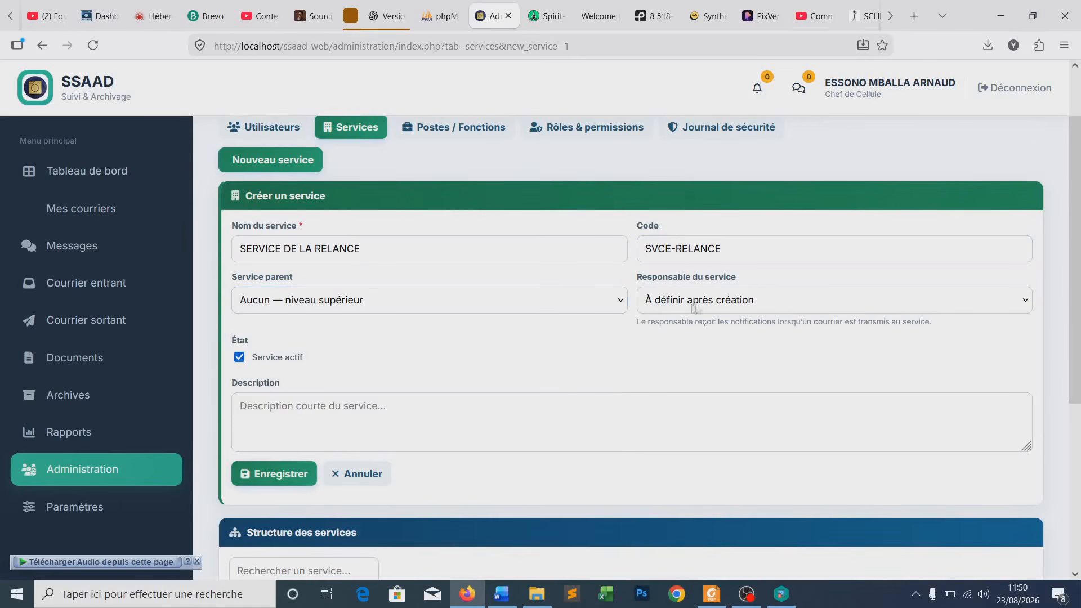
click(678, 311)
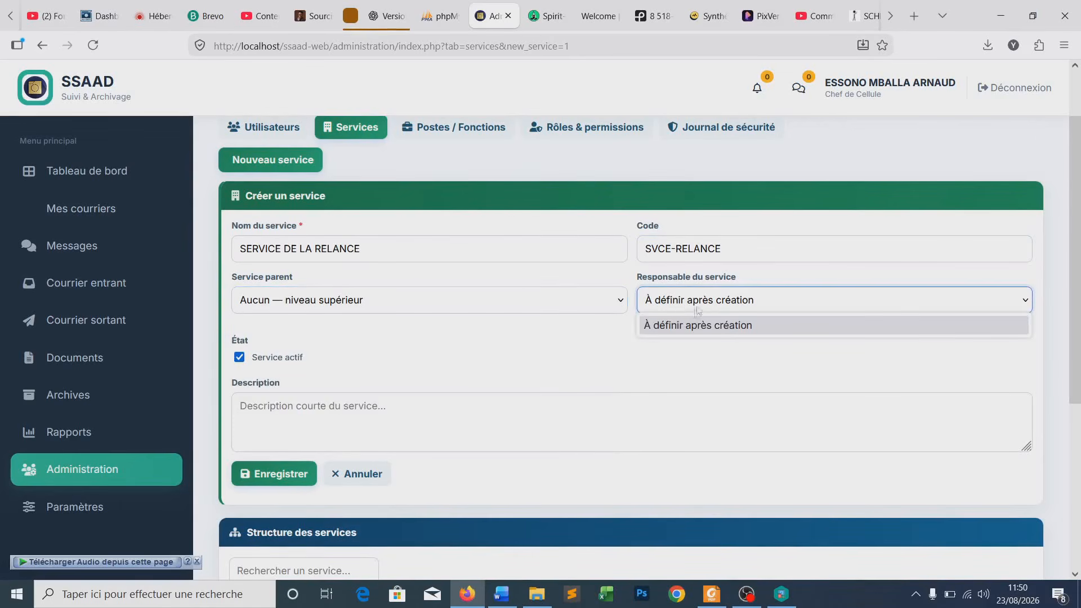
click(615, 350)
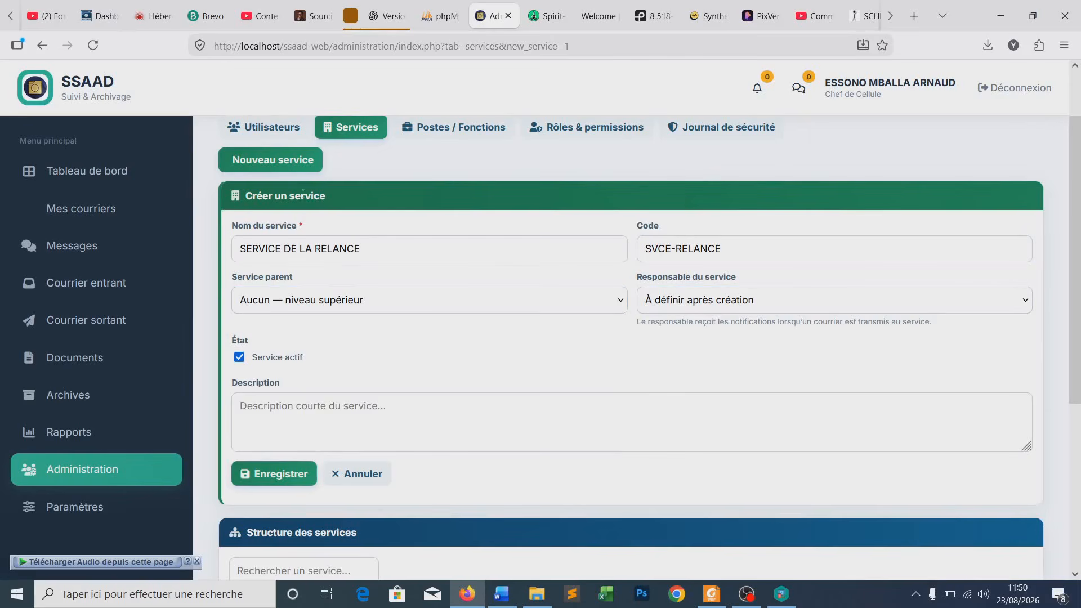
- Change the form to DIRECTION DES RESSOURCES HUMAINES, code DRH, at top level, and save it
drag(366, 248, 239, 249)
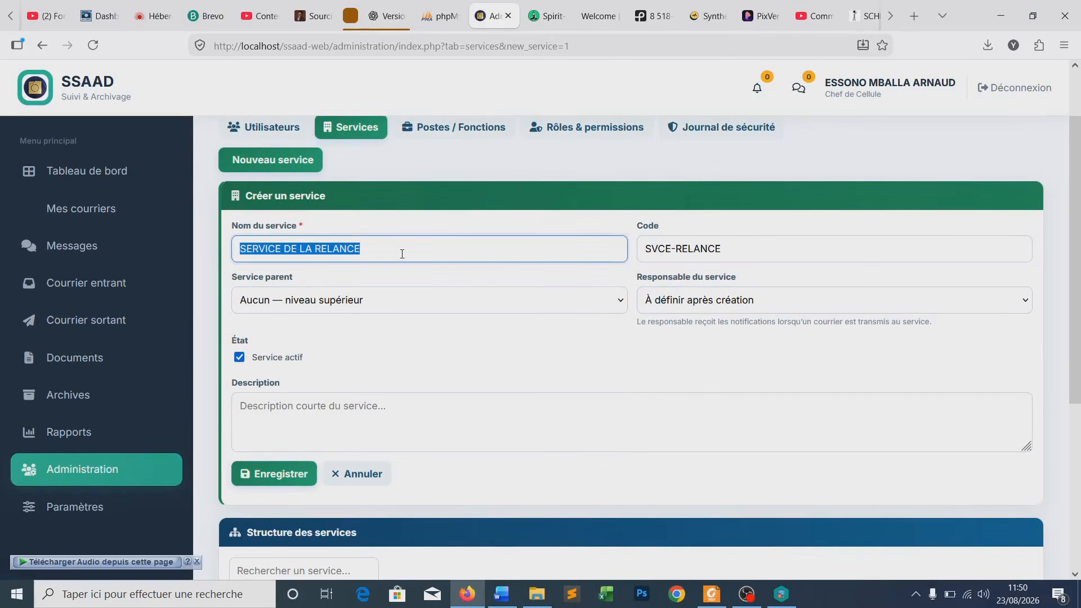
text(DIRE)
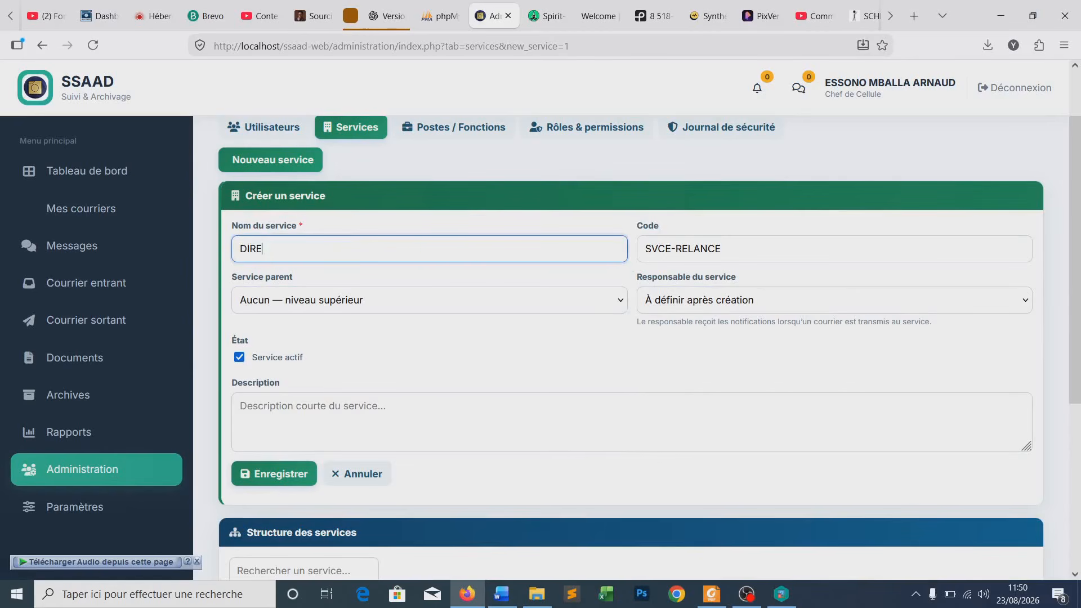
text(CTION DES RESSOURCES )
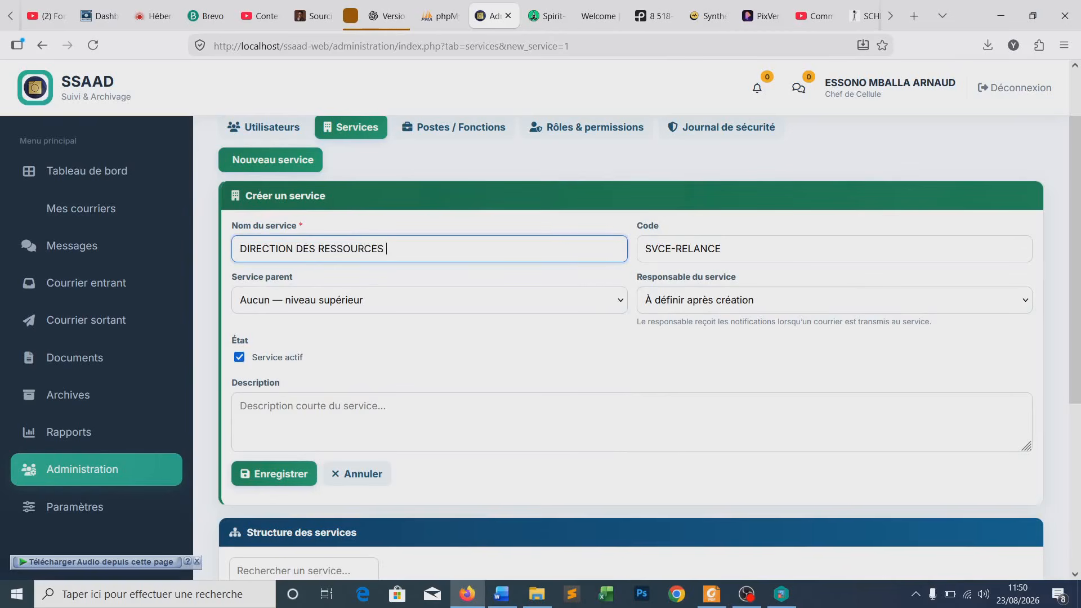
text(HUMAINES)
key(Tab)
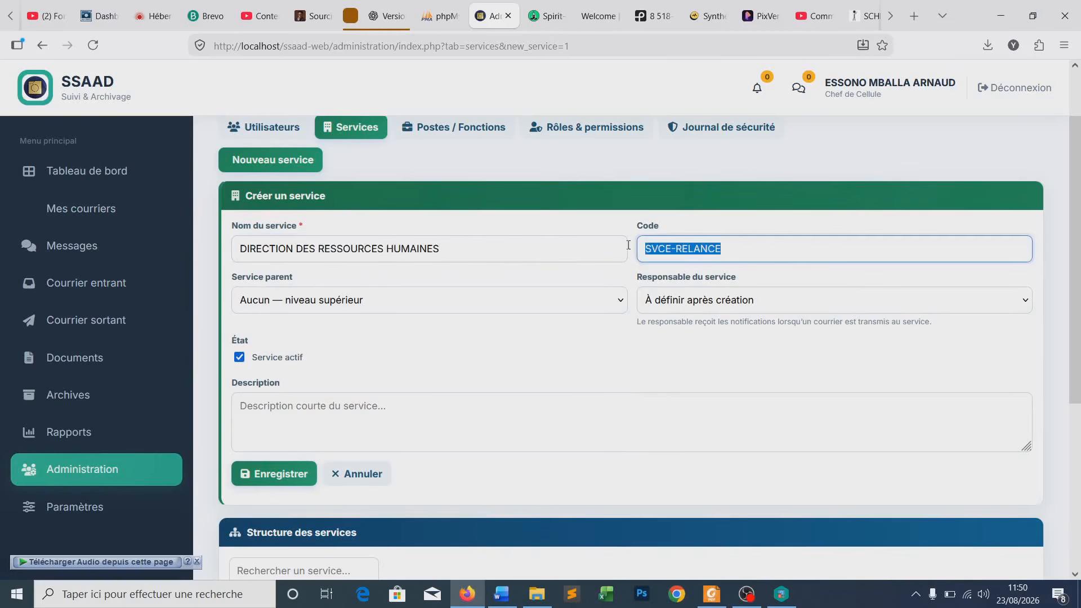
drag(726, 248, 640, 251)
text(DRH)
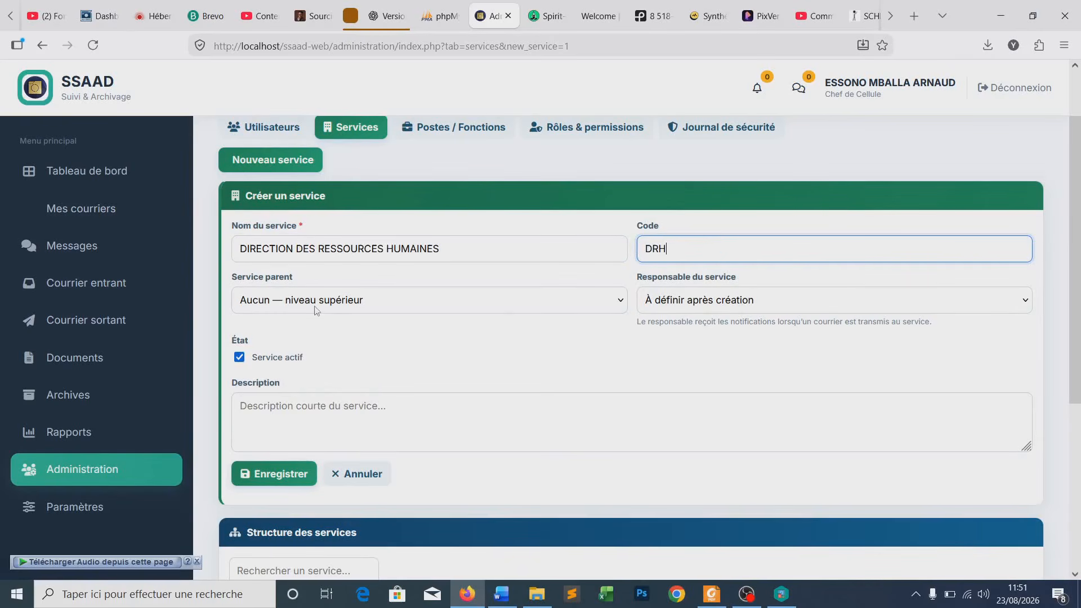
click(335, 307)
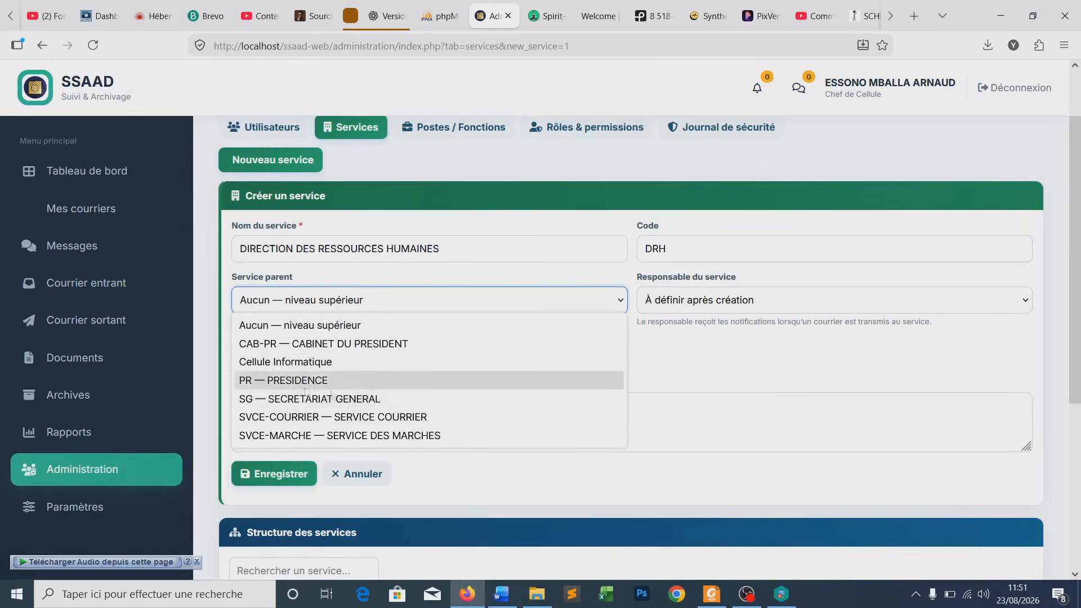
click(286, 291)
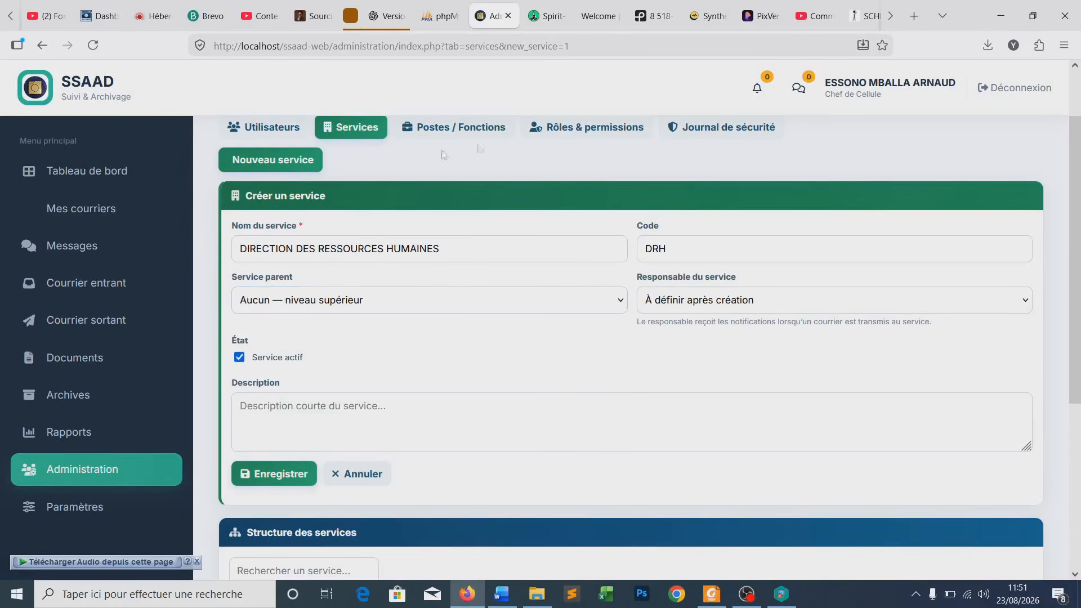
click(277, 475)
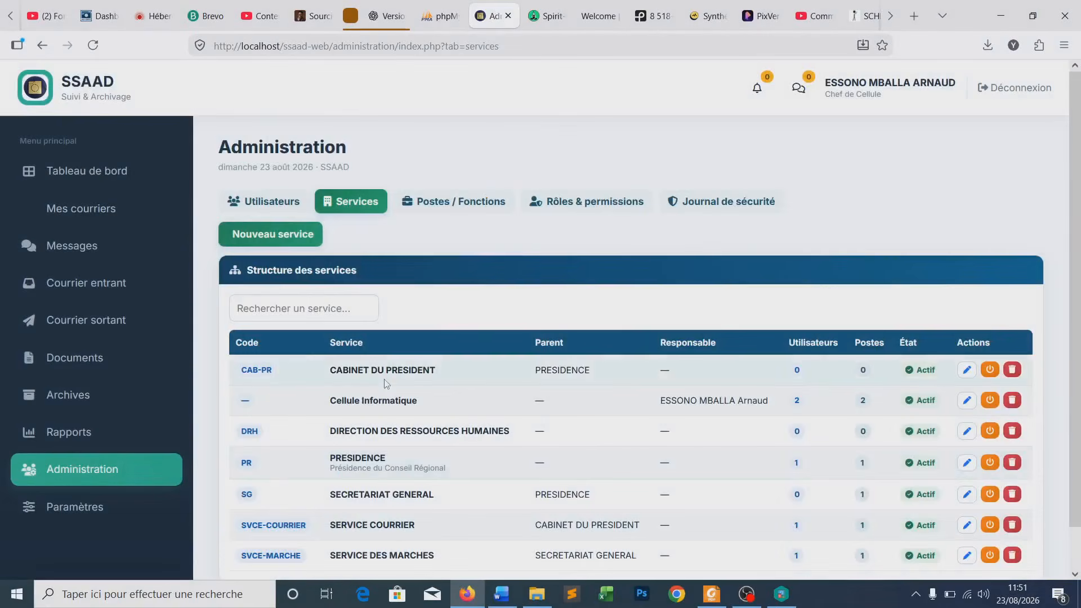
- Edit the DRH service to set SG — SECRETARIAT GENERAL as its parent and save
scroll(277, 479, down, 1)
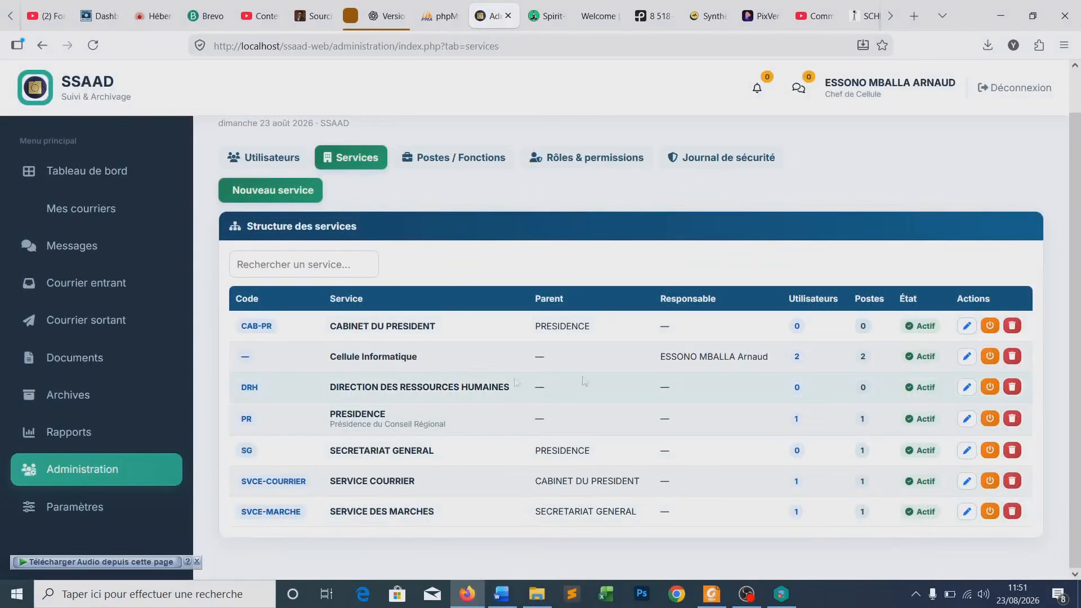
click(965, 390)
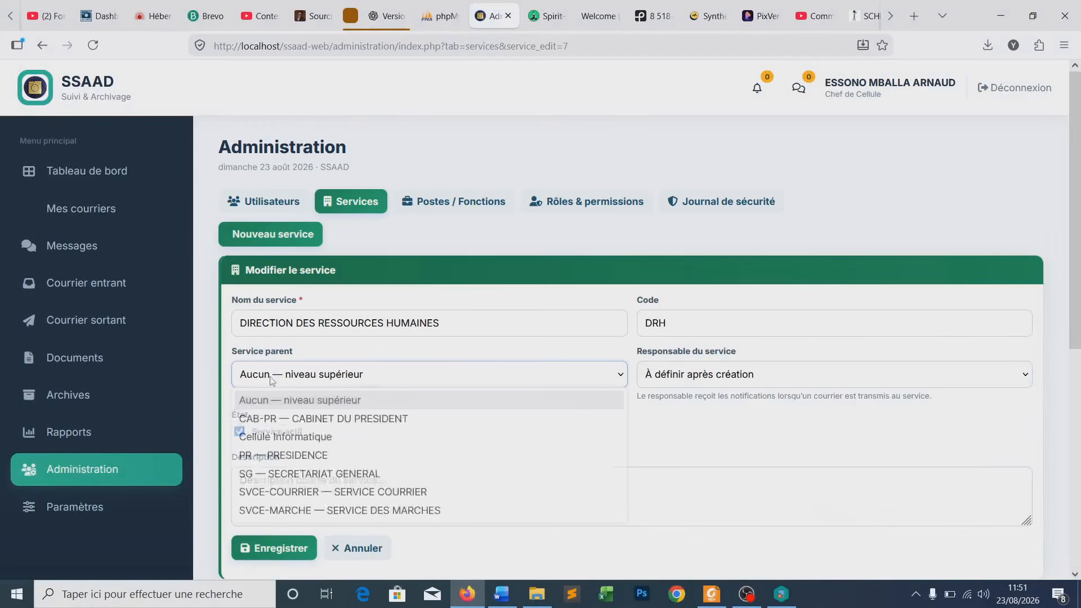
click(273, 378)
click(295, 473)
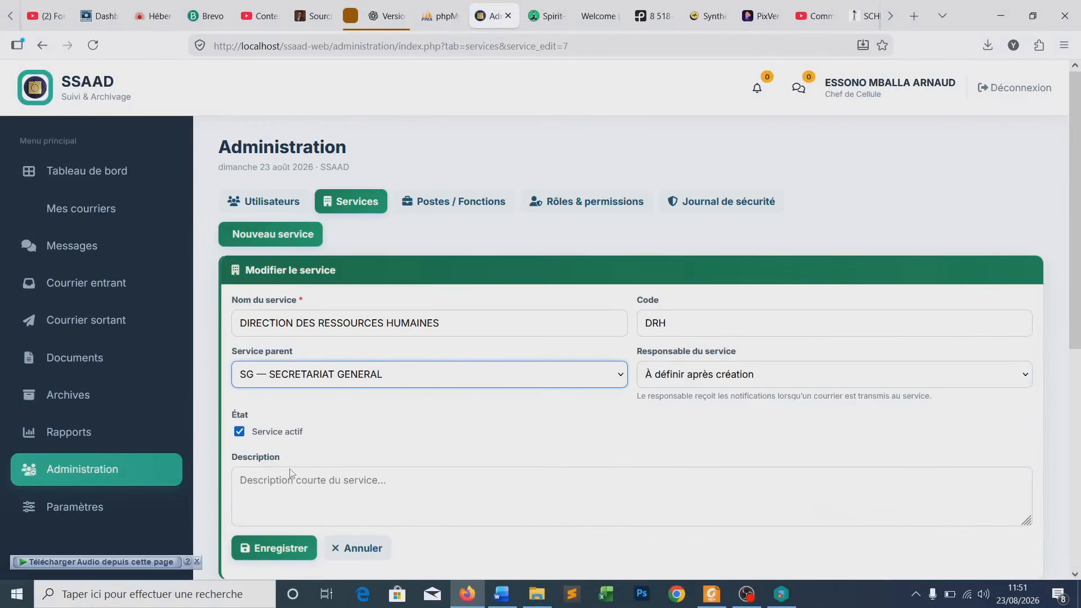
scroll(344, 401, down, 1)
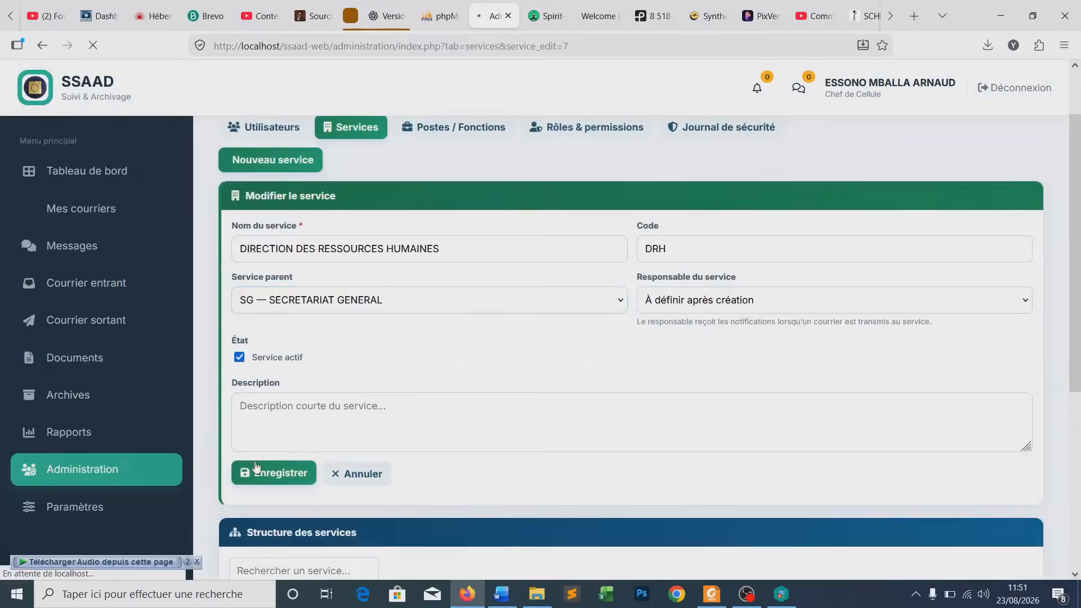
click(271, 472)
scroll(443, 417, down, 1)
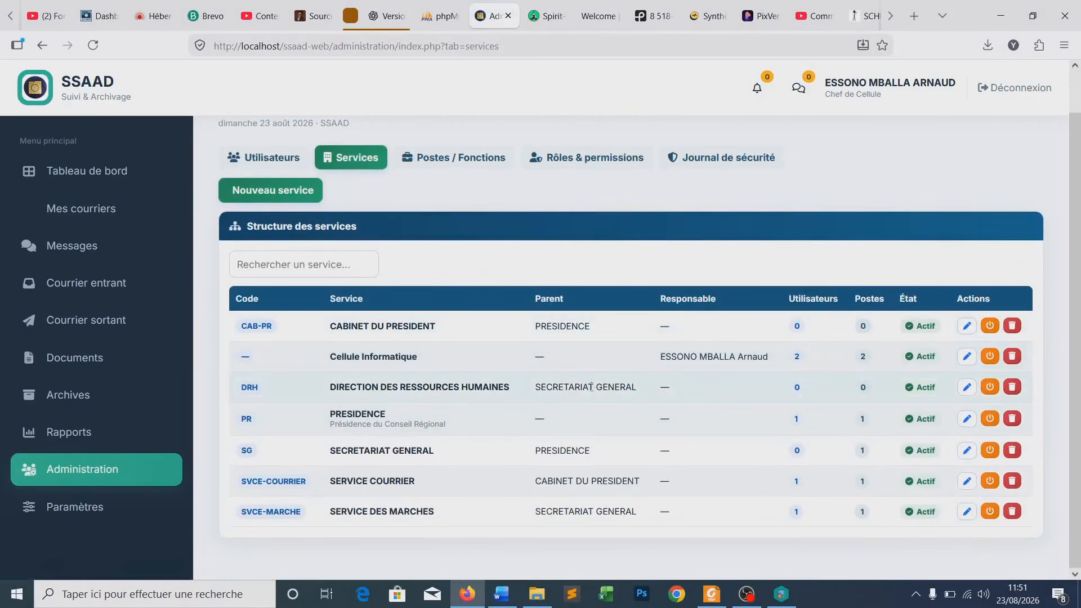
drag(535, 387, 636, 388)
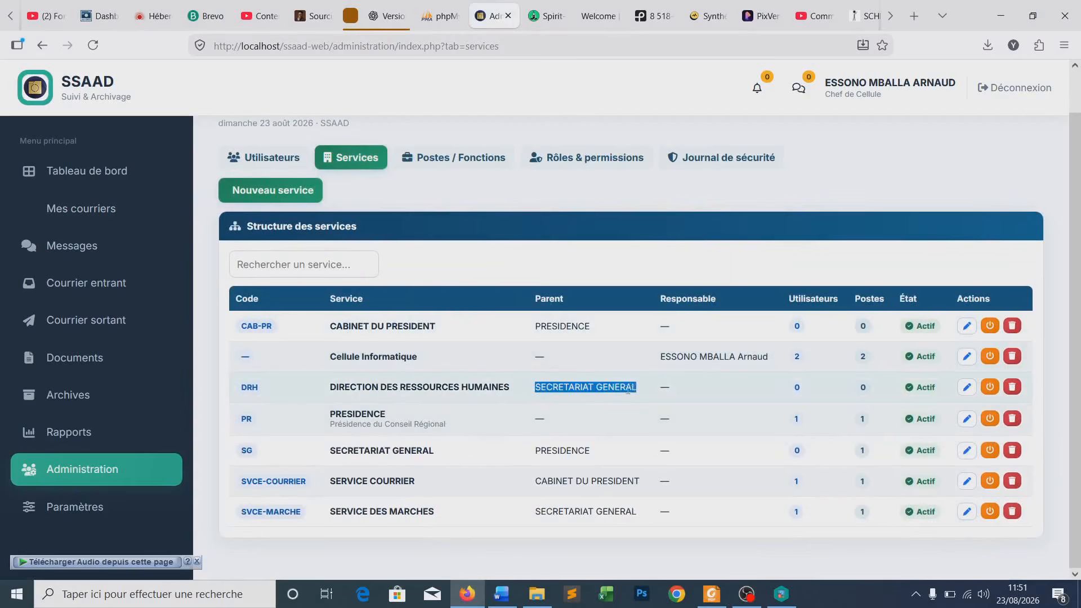
click(623, 390)
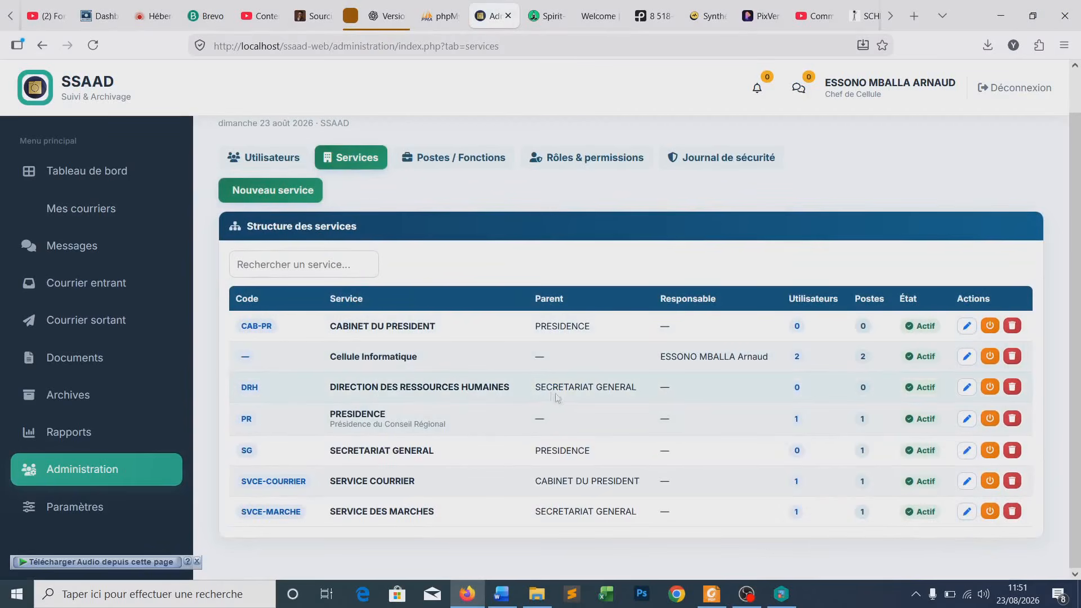
drag(535, 390, 637, 388)
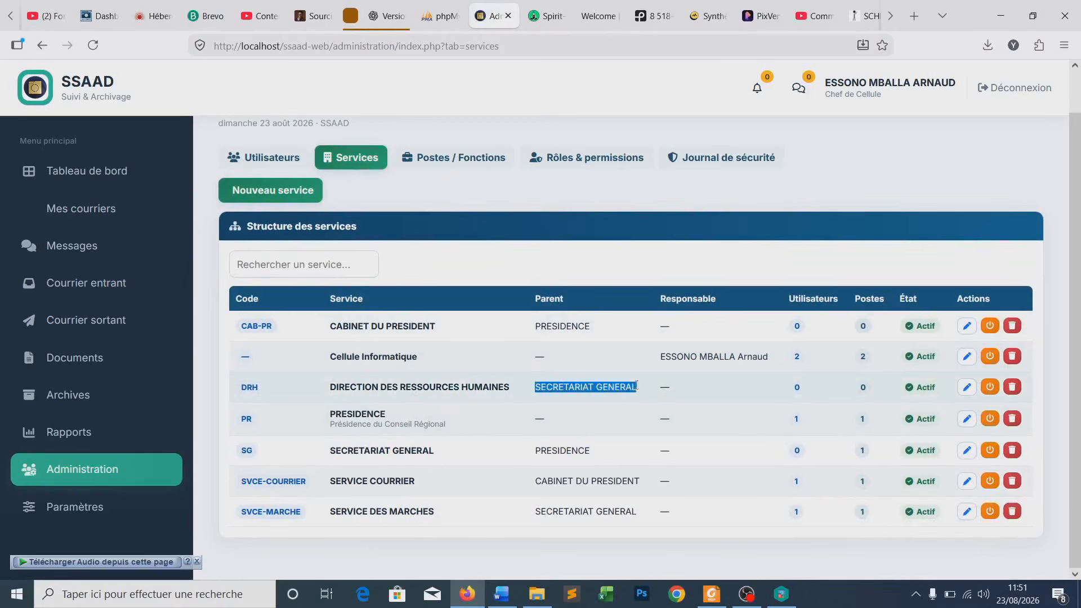
click(586, 389)
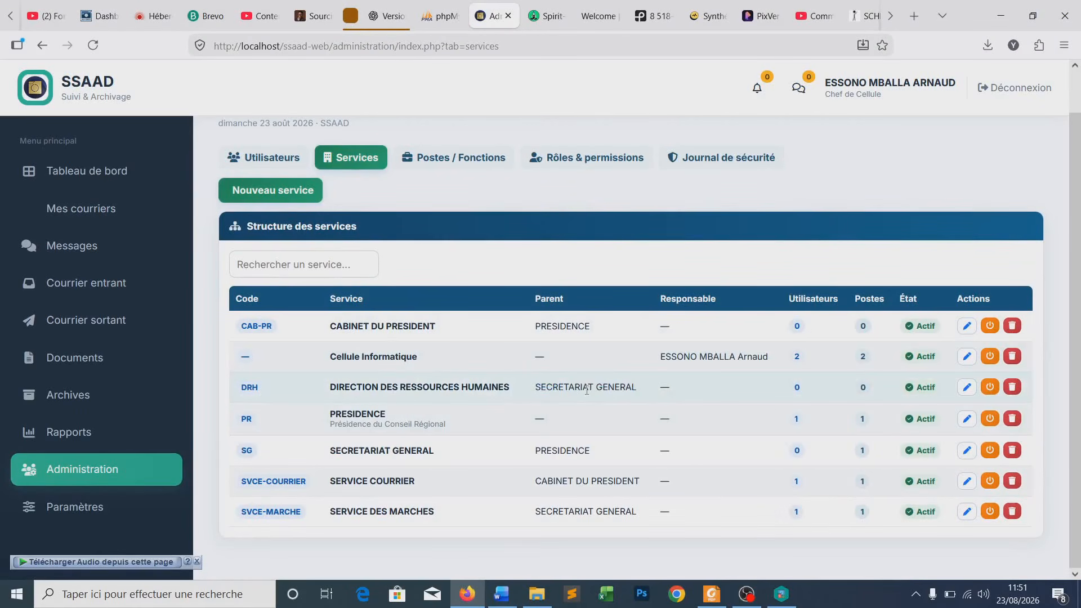
mouse_move(534, 388)
mouse_down()
mouse_move(633, 388)
mouse_move(538, 390)
mouse_up()
click(619, 389)
click(549, 390)
drag(509, 386, 328, 390)
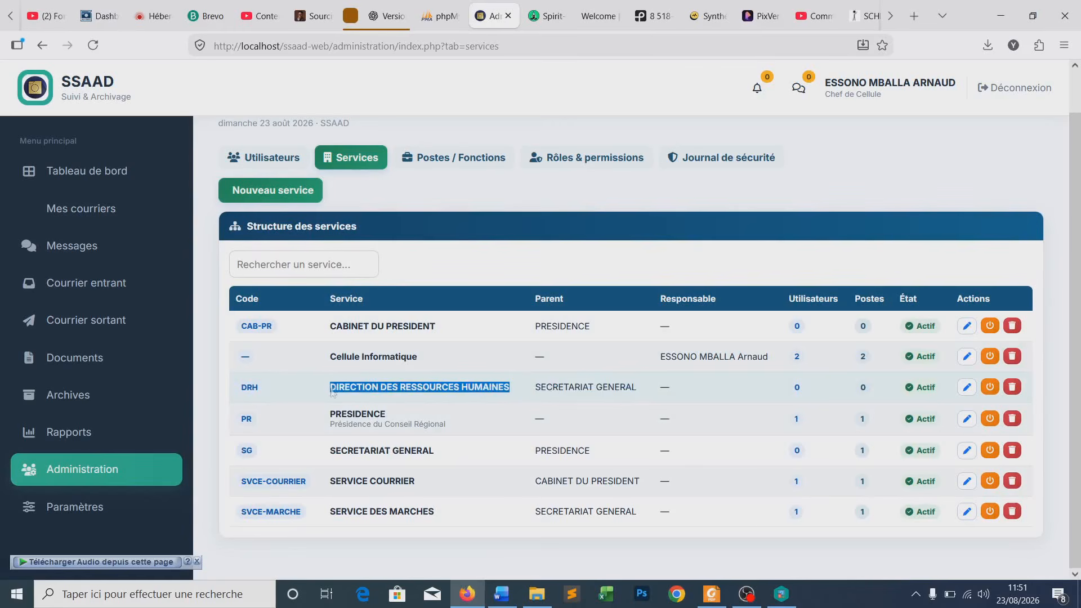
click(423, 388)
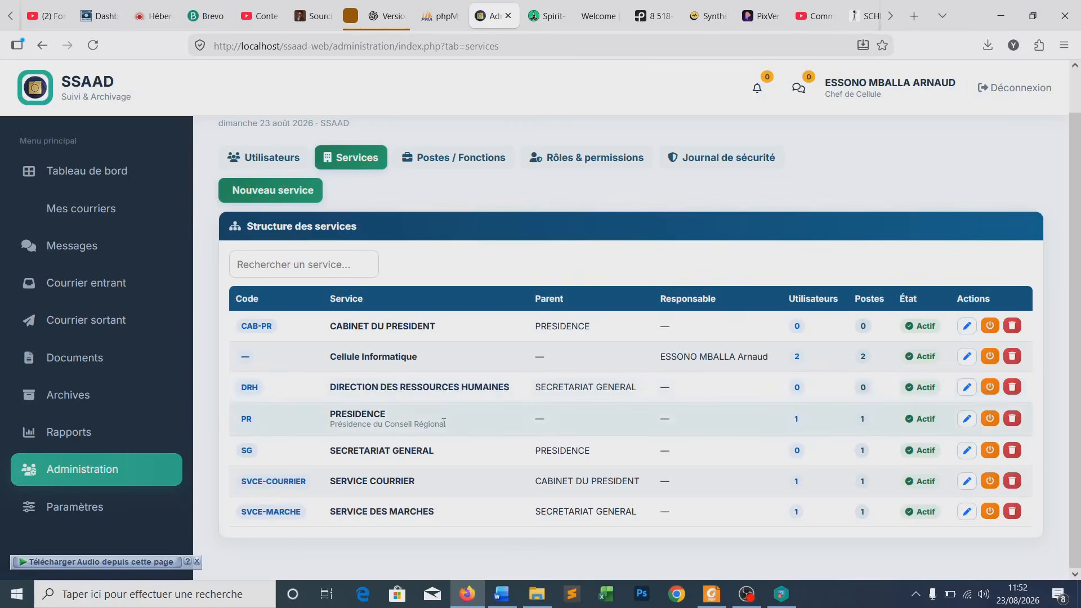
scroll(444, 424, up, 1)
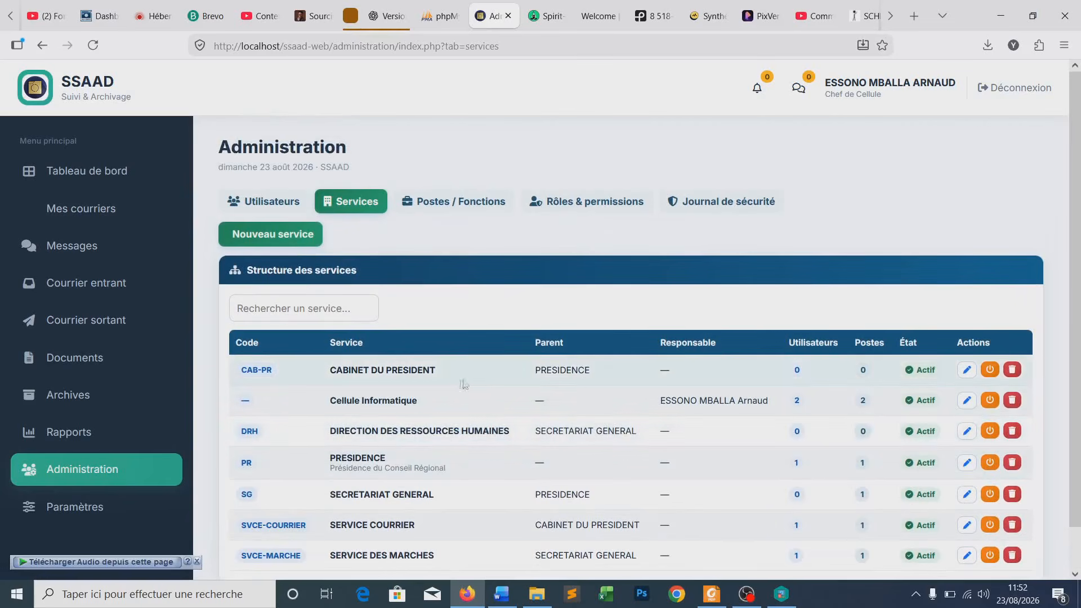
scroll(454, 386, down, 1)
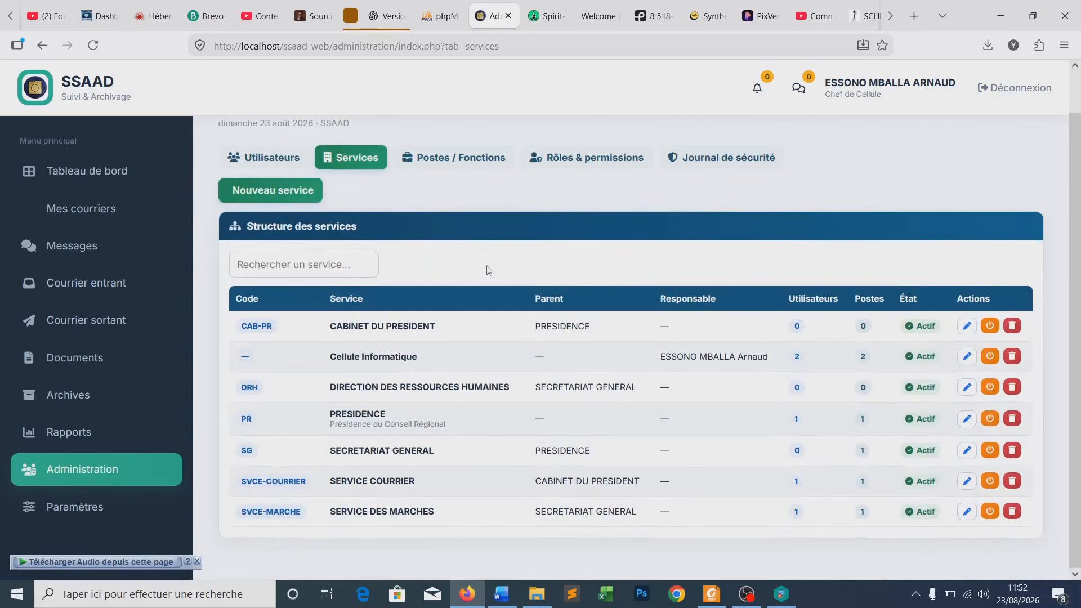
- Start a new service named SERVICE DE LA SOLDE ET DES PENSIONS, correcting the typo
click(288, 192)
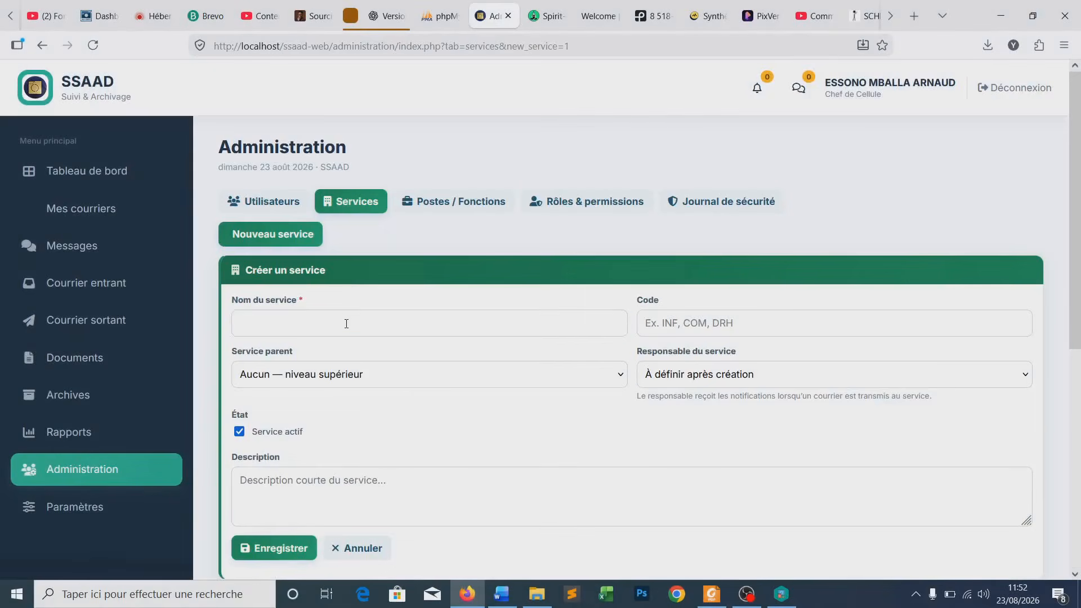
click(346, 324)
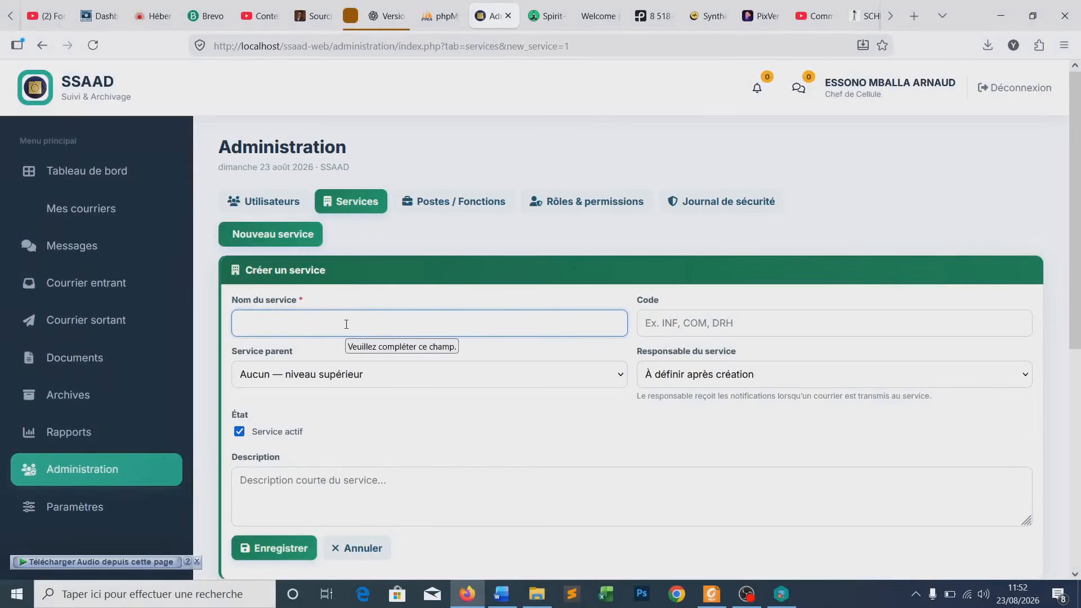
text(E)
key(BackSpace)
key(BackSpace)
text(SERVICE DE LA SOLDE ET DES PENSEION)
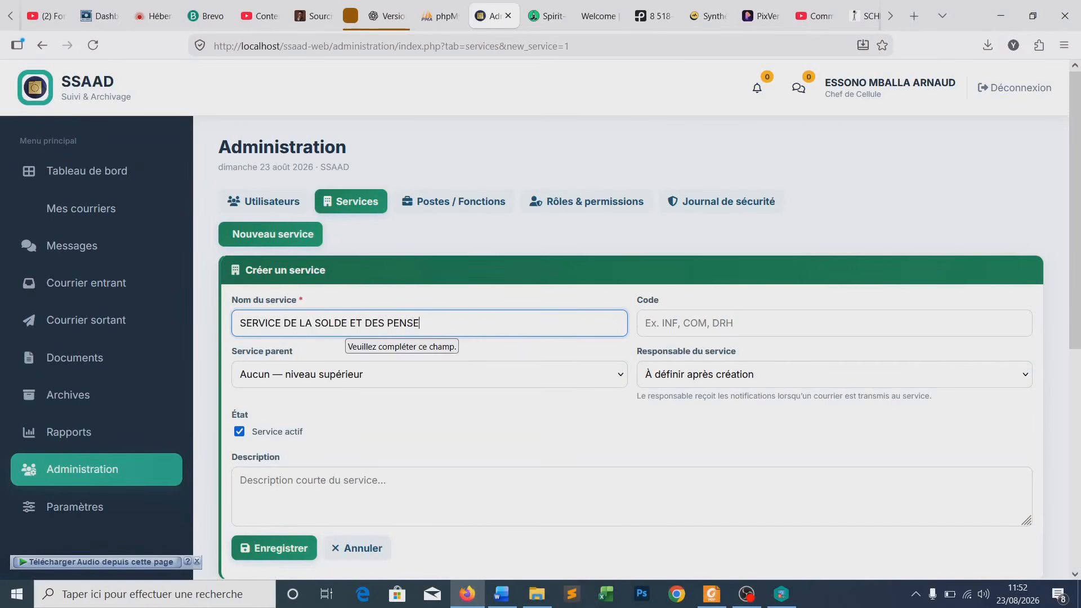
click(416, 322)
key(BackSpace)
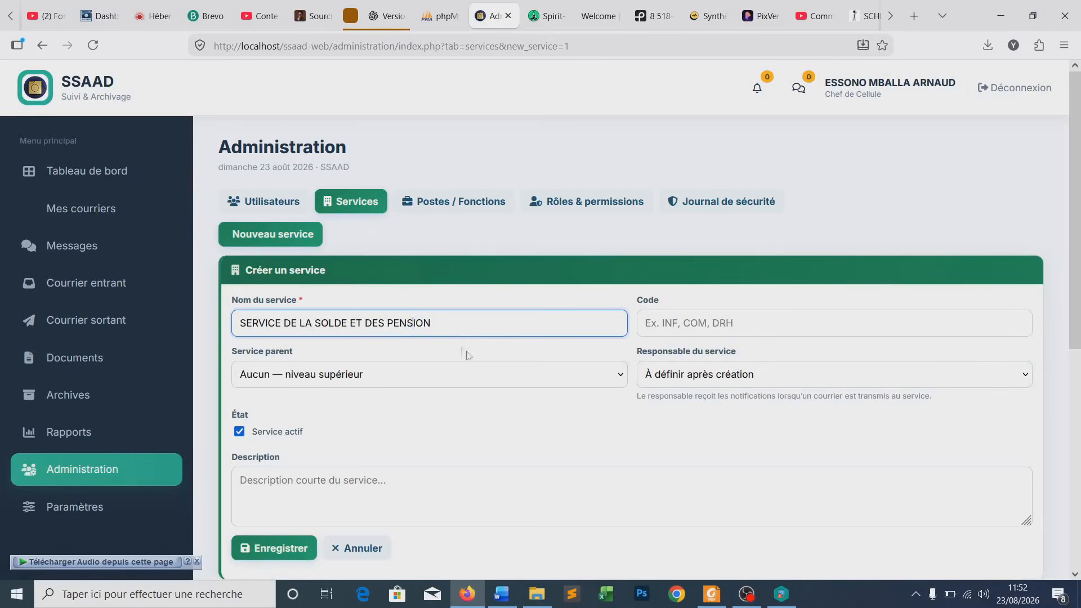
click(438, 323)
text(S)
- Enter the code SVC-SOLDE-PENSION and save the new service
click(669, 325)
text(SC)
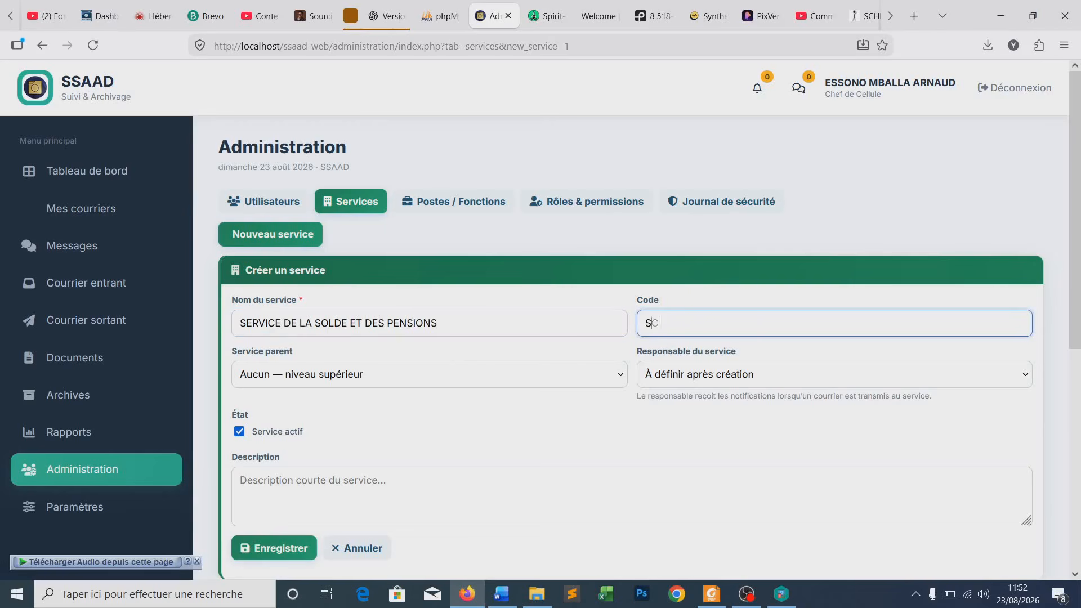
text(VE-SOLDE-PENSION)
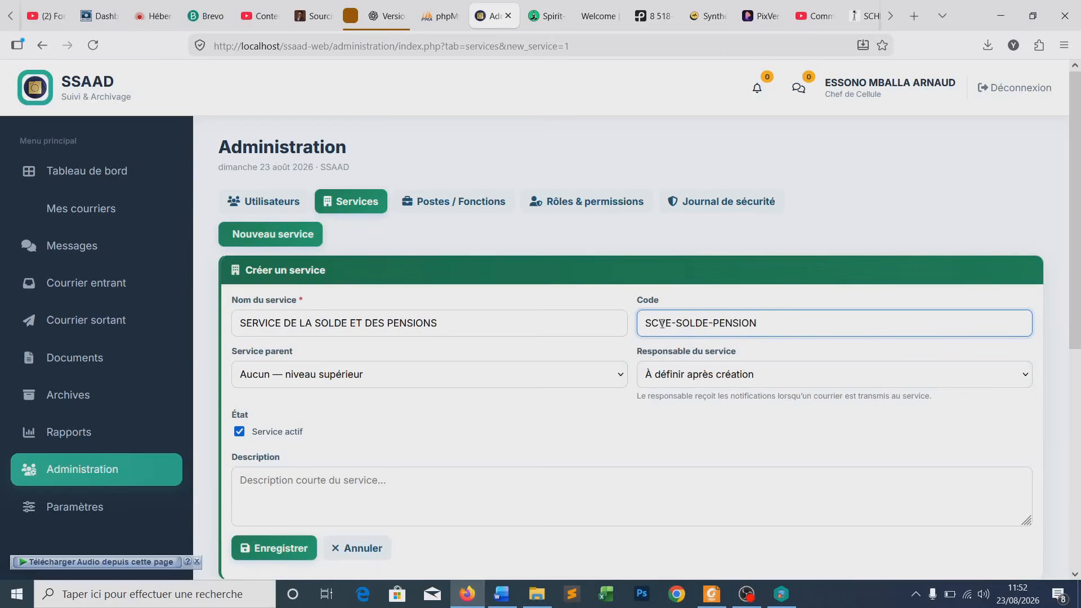
click(665, 325)
key(BackSpace)
key(BackSpace)
text(VC)
key(Delete)
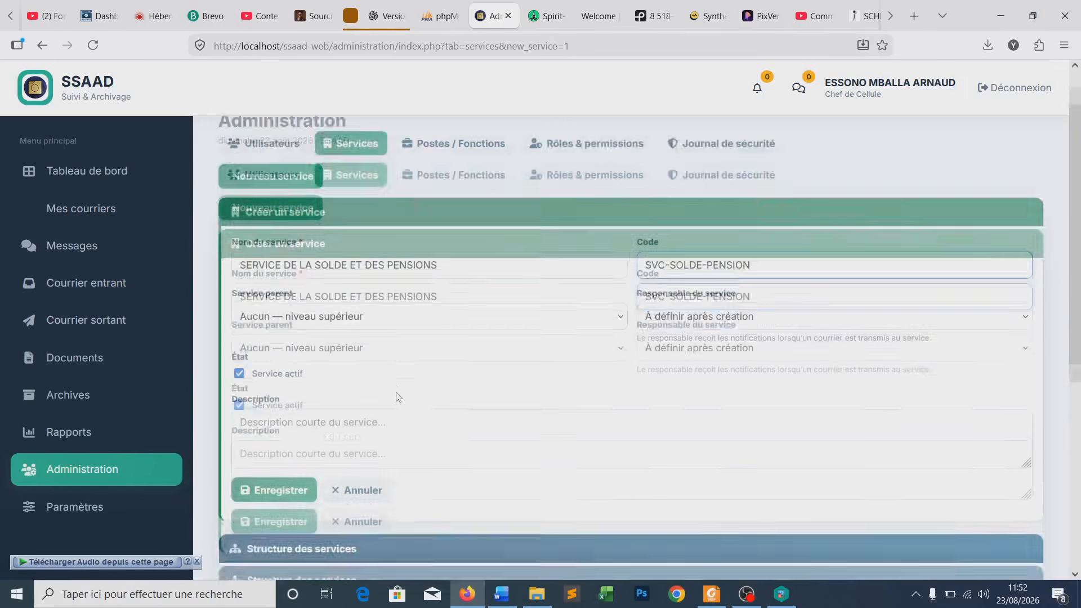
scroll(337, 405, down, 3)
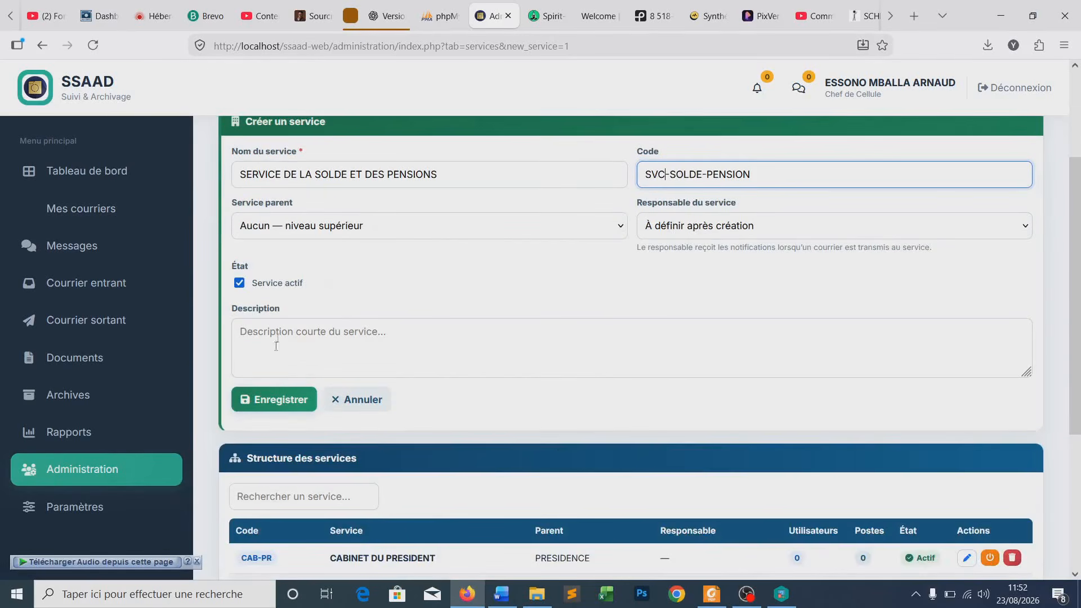
click(266, 399)
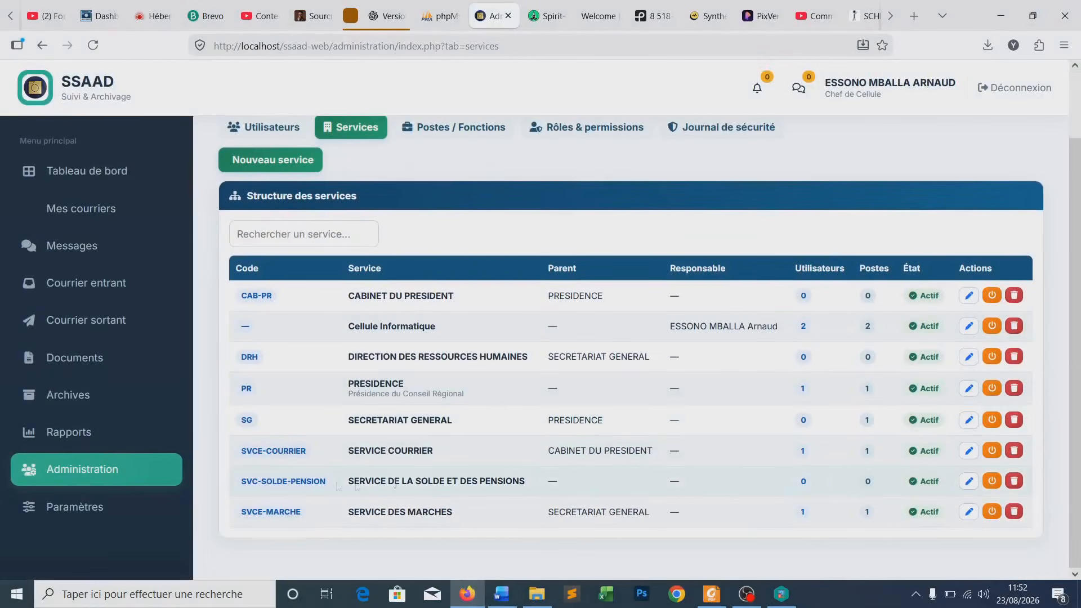
- Give the pensions service DRH — DIRECTION DES RESSOURCES HUMAINES as parent and save
click(969, 481)
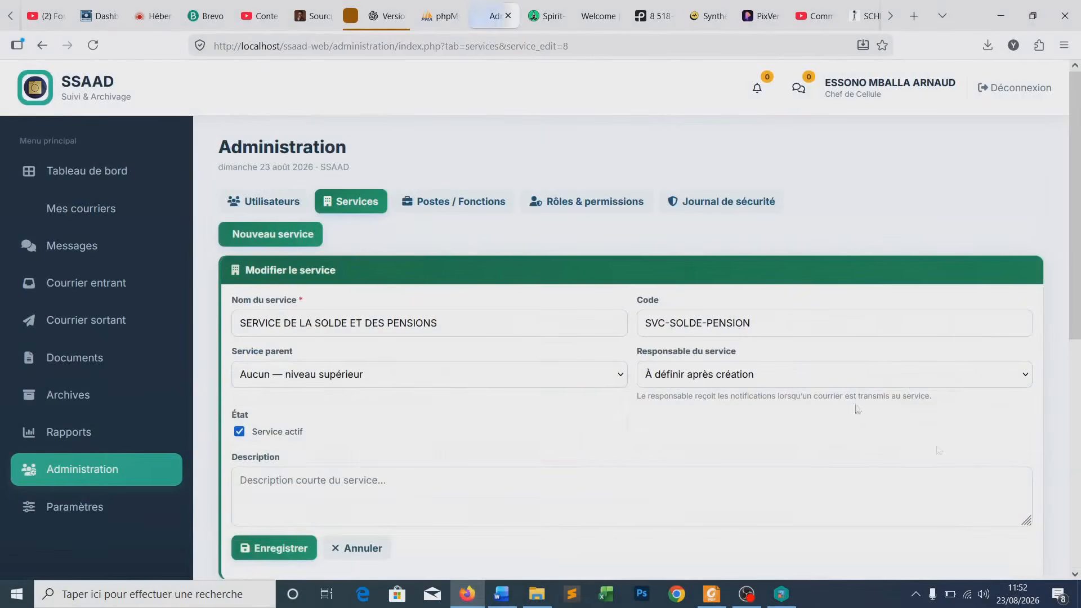
click(318, 376)
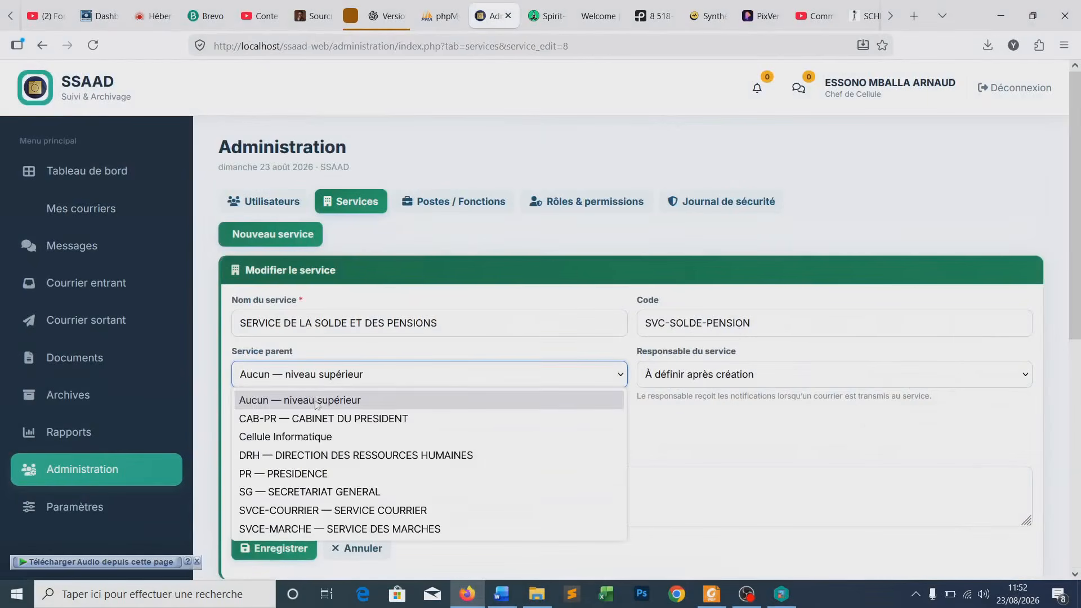
click(308, 457)
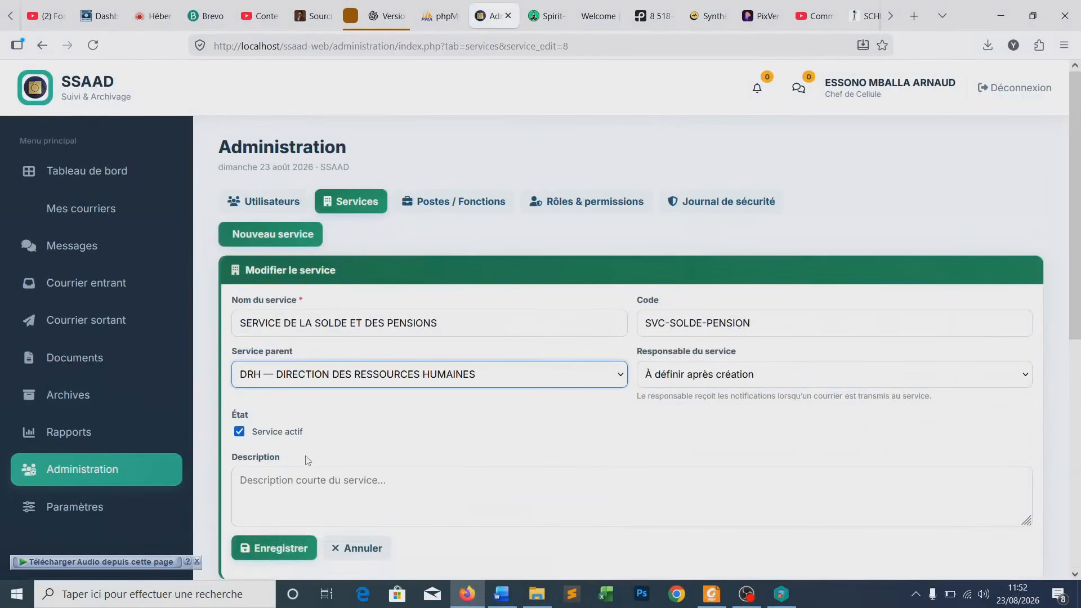
click(278, 548)
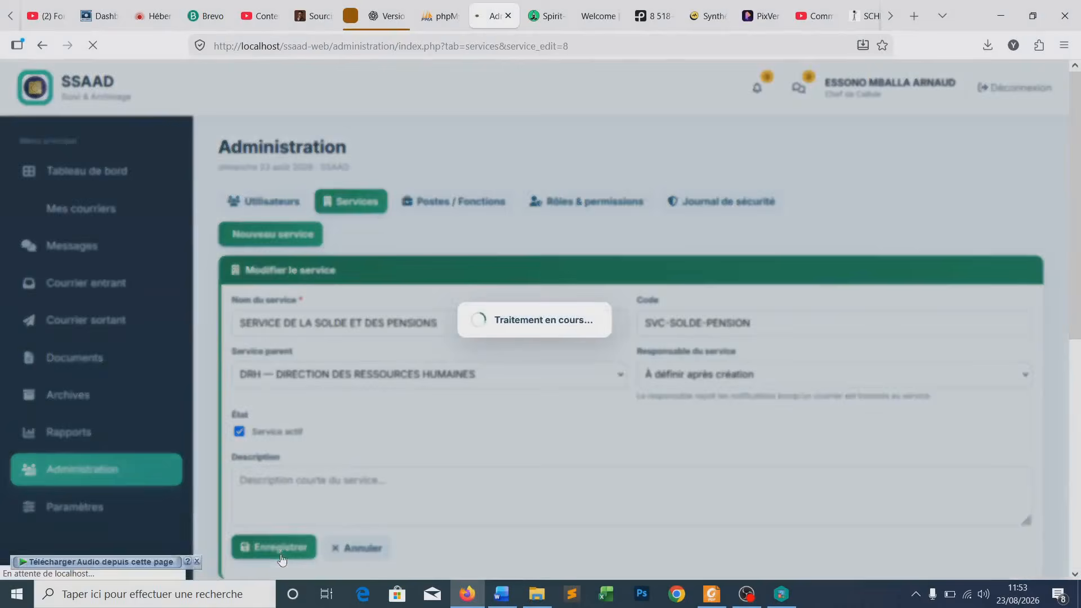
scroll(508, 410, down, 3)
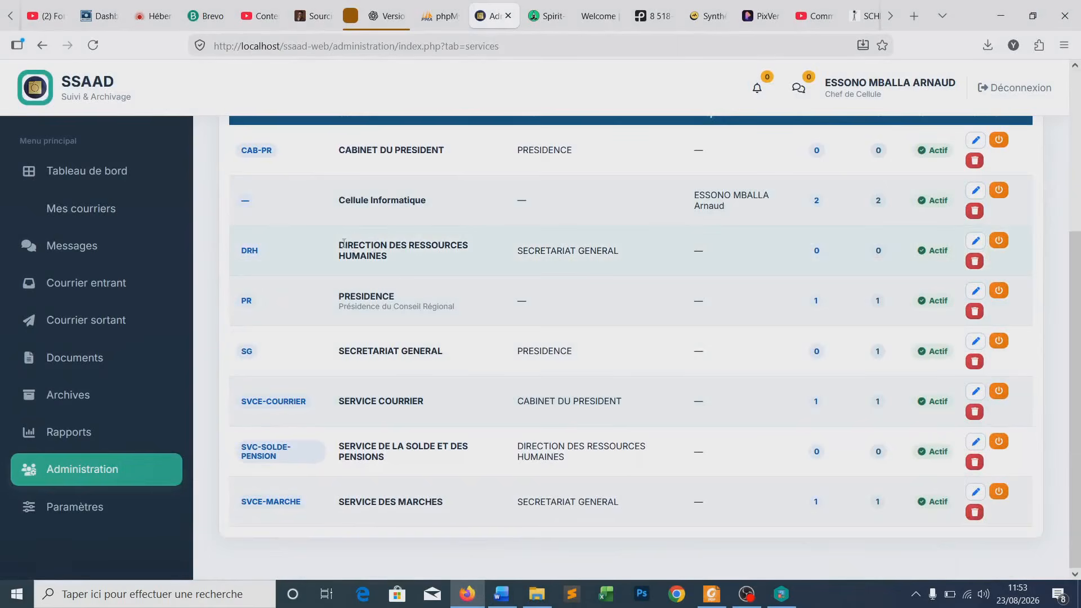
drag(344, 244, 406, 259)
- Review the services table, highlighting the DRH and pensions service names and parents
click(419, 264)
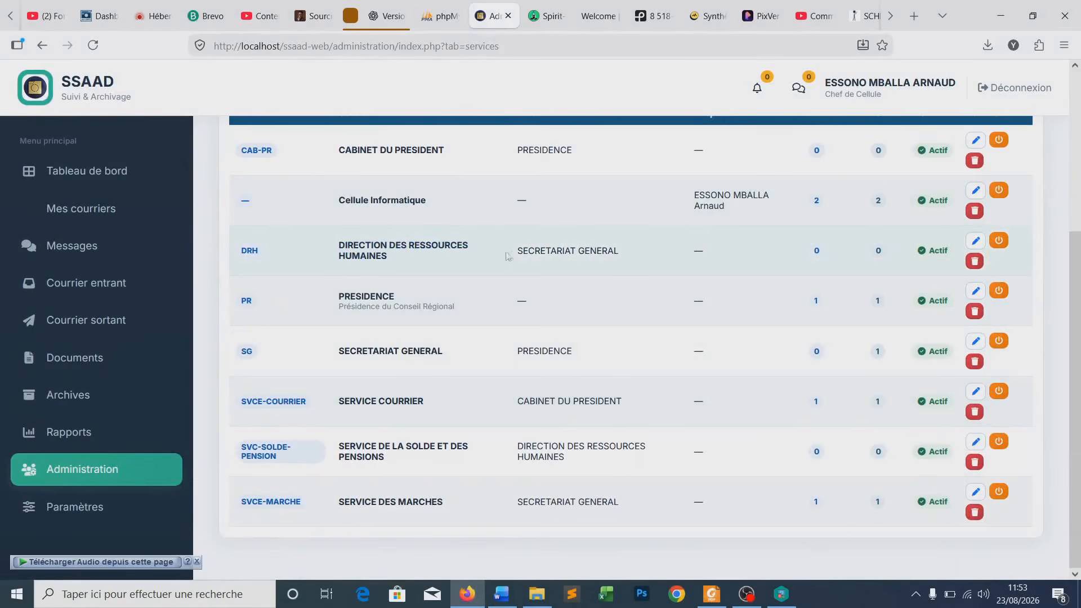
drag(514, 248, 628, 249)
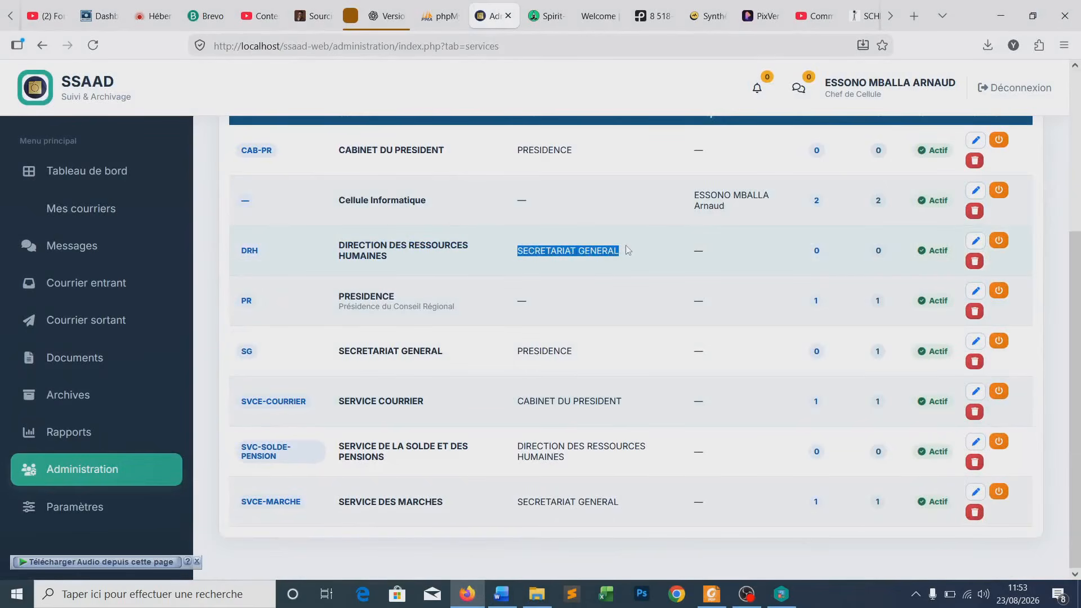
click(564, 254)
triple_click(393, 260)
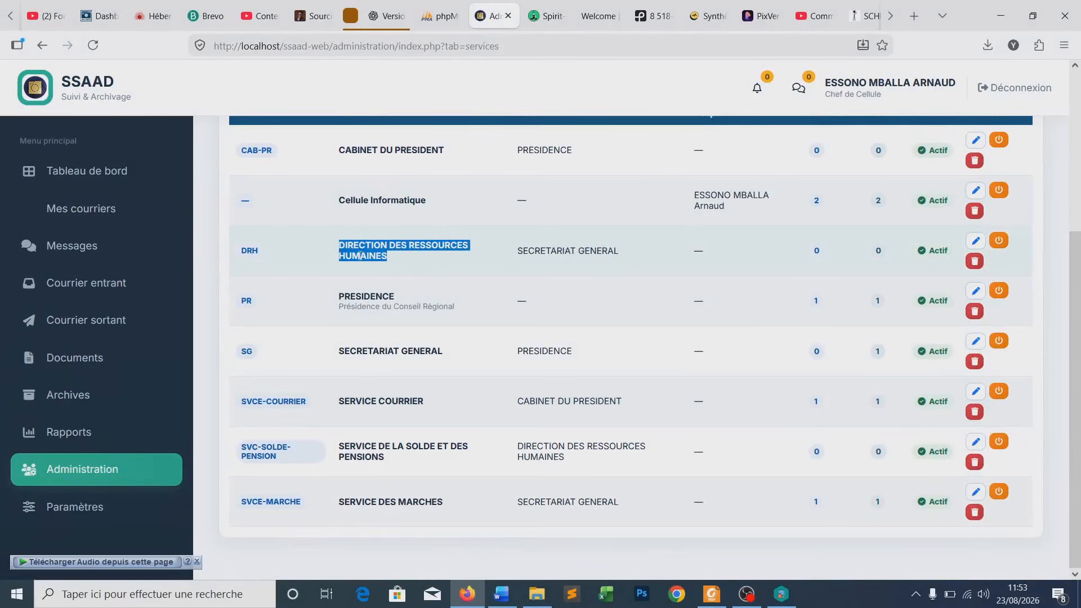
drag(428, 465, 343, 447)
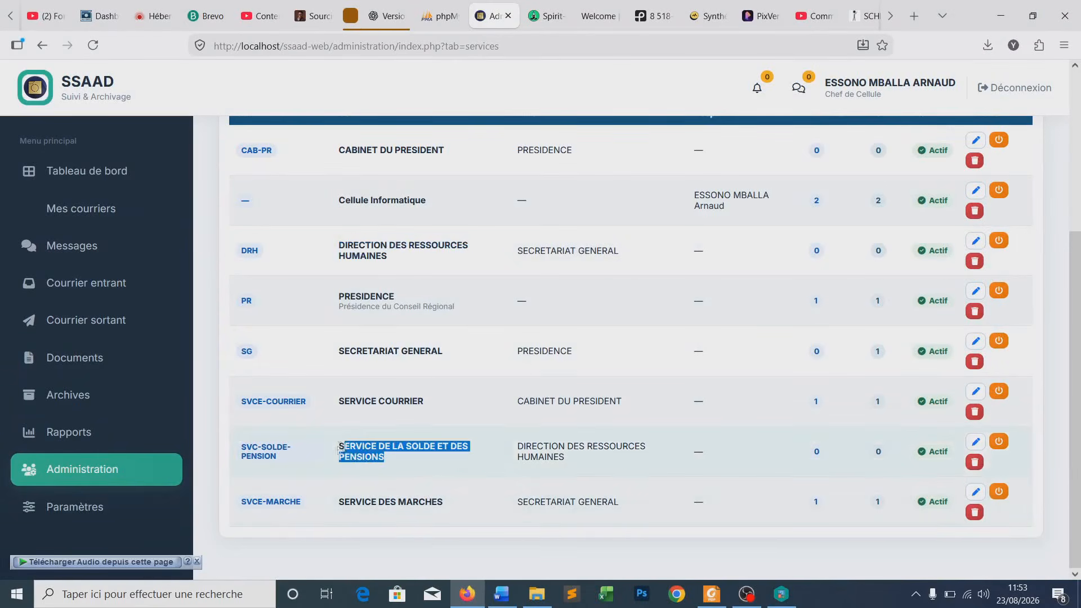
click(560, 466)
scroll(557, 450, up, 2)
double_click(541, 188)
scroll(574, 470, down, 2)
drag(518, 448, 580, 463)
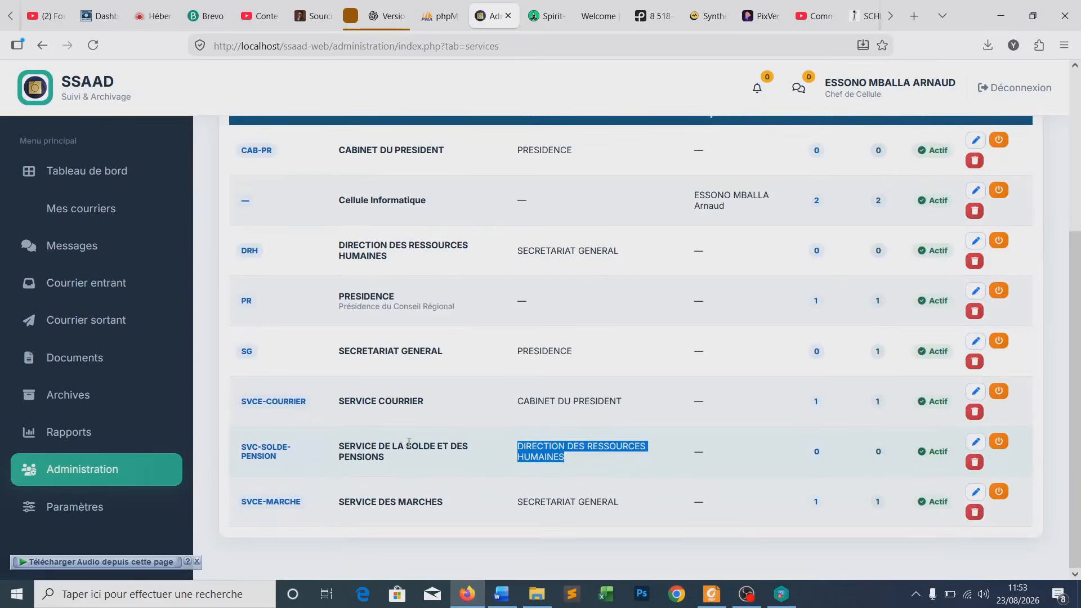
click(405, 445)
- Recheck the Structure des services list, then show the Postes / Fonctions tab
scroll(418, 413, up, 4)
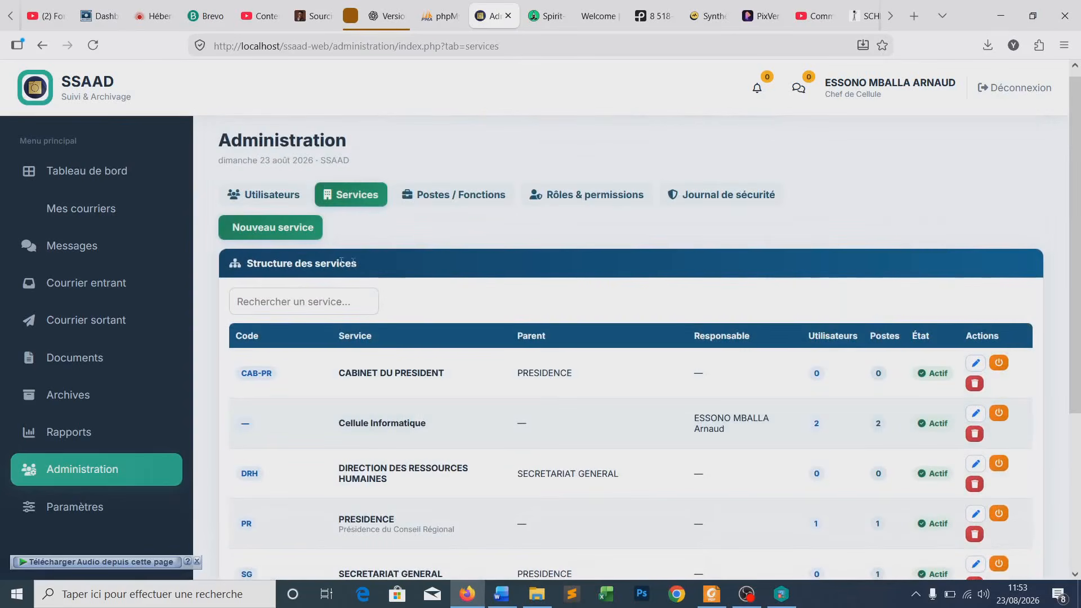
drag(359, 264, 246, 263)
click(372, 268)
drag(359, 263, 248, 266)
click(383, 262)
scroll(511, 250, down, 1)
scroll(442, 355, down, 1)
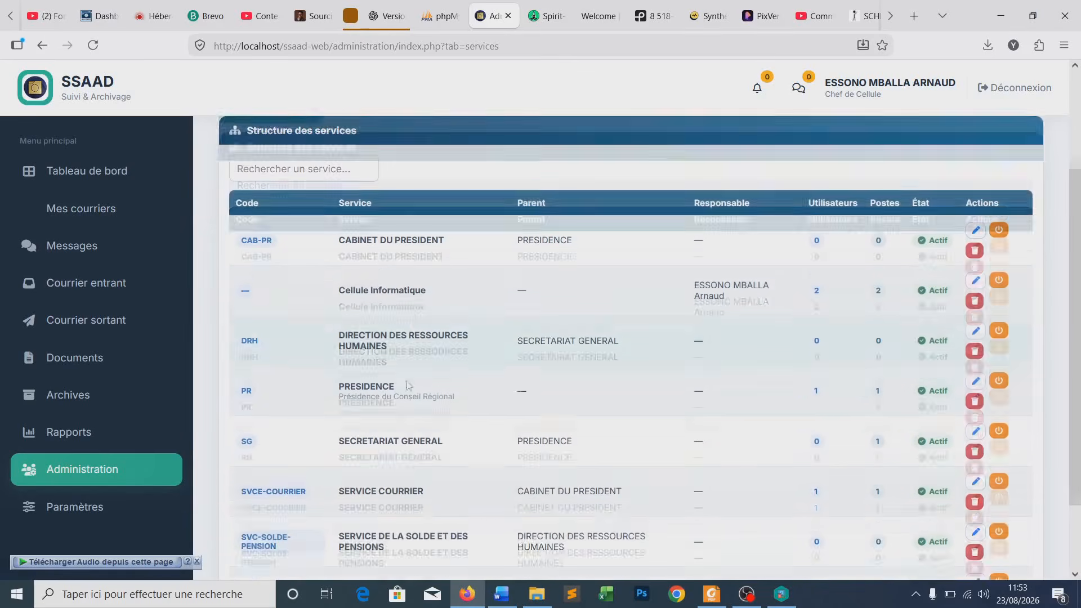
triple_click(391, 334)
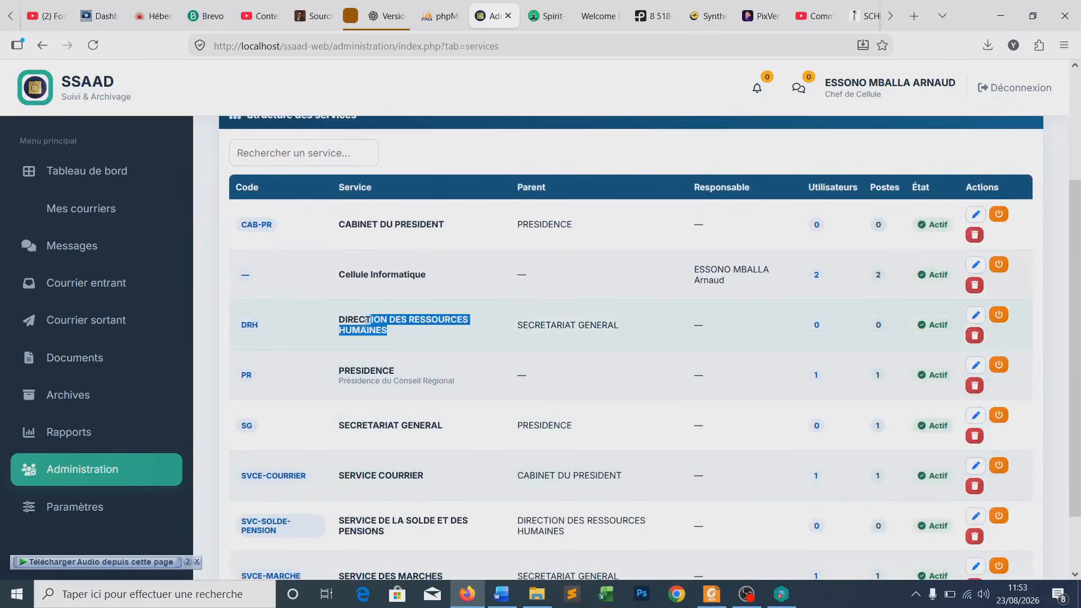
click(399, 334)
scroll(401, 334, up, 2)
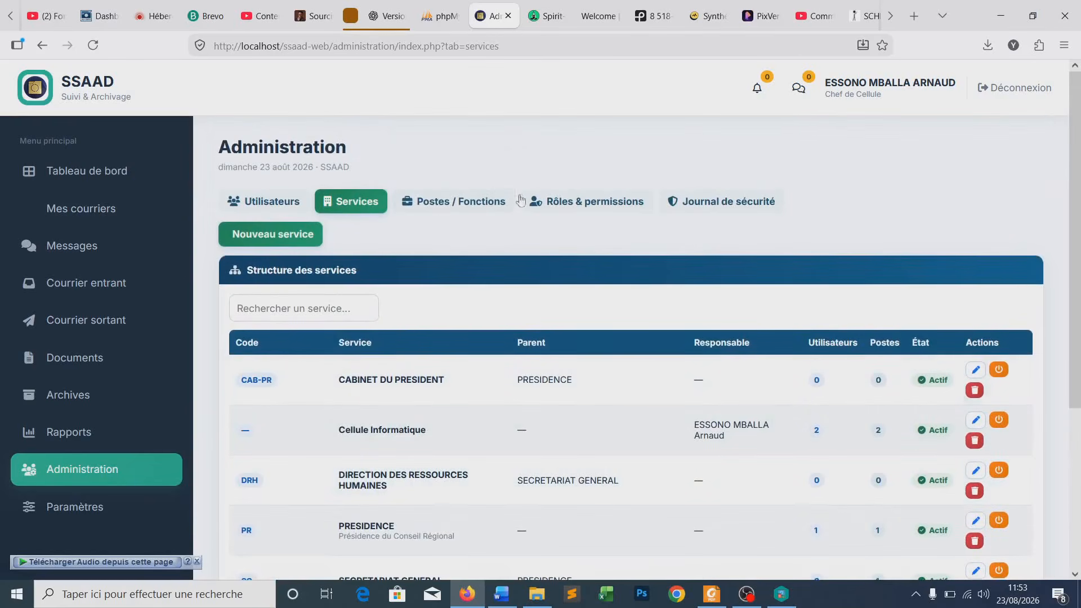
click(436, 207)
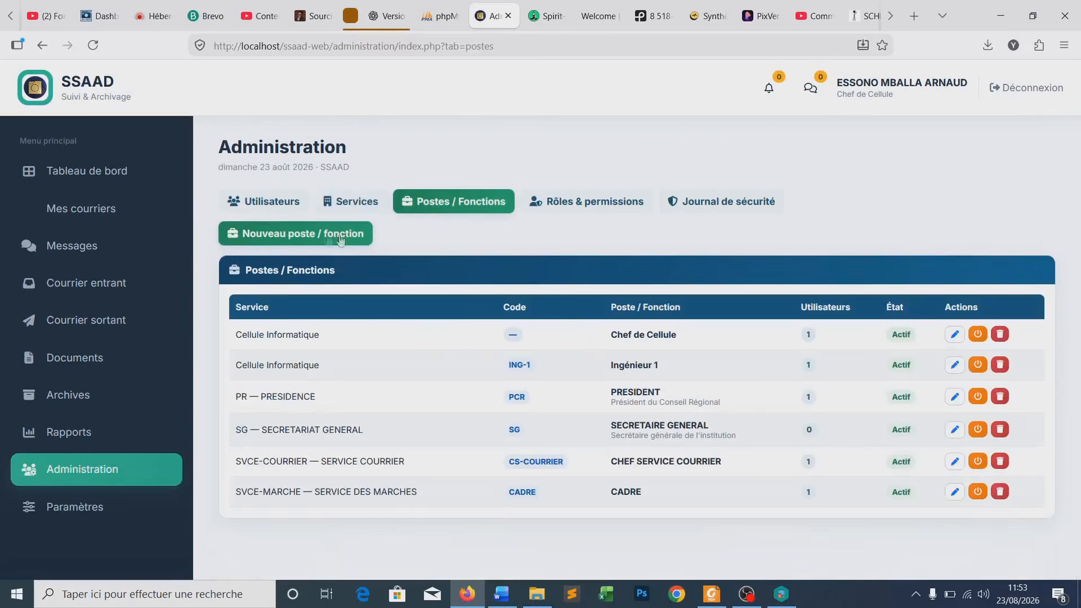
- Create the post DIRECTEUR DES RESSOURCES HUMAINES, code DRH, under the DRH service, and save it
click(293, 236)
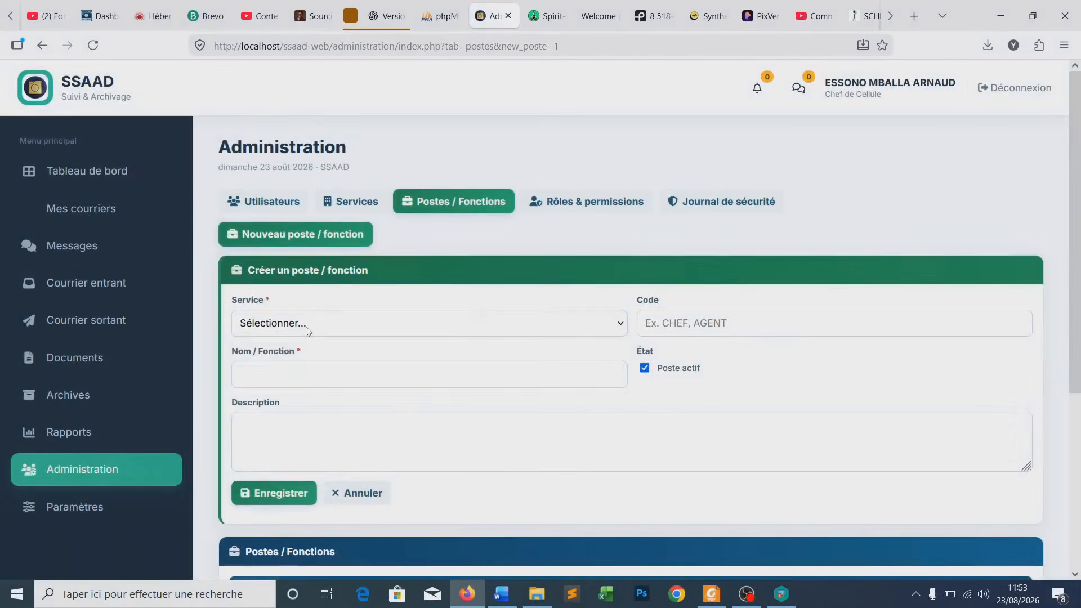
click(306, 326)
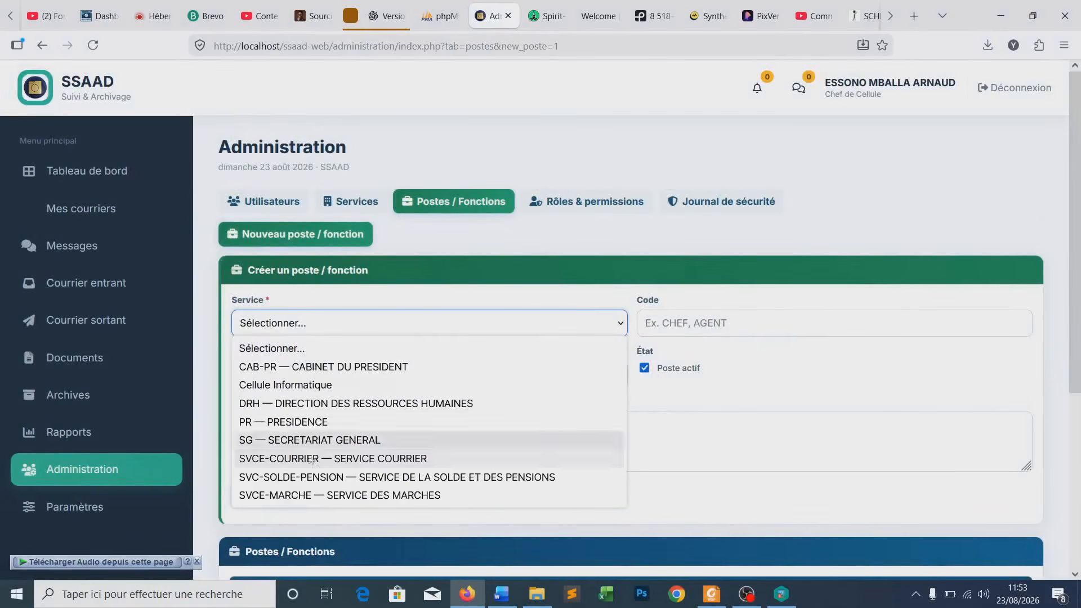
click(285, 405)
click(666, 320)
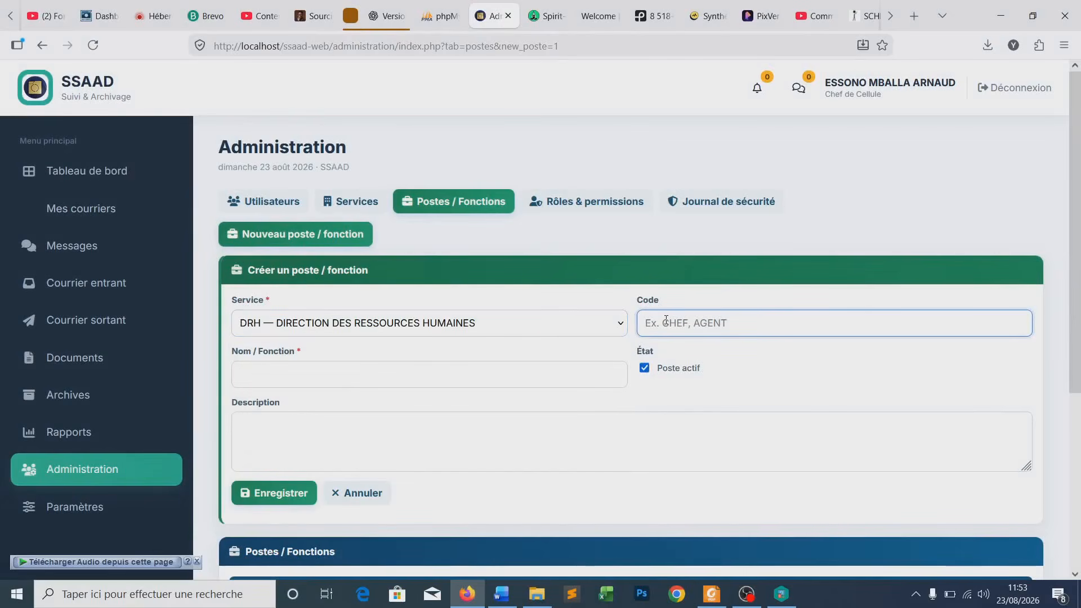
text(DRH)
double_click(652, 323)
click(670, 322)
click(337, 385)
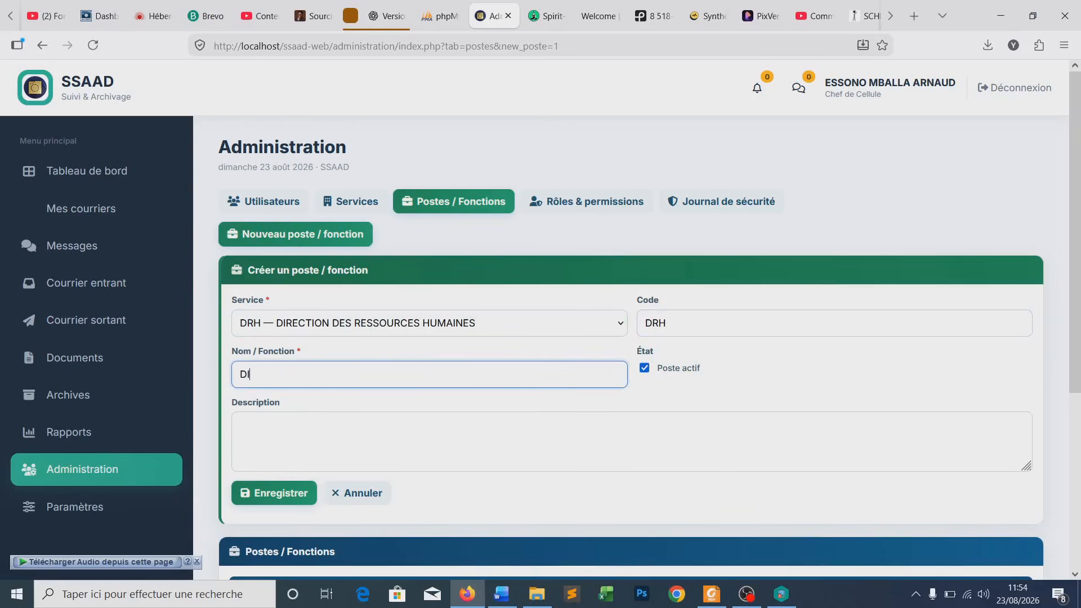
text(DIRECTEUR DES RESSOURCES HUMAINES)
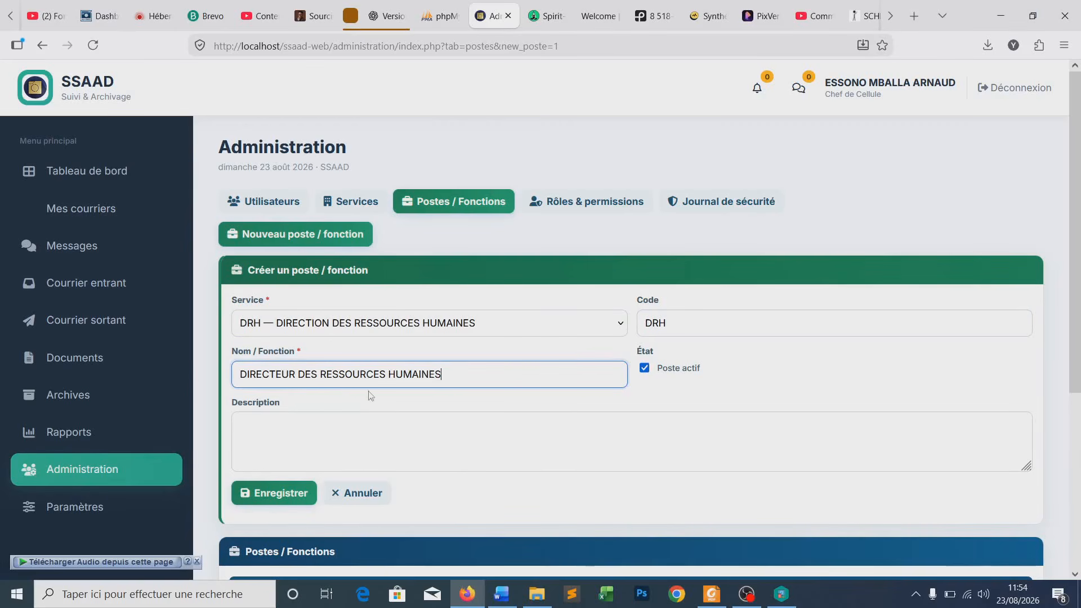
click(267, 495)
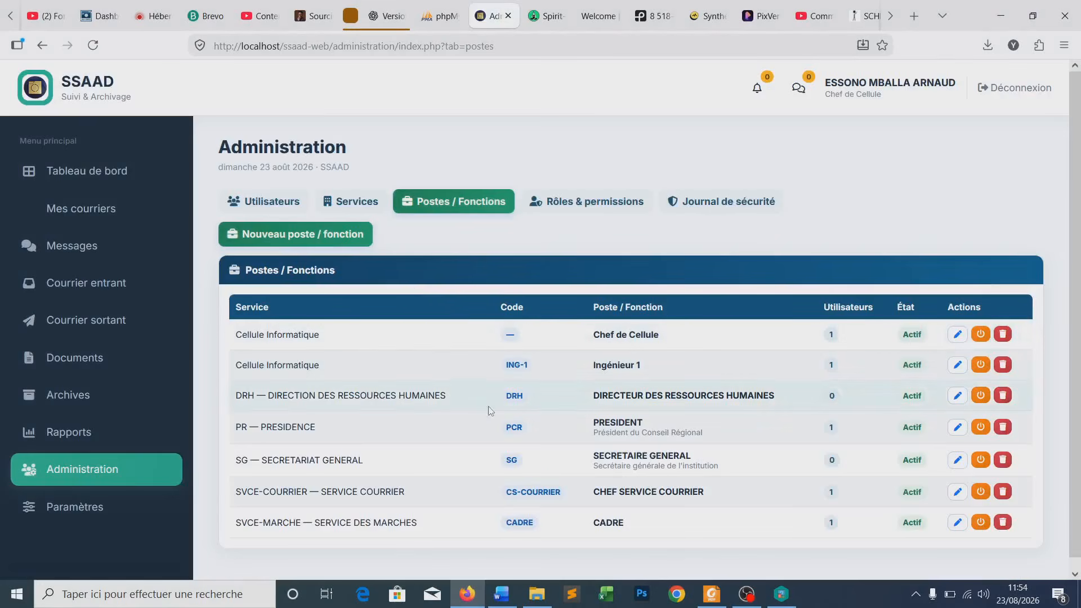
- Create post CHEF SERVICE SOLDE ET PENSIONS, code CC-SOLDE-PENSIONS, under SVC-SOLDE-PENSION, and save
click(330, 235)
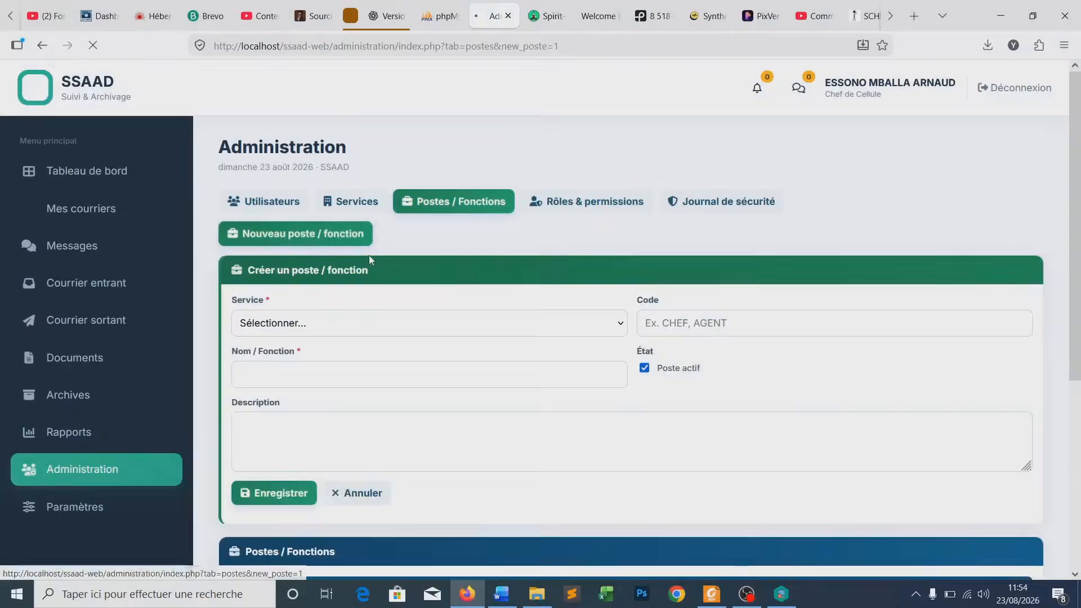
click(308, 323)
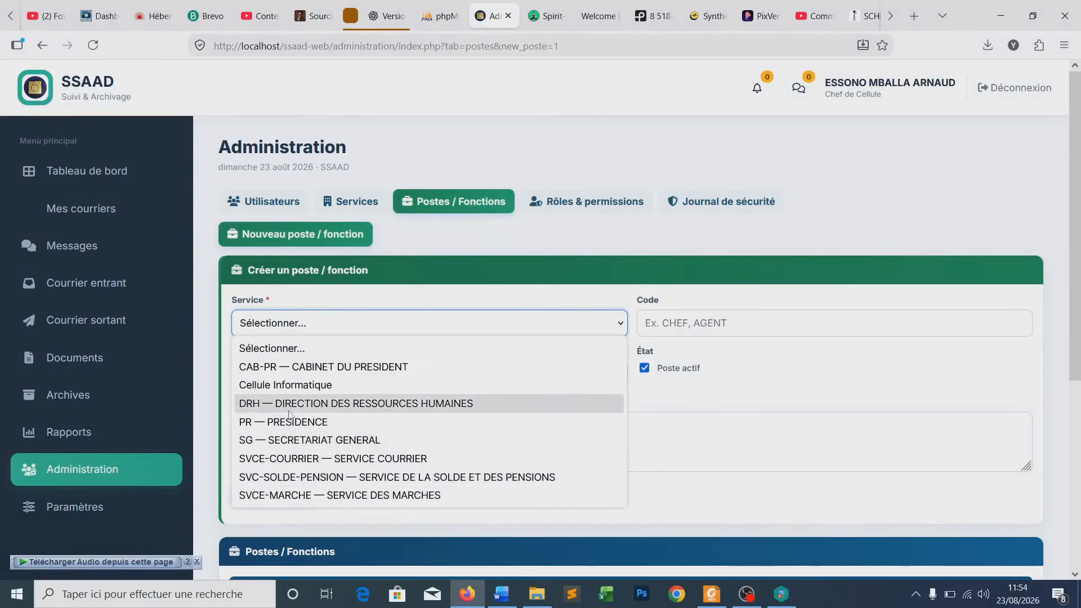
click(320, 477)
click(696, 317)
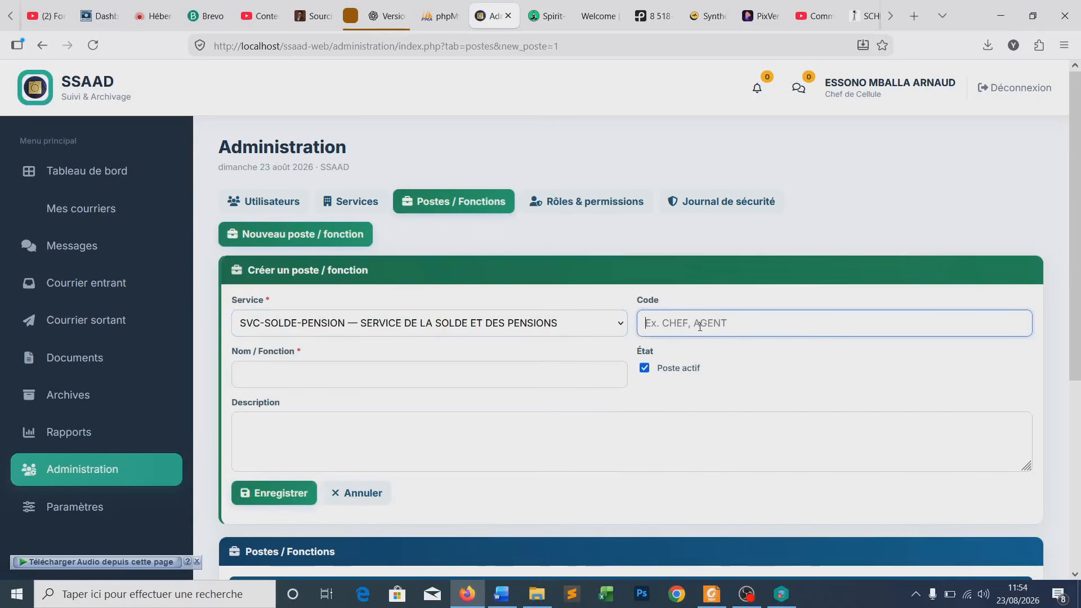
text(CC-SOLDE)
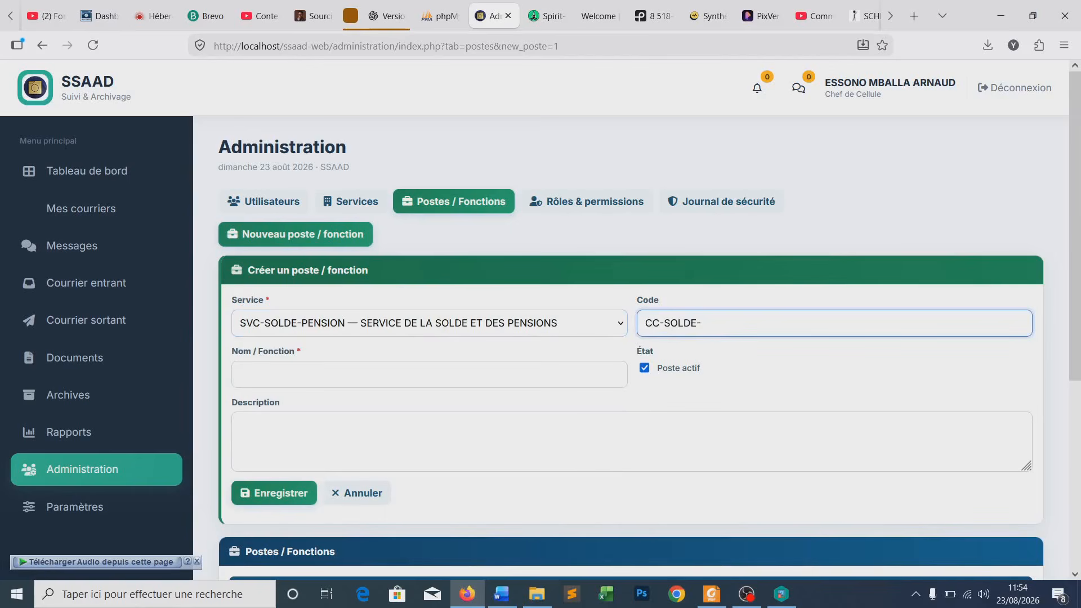
text(-PENSIONS)
click(408, 372)
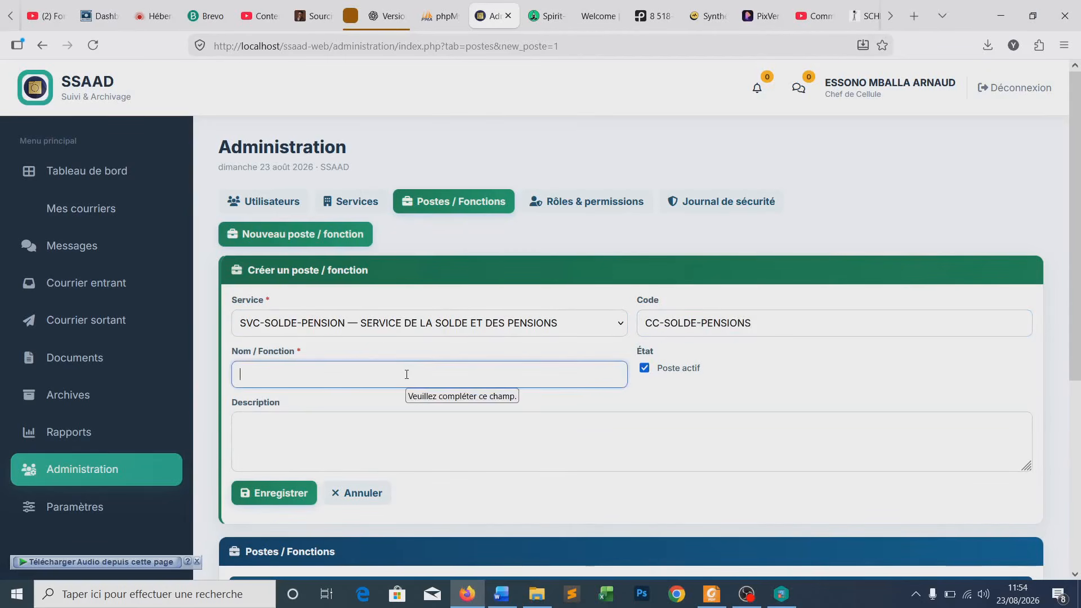
text(CHEF SERVICE SOLDE ET PENSEION)
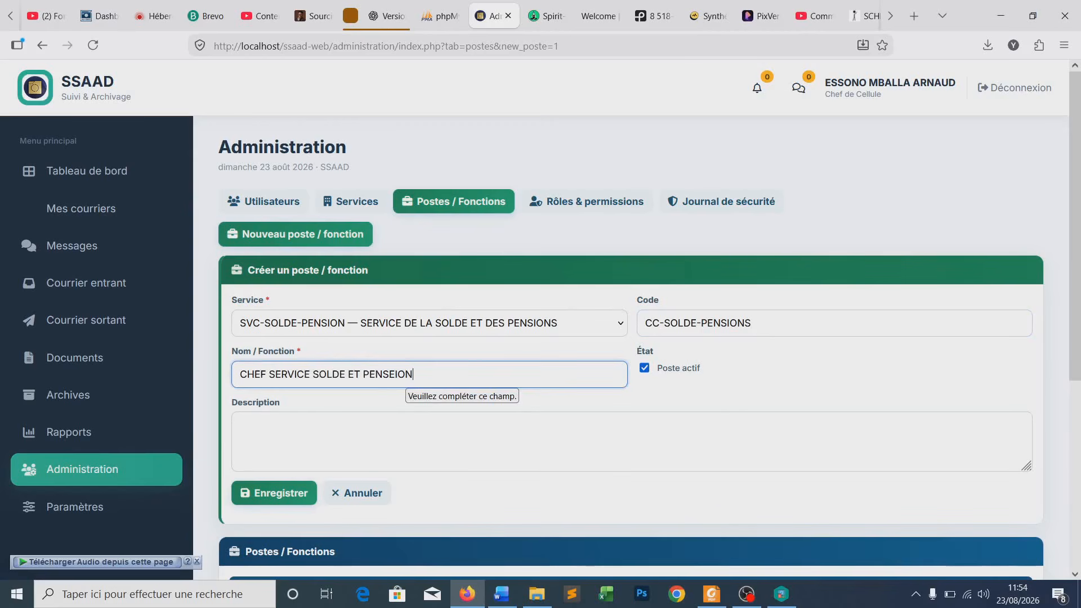
key(BackSpace)
key(BackSpace)
key(BackSpace)
key(BackSpace)
text(IONS)
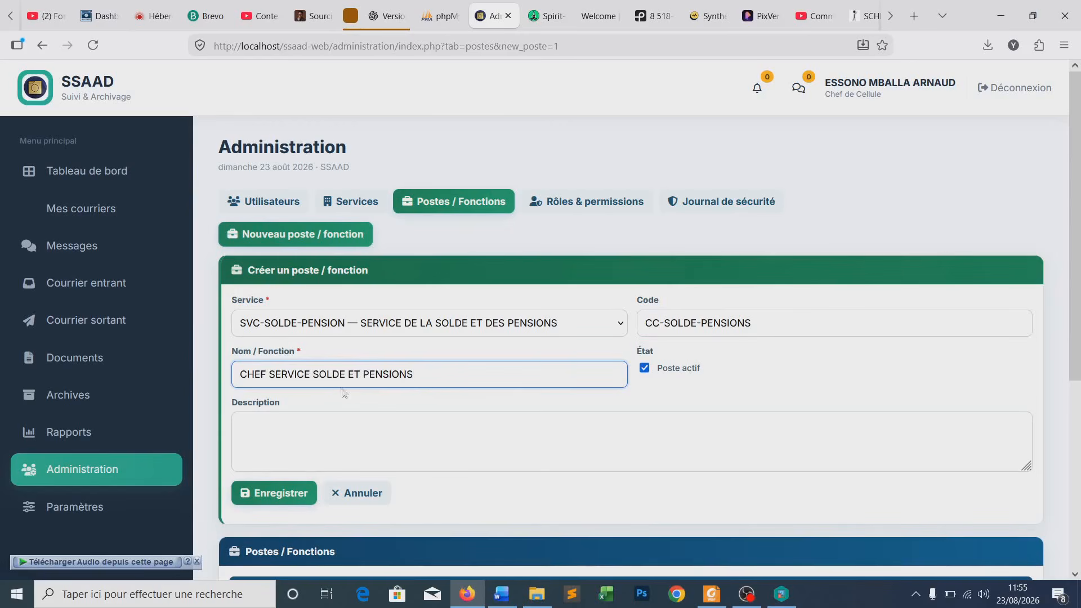
scroll(345, 404, down, 2)
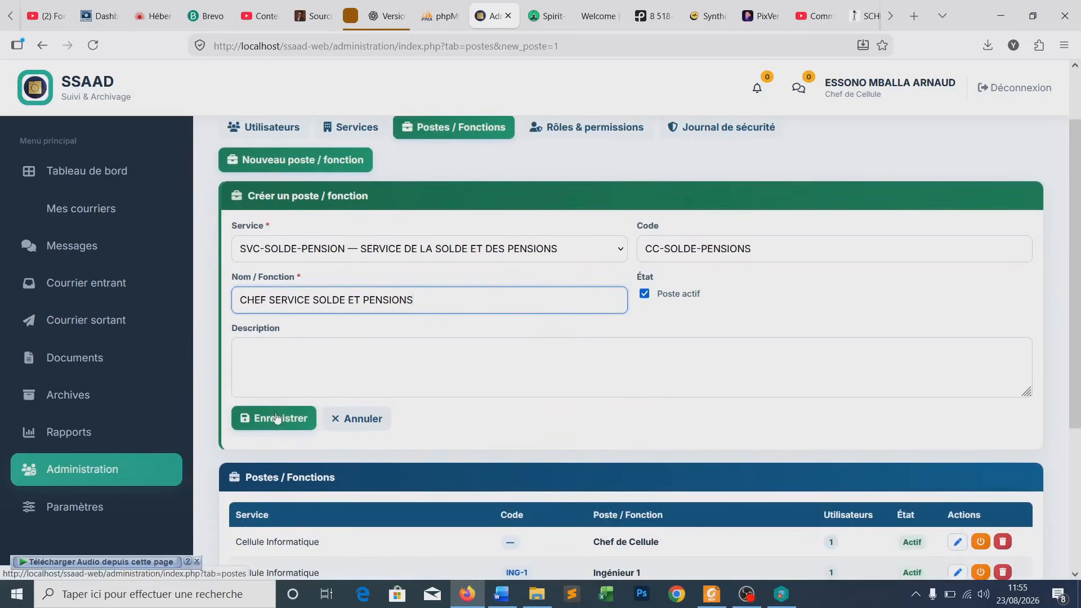
click(282, 418)
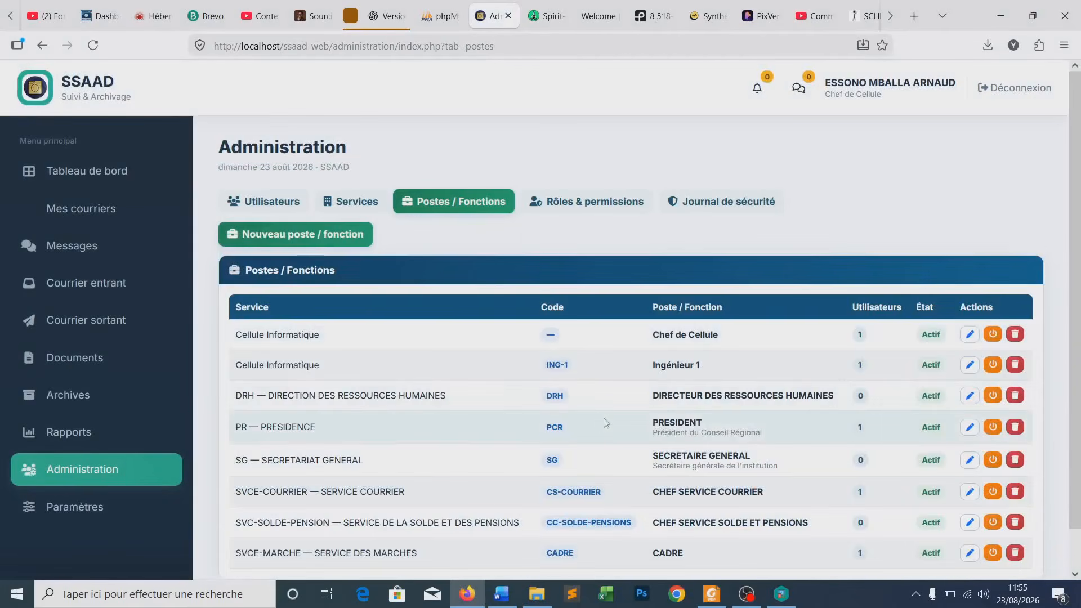
- Review the posts list, highlighting the DIRECTEUR DES RESSOURCES HUMAINES entry
scroll(605, 422, down, 1)
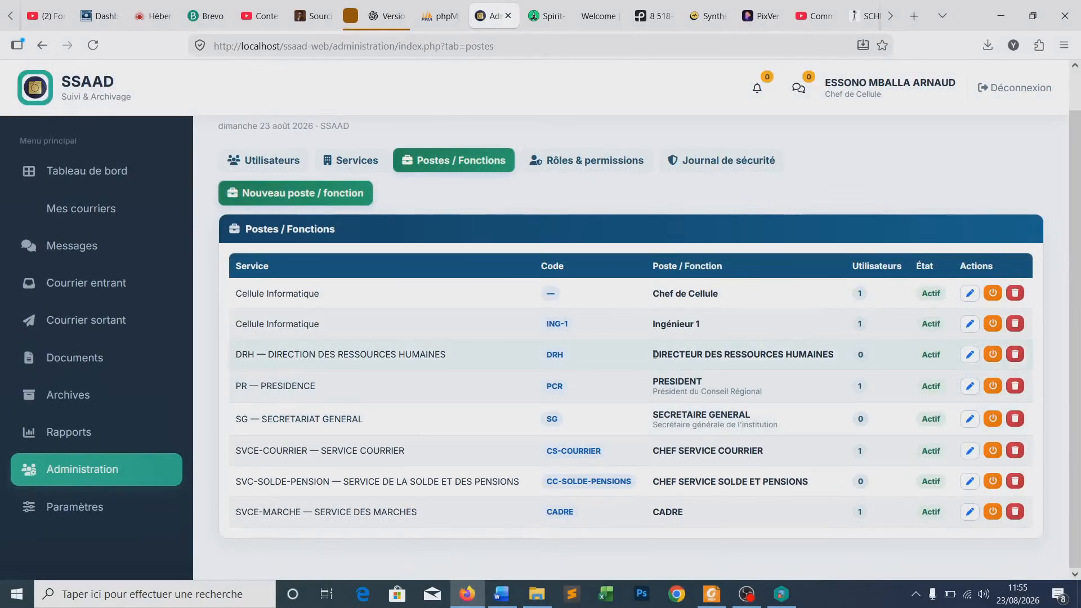
drag(673, 355, 785, 356)
click(728, 376)
drag(652, 355, 844, 360)
click(687, 369)
scroll(591, 258, up, 2)
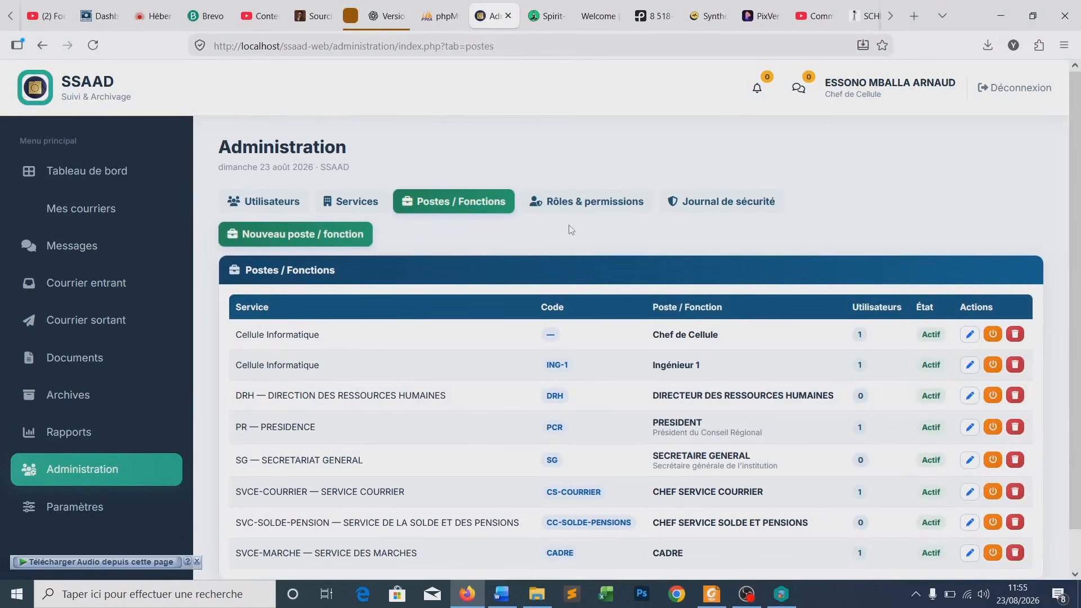
- Review the Rôles & permissions list, then show the Utilisateurs list of five active users
click(569, 206)
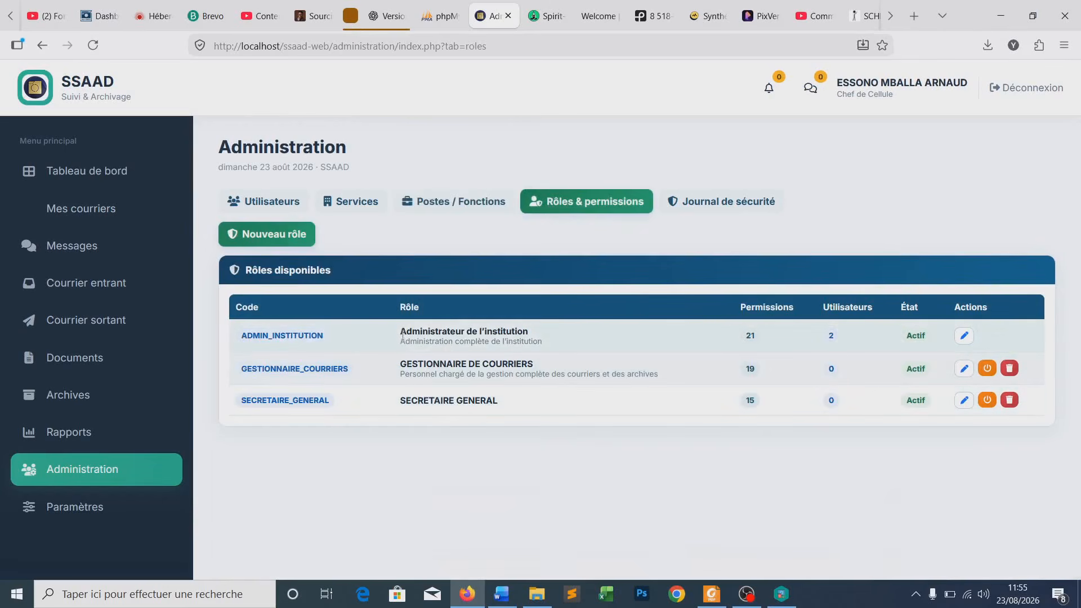
drag(401, 331, 524, 332)
click(482, 370)
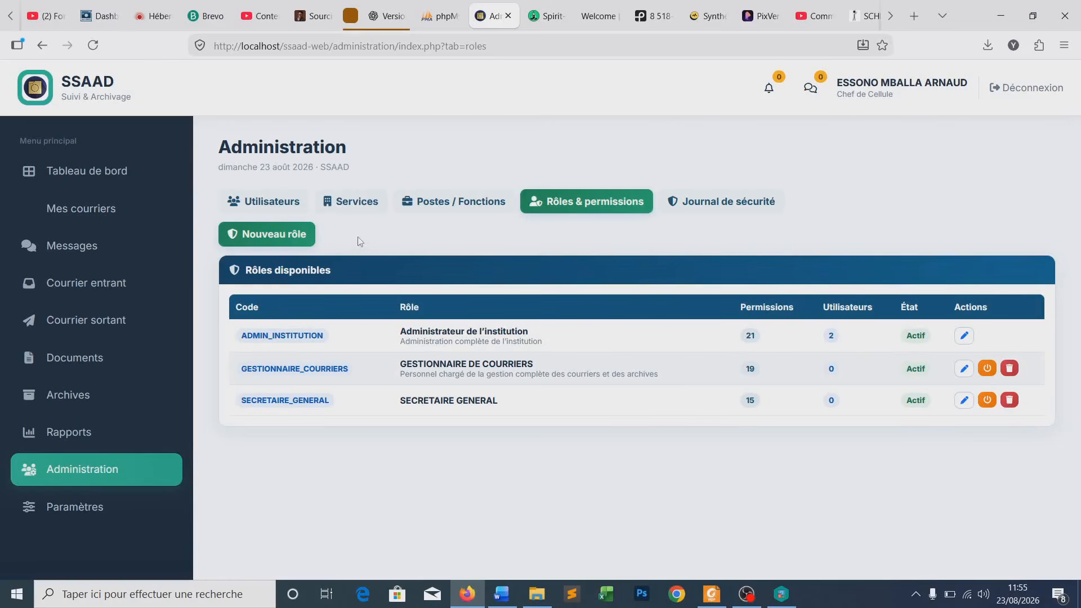
click(275, 210)
scroll(408, 252, down, 1)
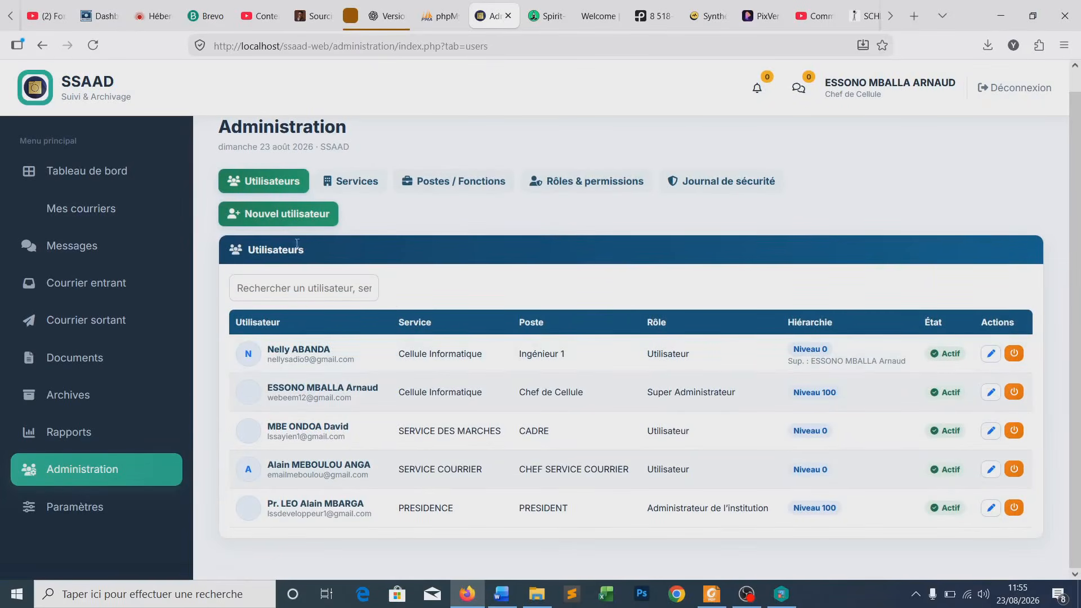
- Start a new user and enter the person's surname and first name in their own fields
click(276, 219)
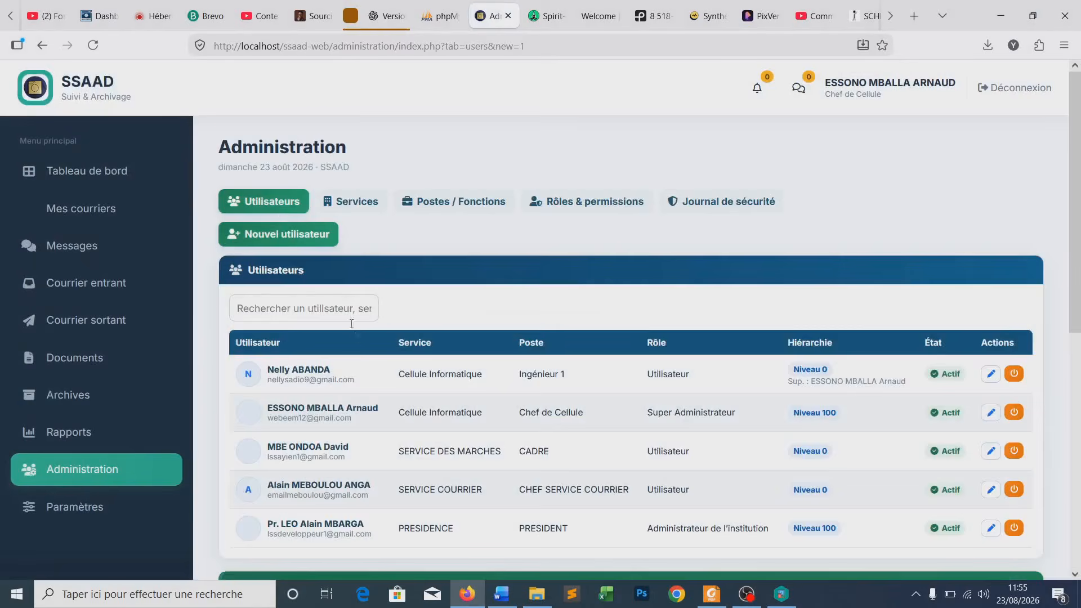
scroll(347, 314, down, 8)
click(302, 212)
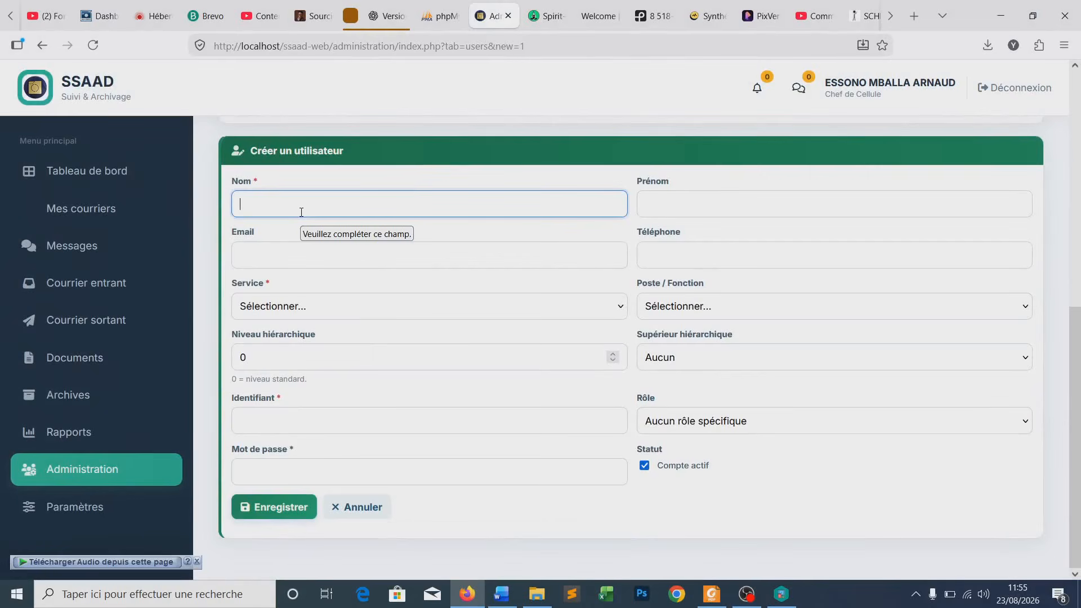
double_click(341, 208)
key(BackSpace)
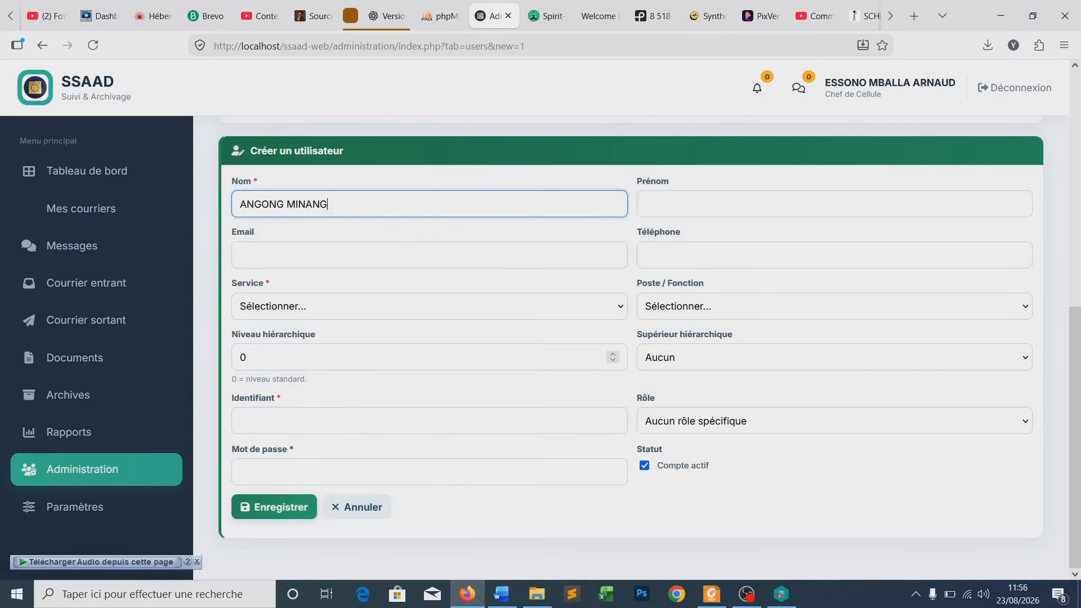
click(644, 217)
text(Ferdinand)
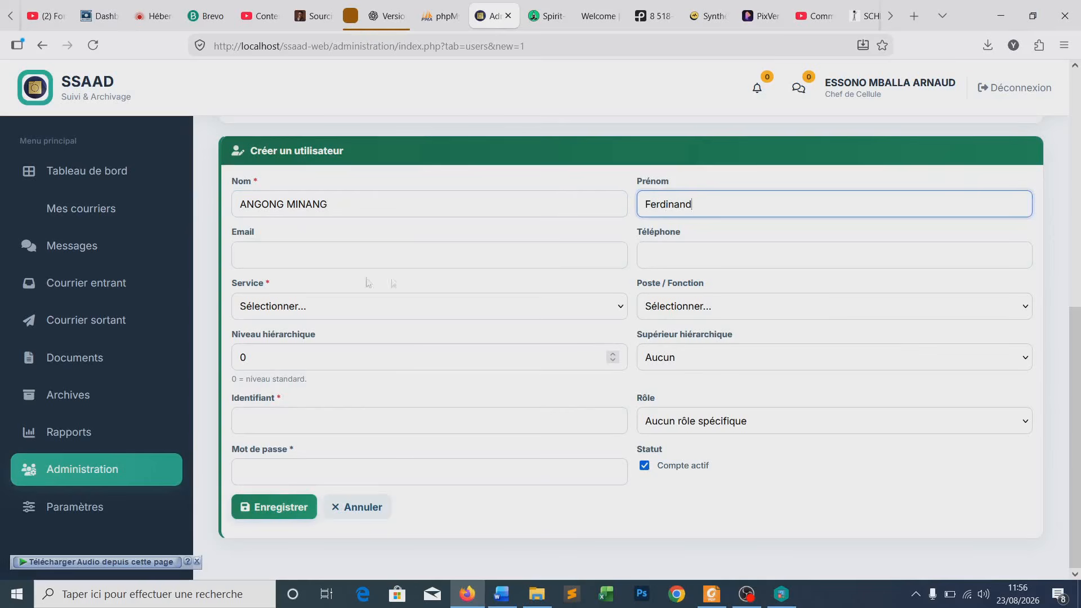
- Fill in the new user's e-mail address and phone number
click(283, 260)
text(email)
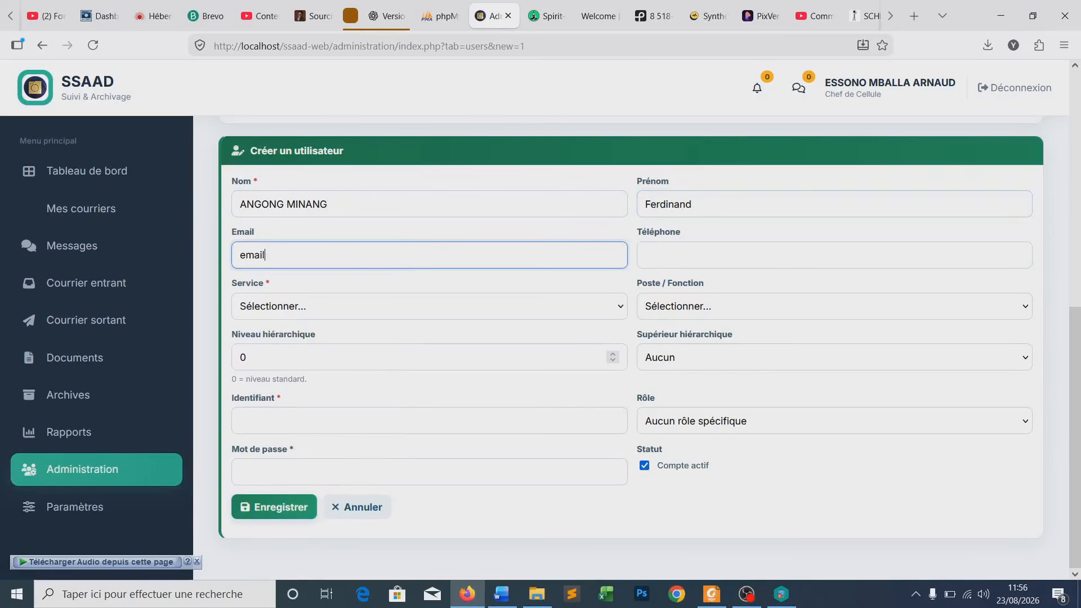
key(BackSpace)
key(BackSpace)
key(BackSpace)
key(BackSpace)
click(269, 259)
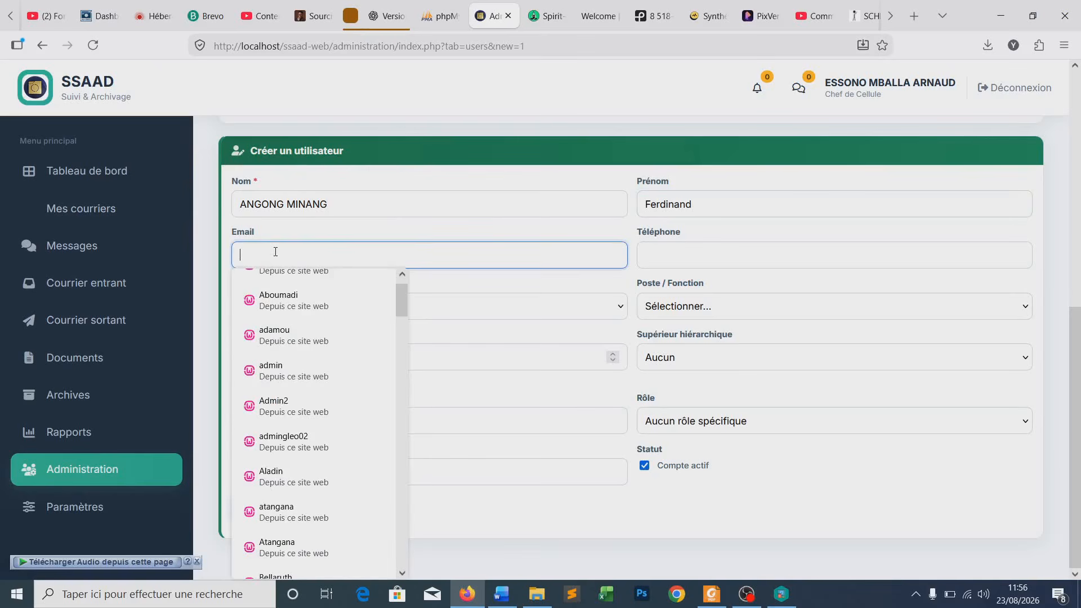
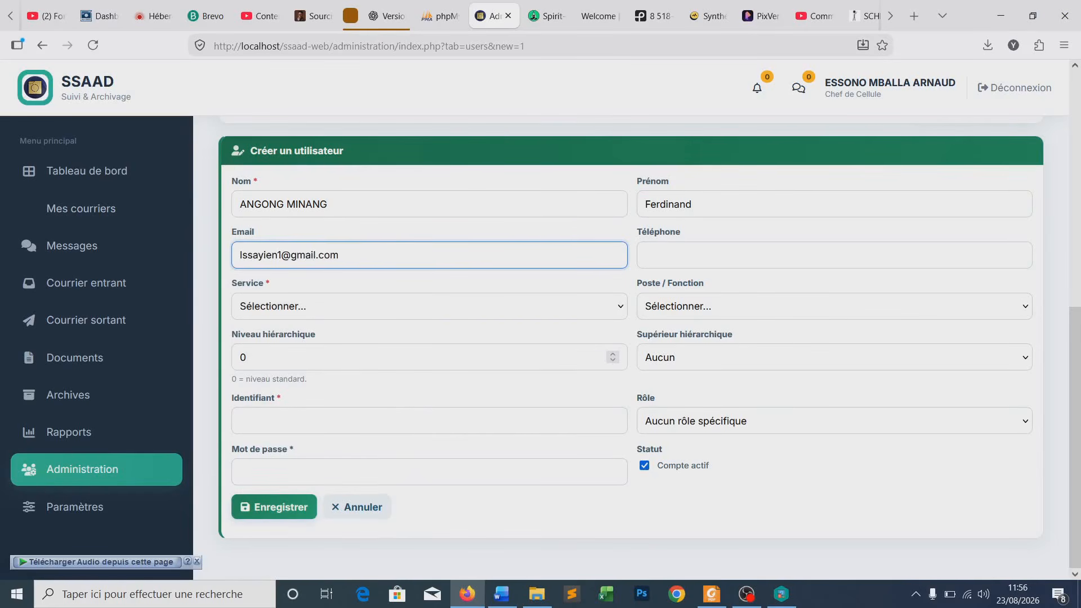
click(667, 260)
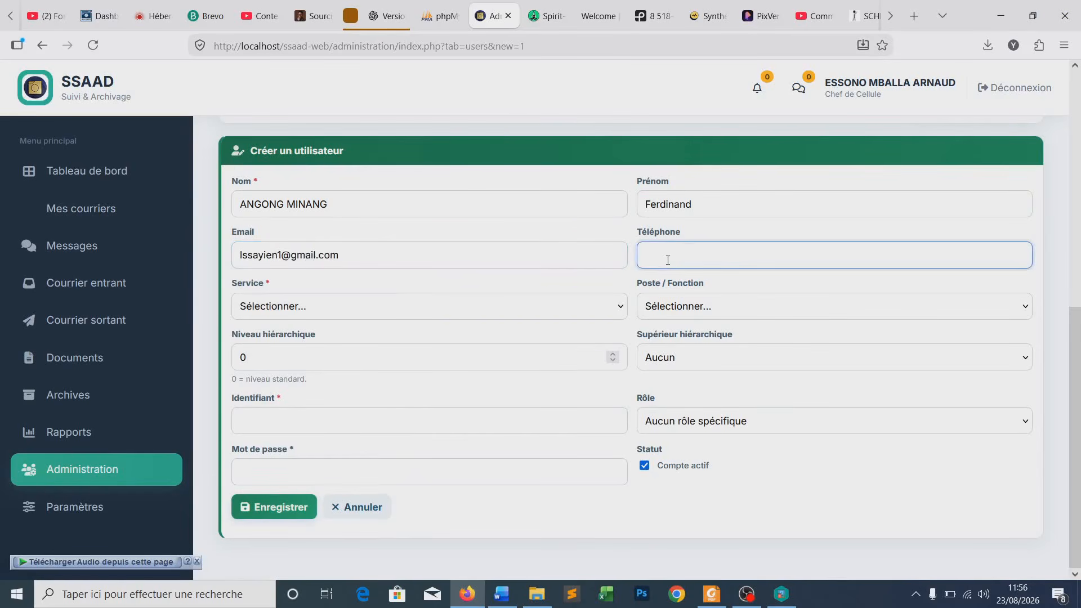
- Assign the user to the DRH service with the DIRECTEUR DES RESSOURCES HUMAINES post
double_click(326, 206)
drag(242, 208, 240, 207)
click(329, 206)
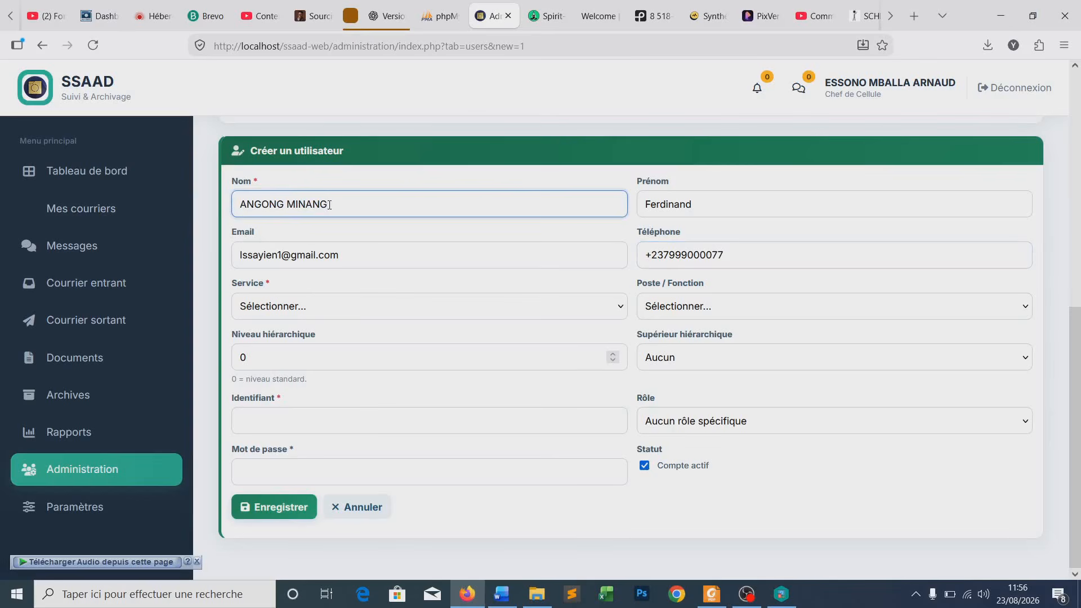
click(316, 313)
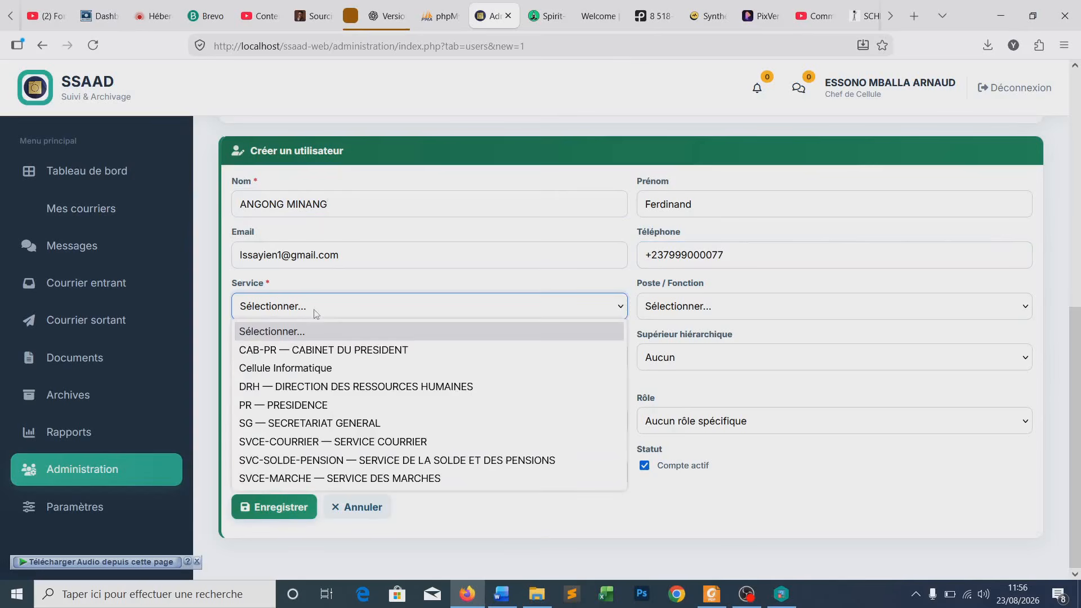
click(295, 387)
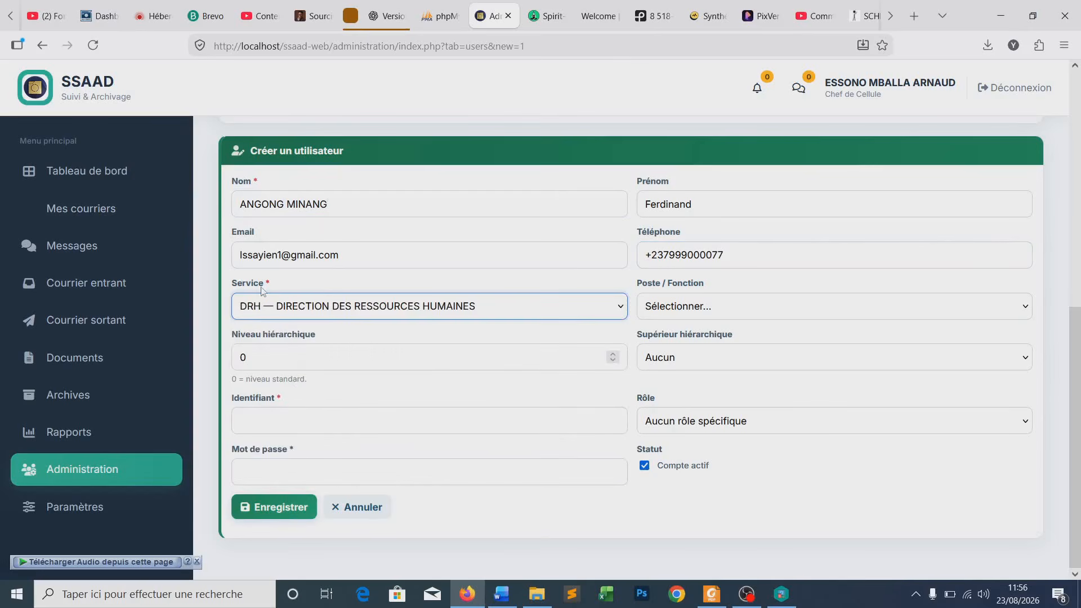
click(667, 309)
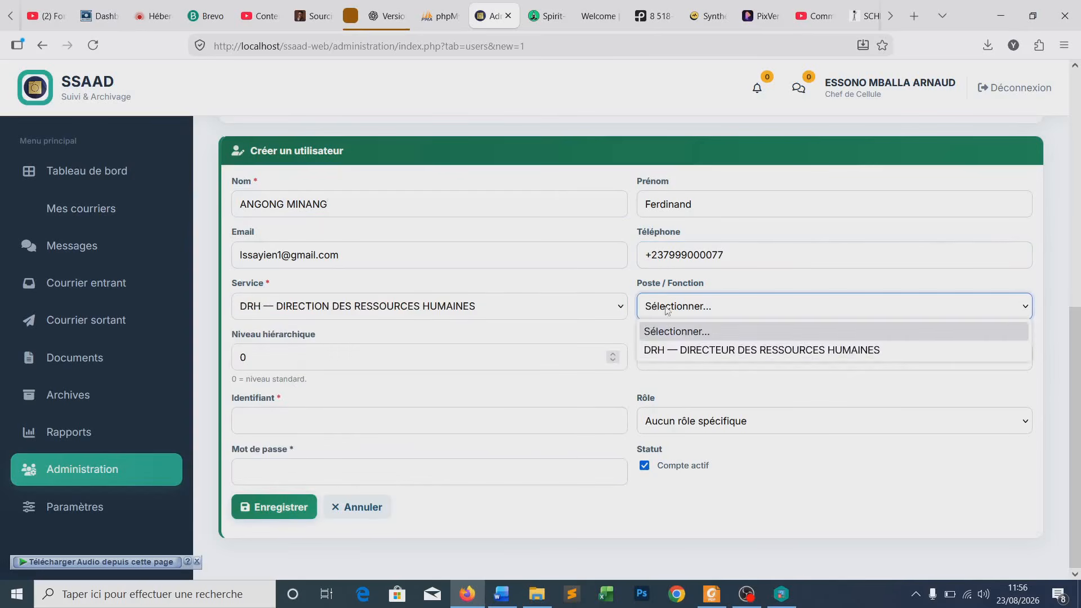
click(717, 353)
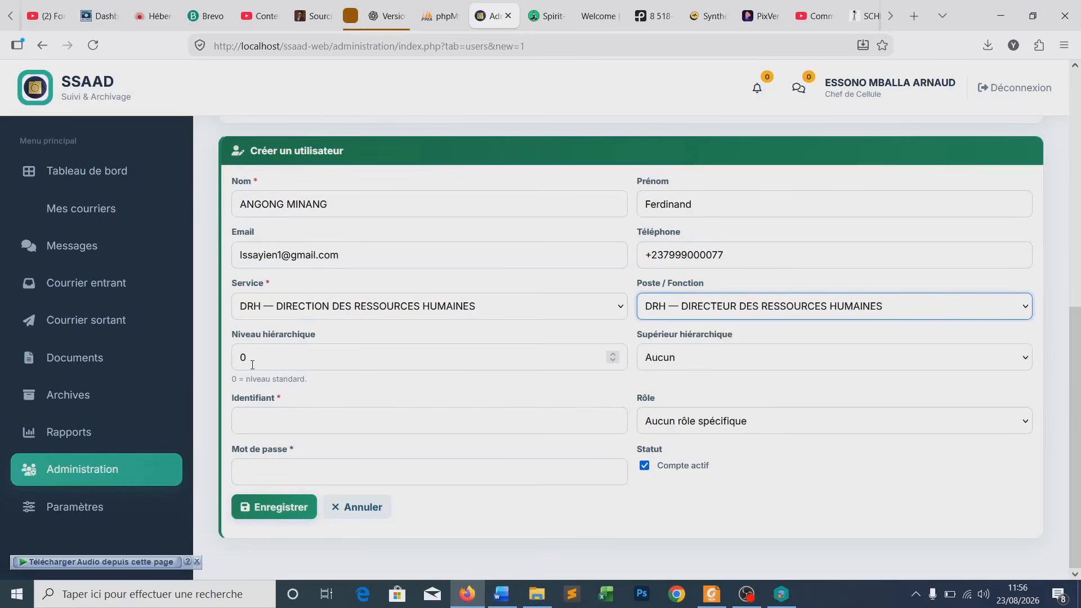
- Copy the first name into Identifiant, type a password, and review the Supérieur hiérarchique choices
click(286, 420)
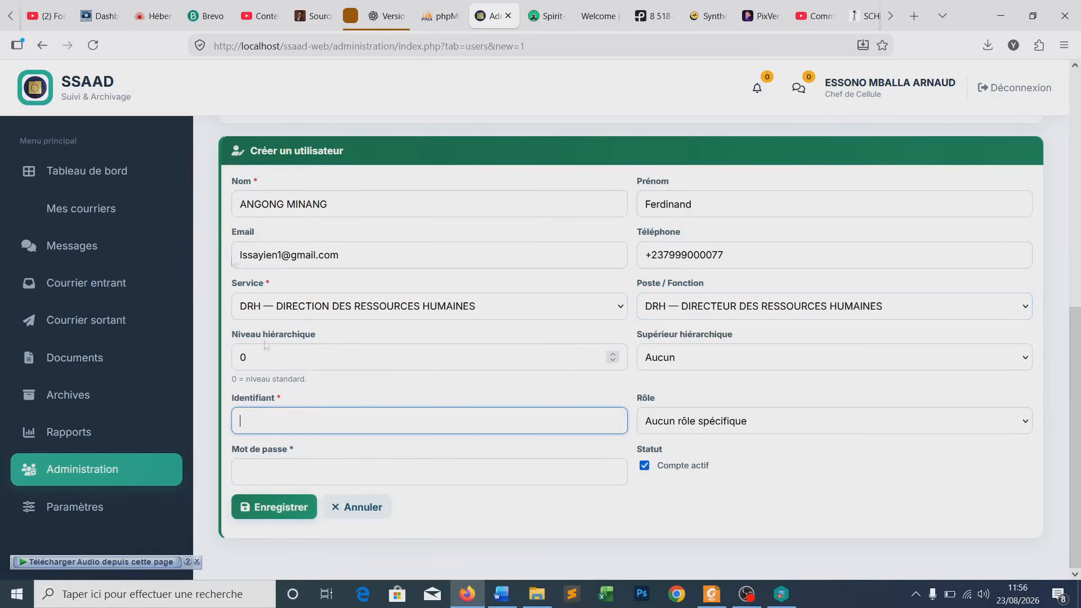
double_click(663, 205)
key(ctrl+c)
click(392, 414)
key(ctrl+v)
click(334, 477)
key(ctrl+v)
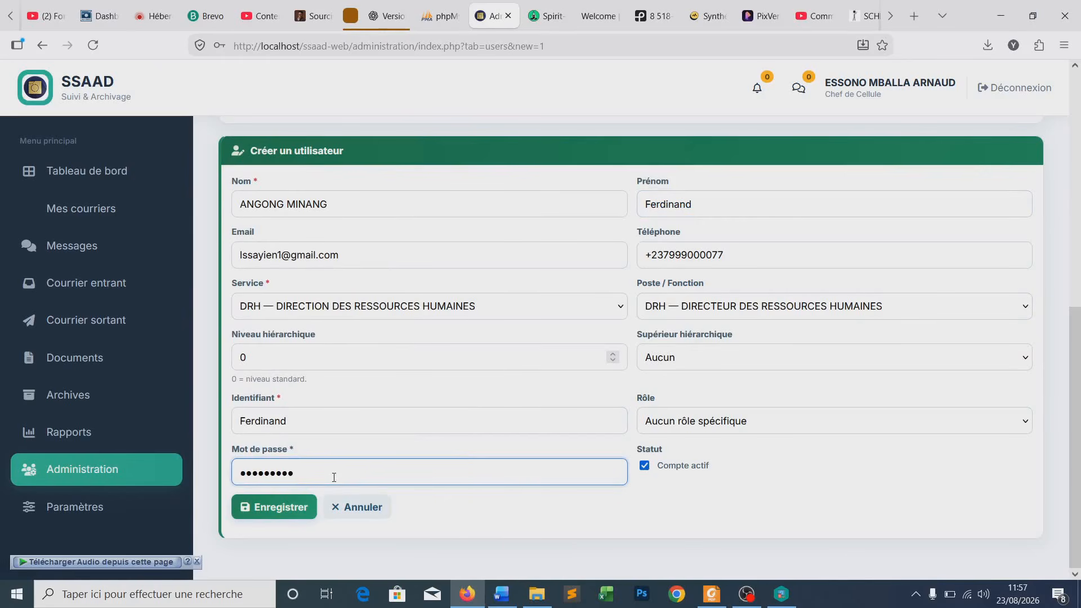
key(ctrl+a)
text(••••••••••)
click(690, 363)
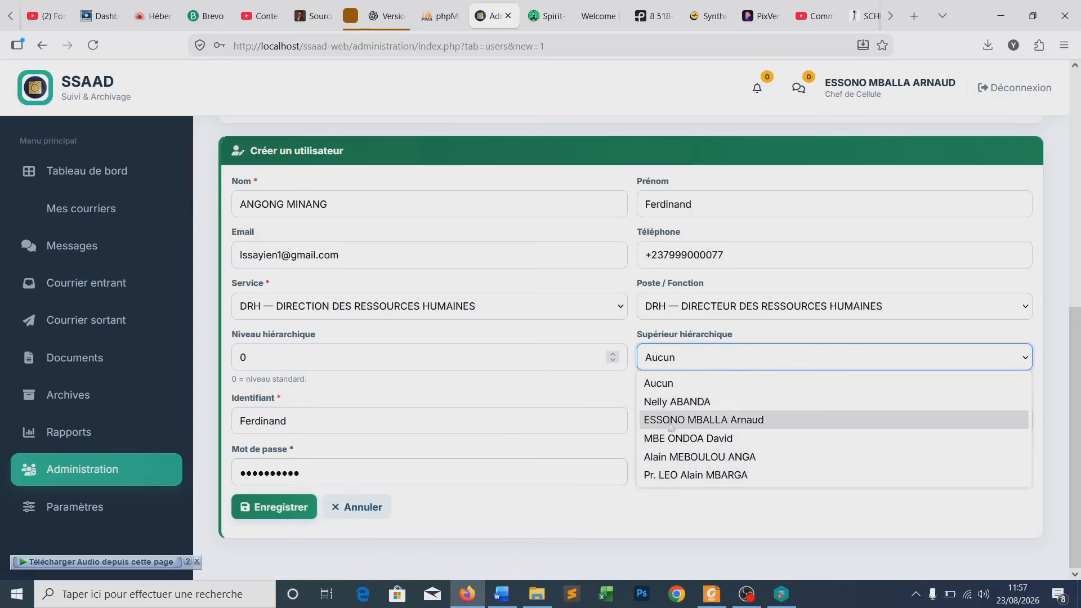
- Change the service to SG — SECRETARIAT GENERAL and the post to SG — SECRETAIRE GENERAL
click(601, 177)
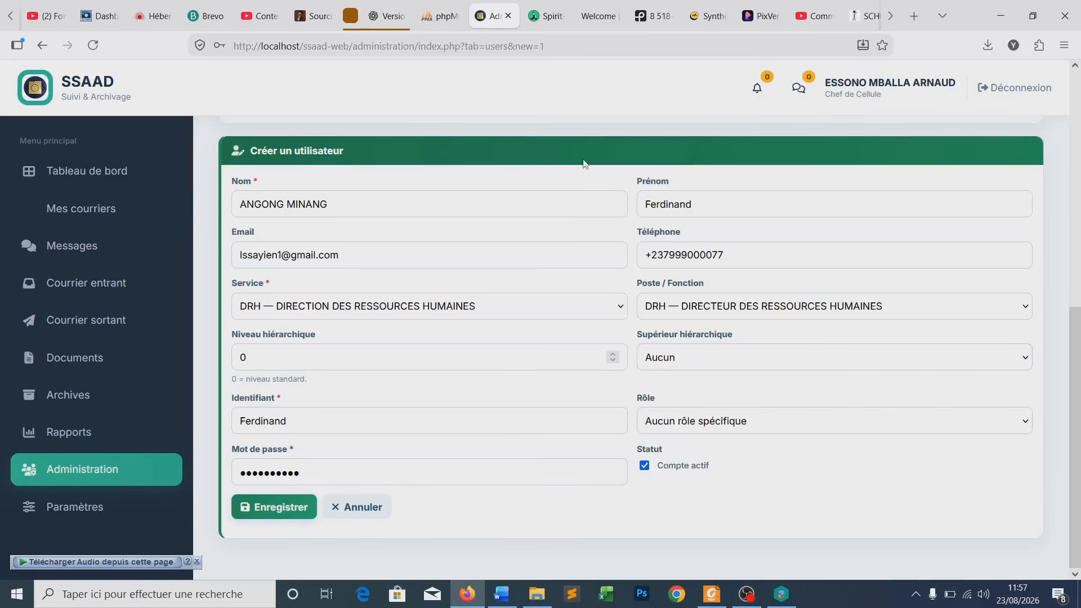
scroll(594, 236, up, 3)
scroll(594, 248, up, 1)
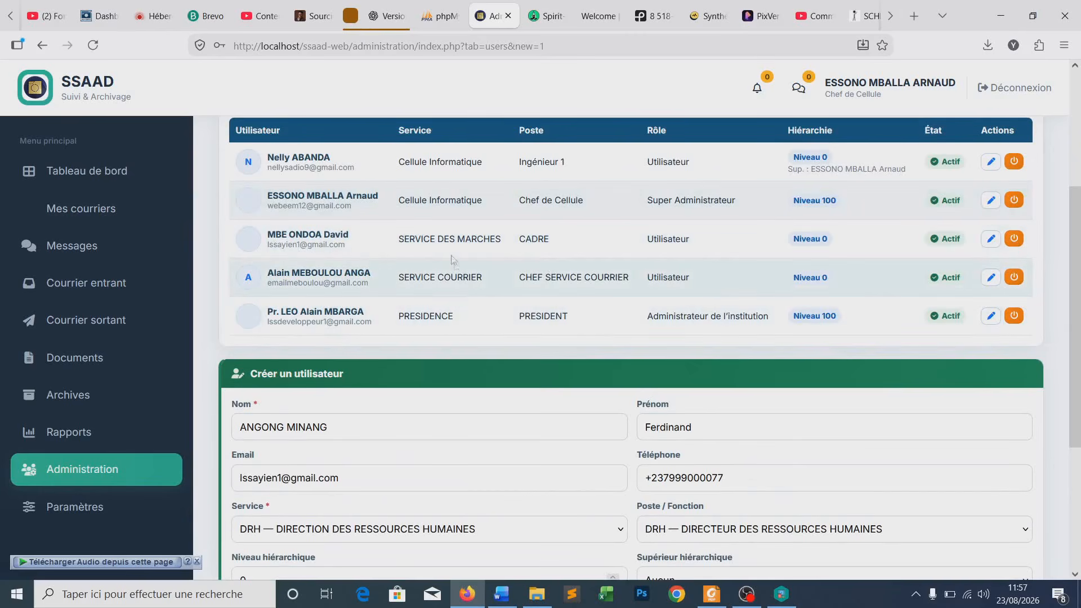
scroll(439, 290, down, 1)
scroll(439, 290, down, 2)
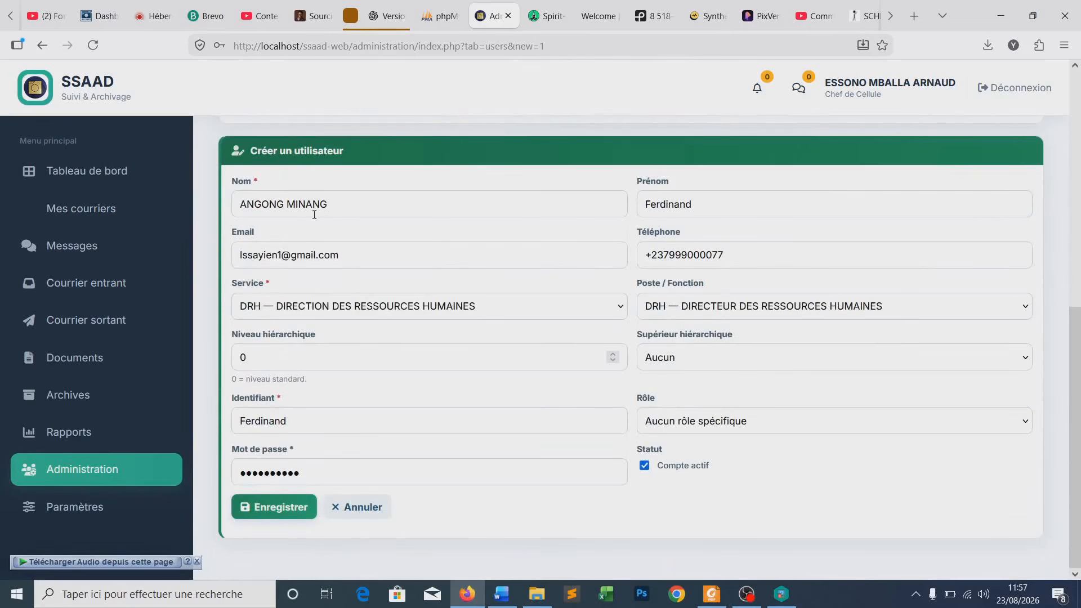
click(345, 313)
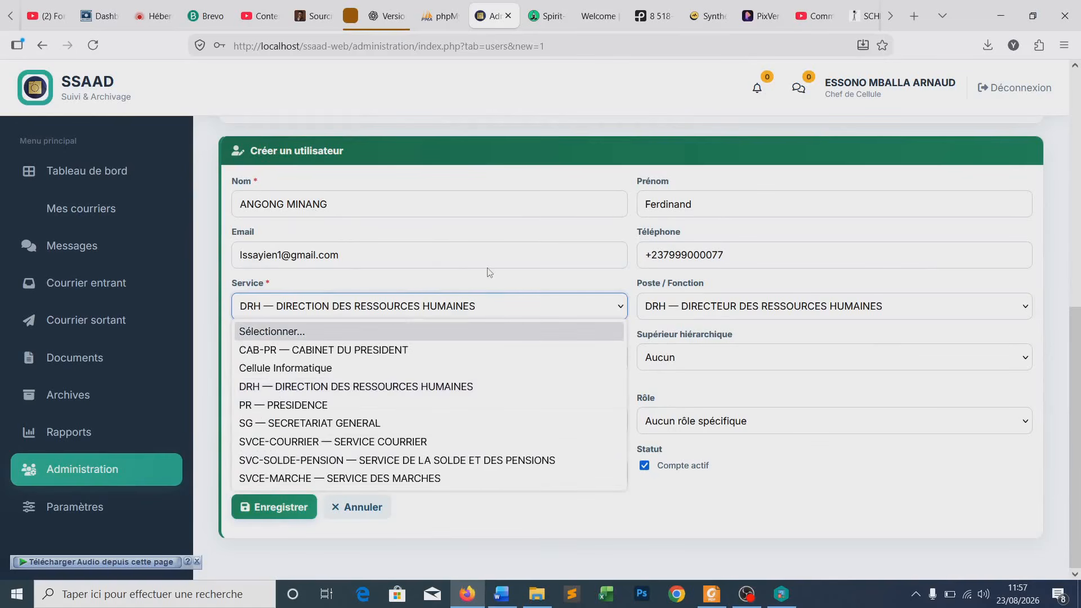
click(319, 422)
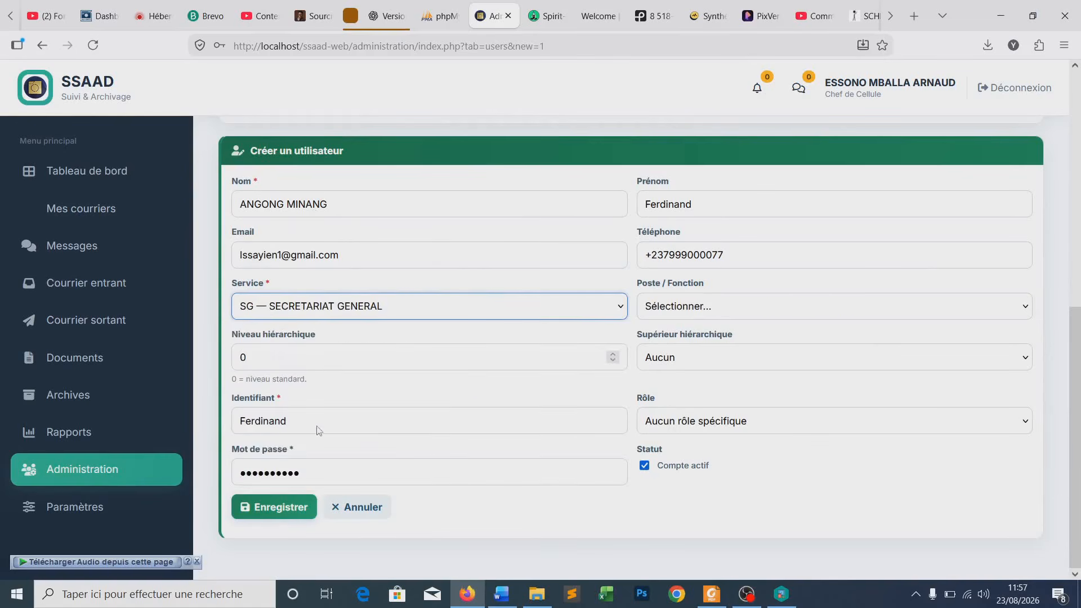
click(684, 309)
click(689, 350)
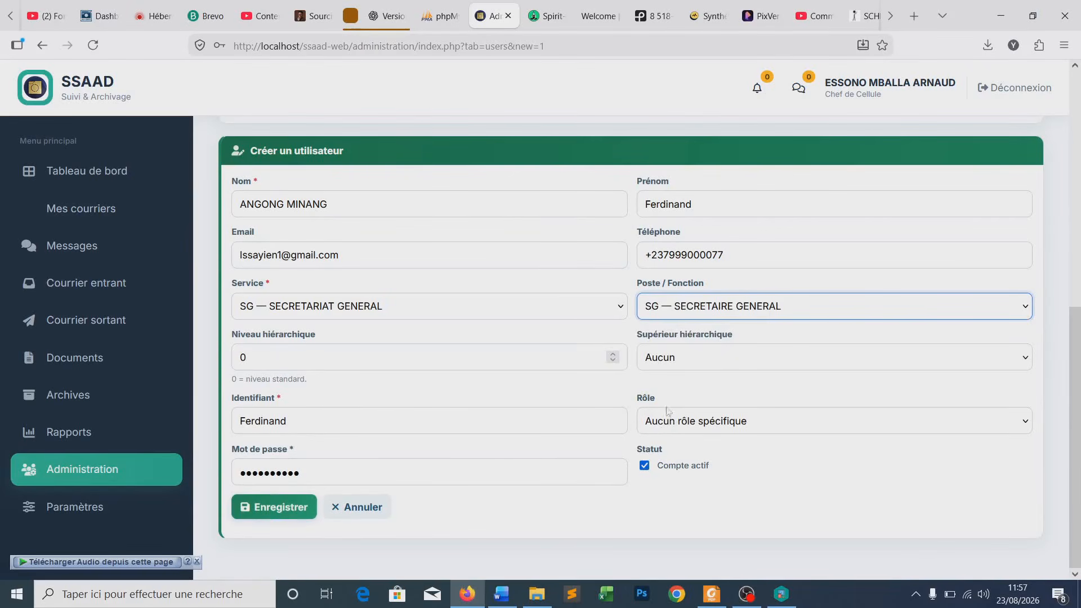
- Give the user the SECRETAIRE GENERAL role with the president as hierarchical superior
click(675, 426)
click(676, 501)
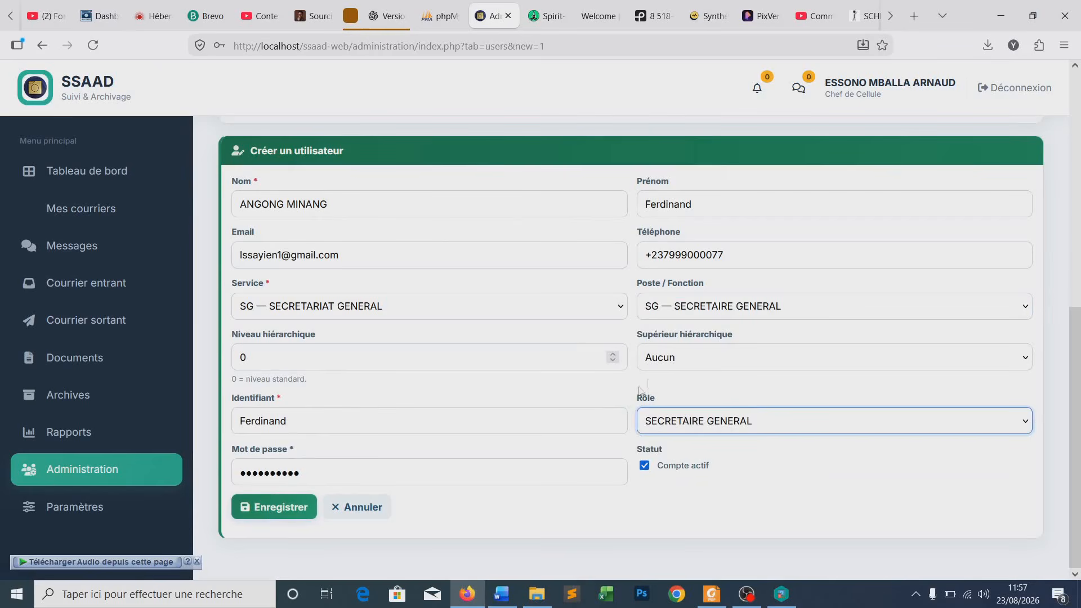
click(672, 363)
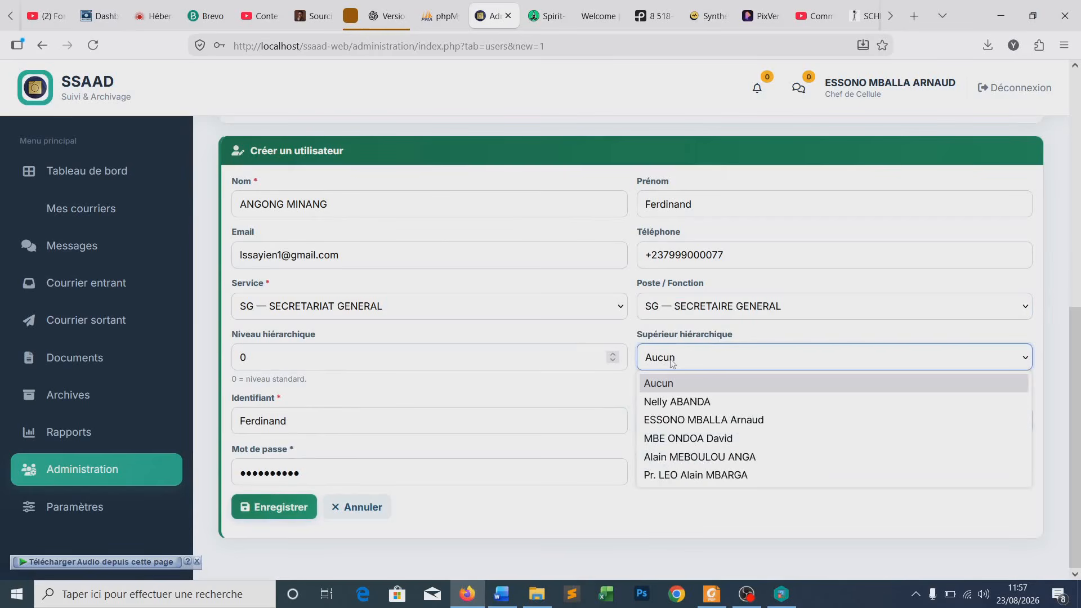
click(684, 476)
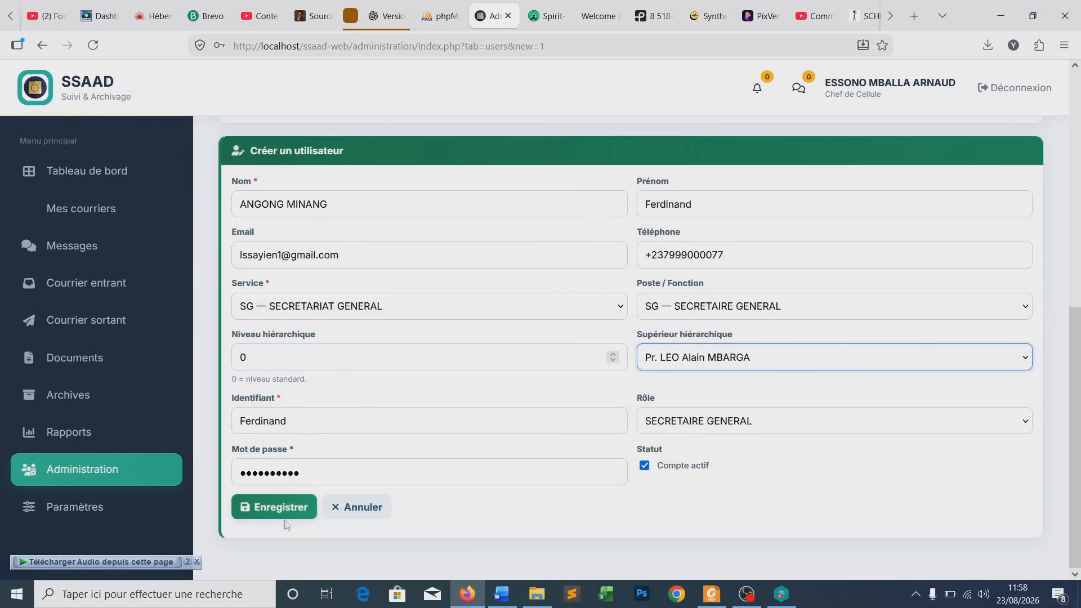
- Save the user, decline Firefox's password prompt, and inspect the duplicate e-mail SQLSTATE error
click(272, 507)
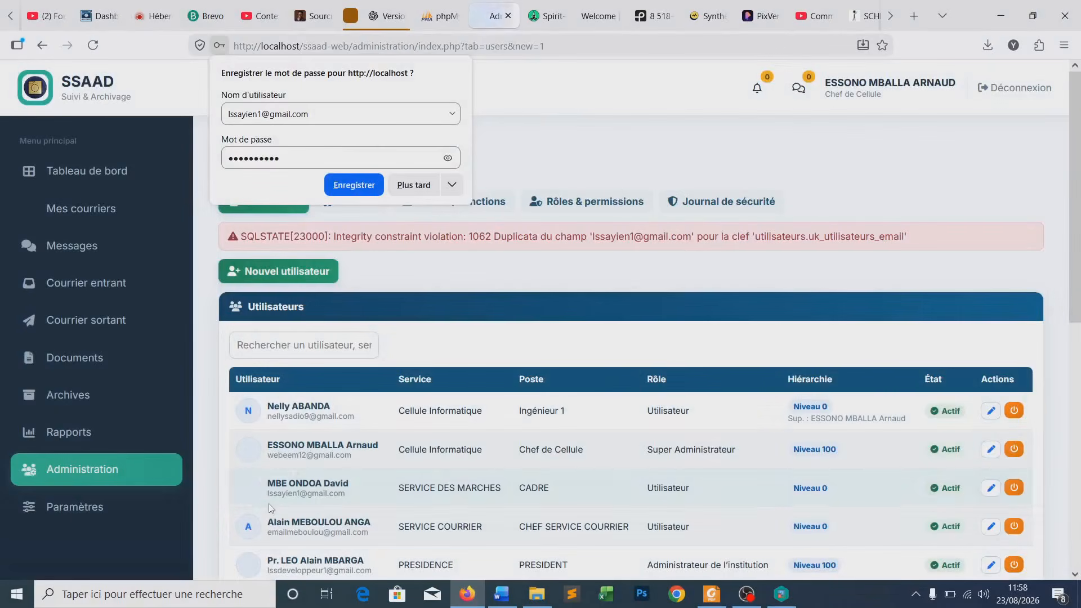
click(413, 189)
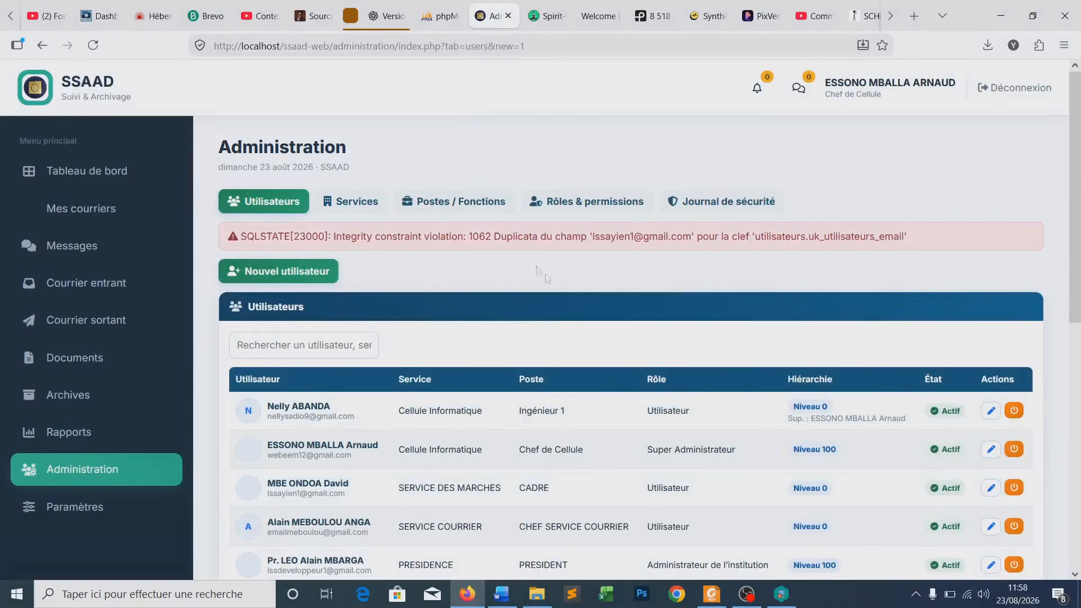
drag(593, 236, 693, 235)
click(775, 240)
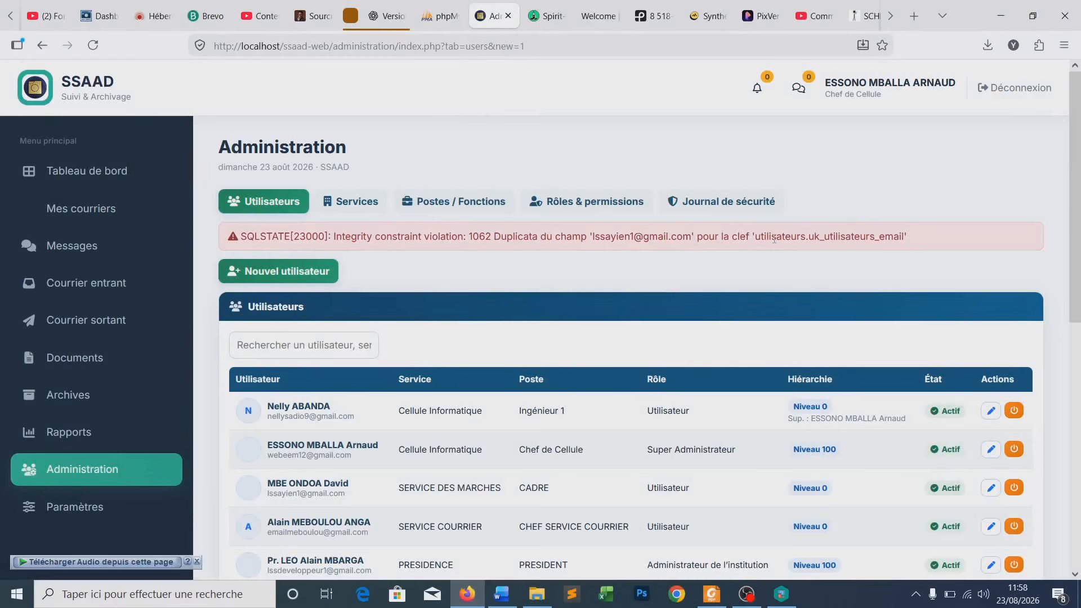
scroll(774, 243, down, 2)
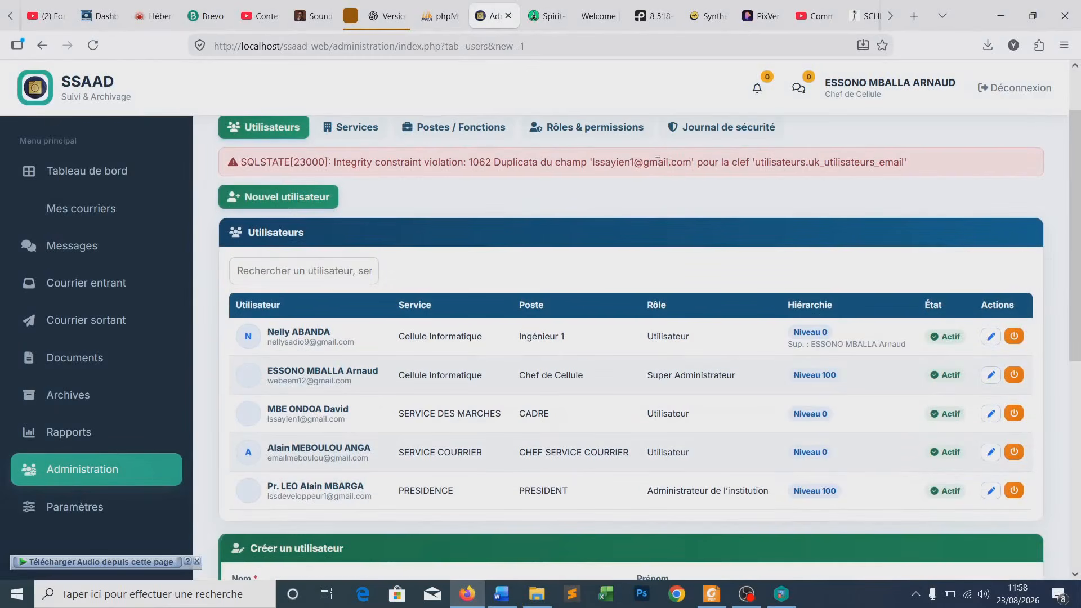
drag(593, 163, 692, 163)
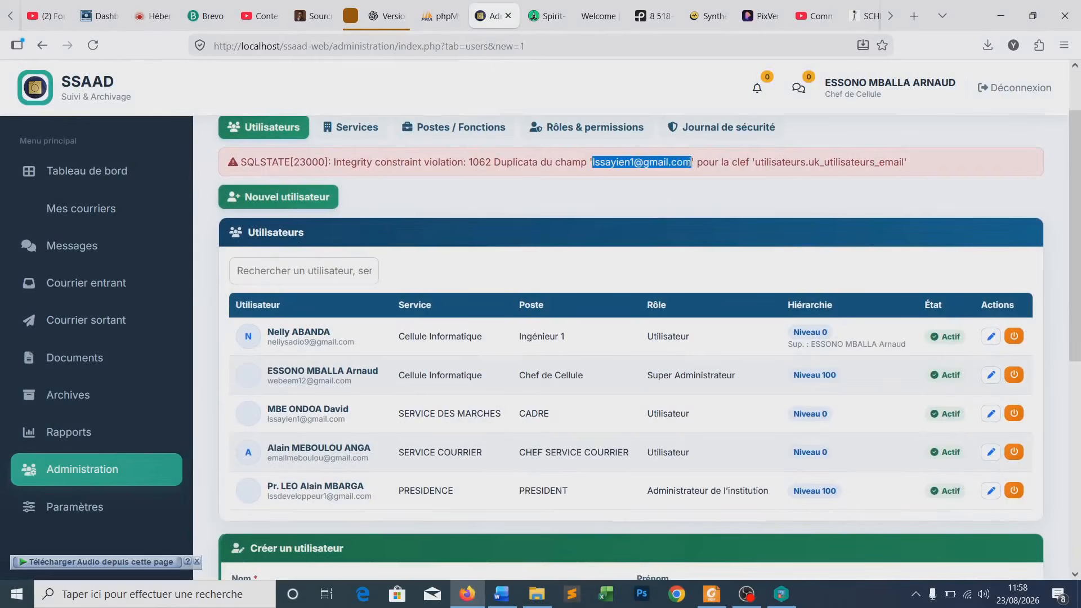
scroll(495, 208, down, 10)
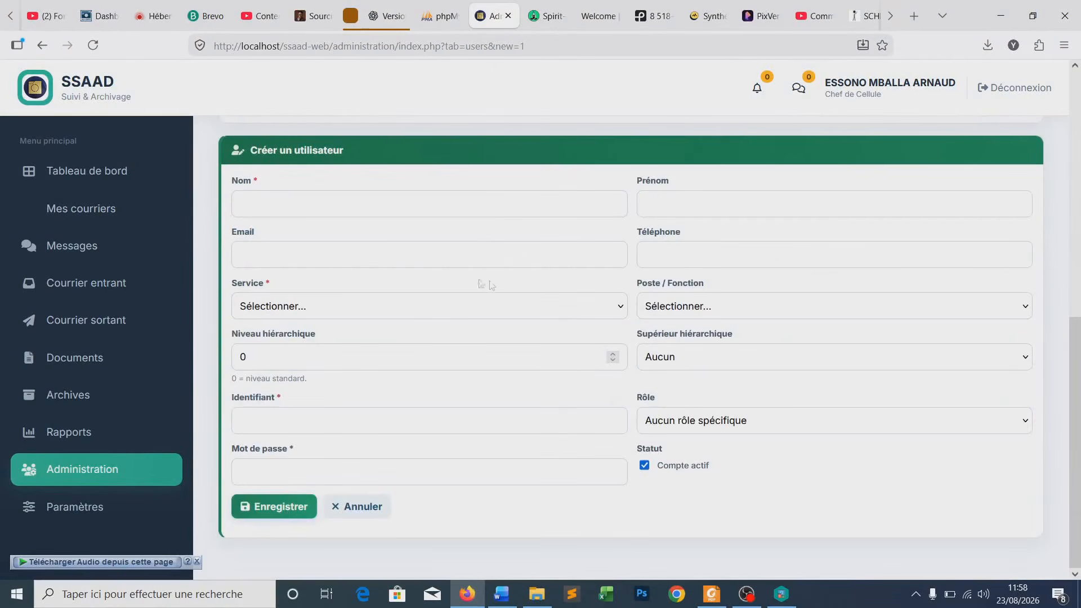
- Re-enter the person's surname and first name in the blank form
click(243, 193)
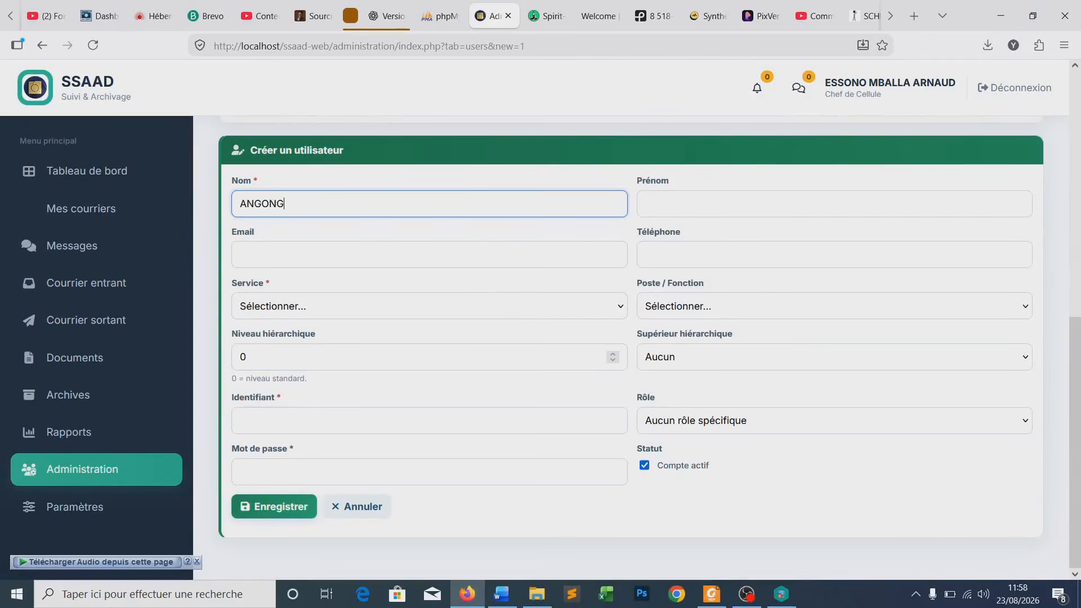
key(Tab)
text(Fer)
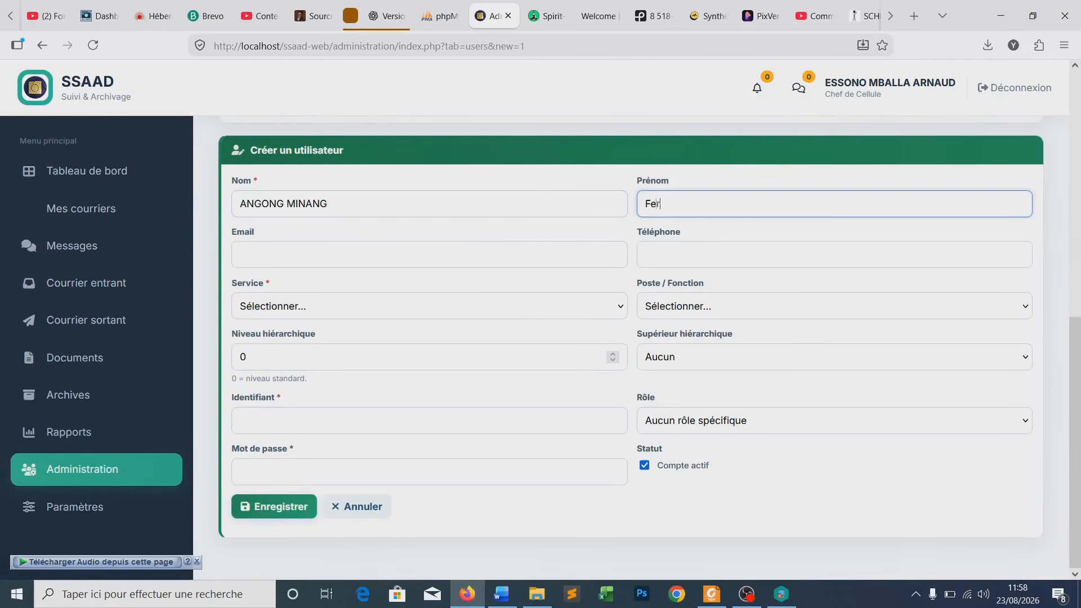
text(dinang)
key(BackSpace)
text(d)
key(ctrl+a)
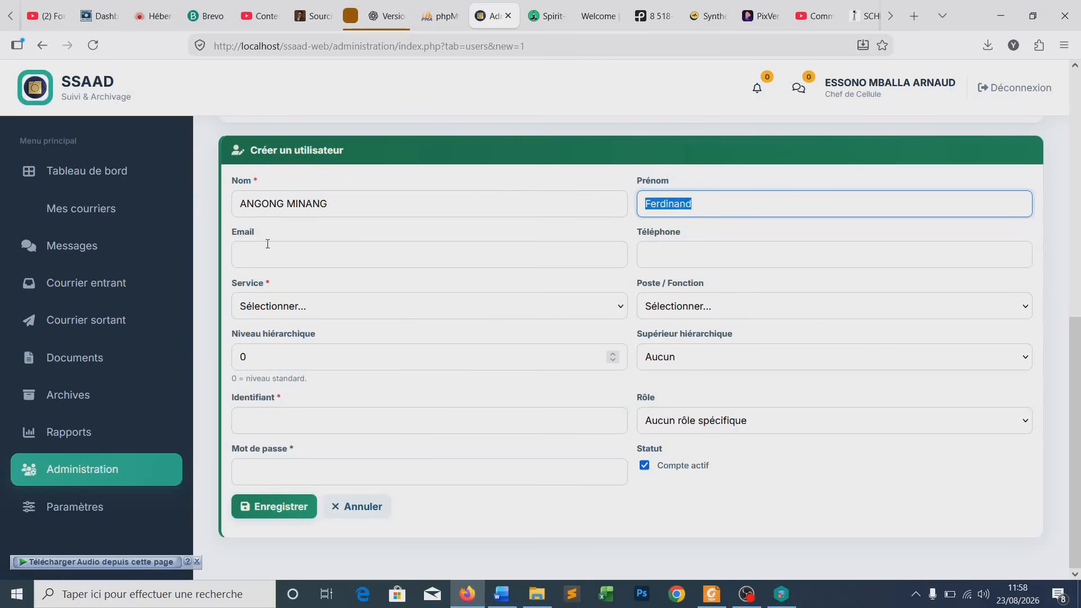
- Enter a different e-mail address and the phone number
click(267, 244)
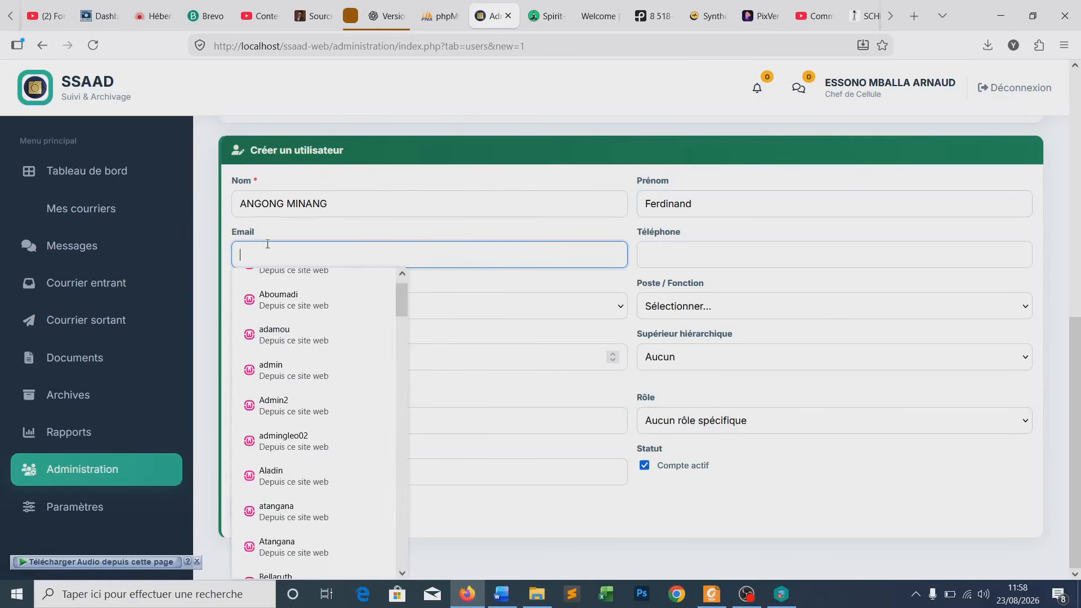
text(email)
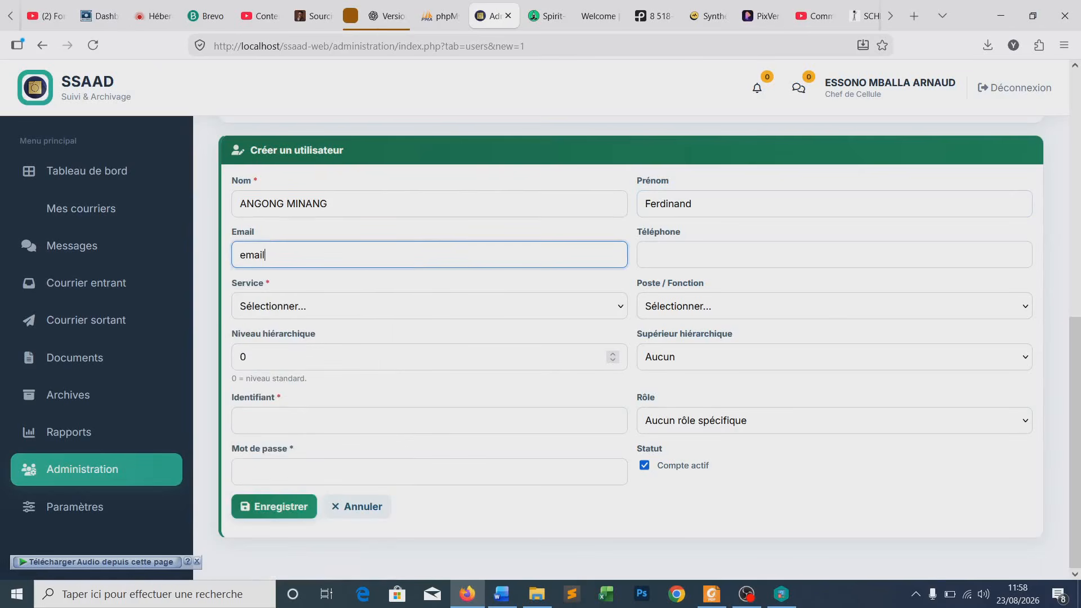
click(267, 247)
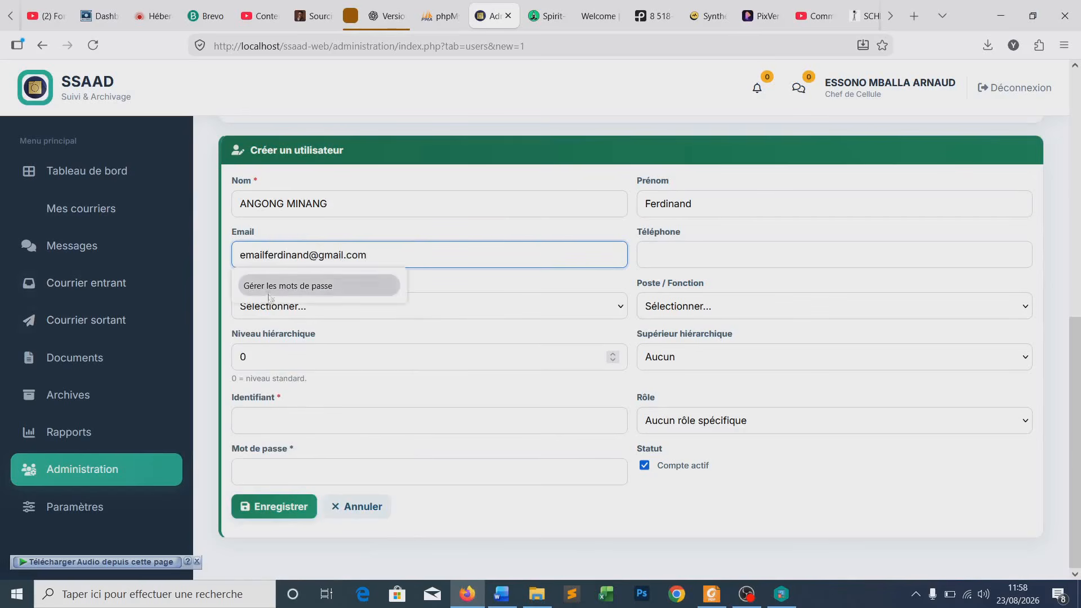
click(351, 151)
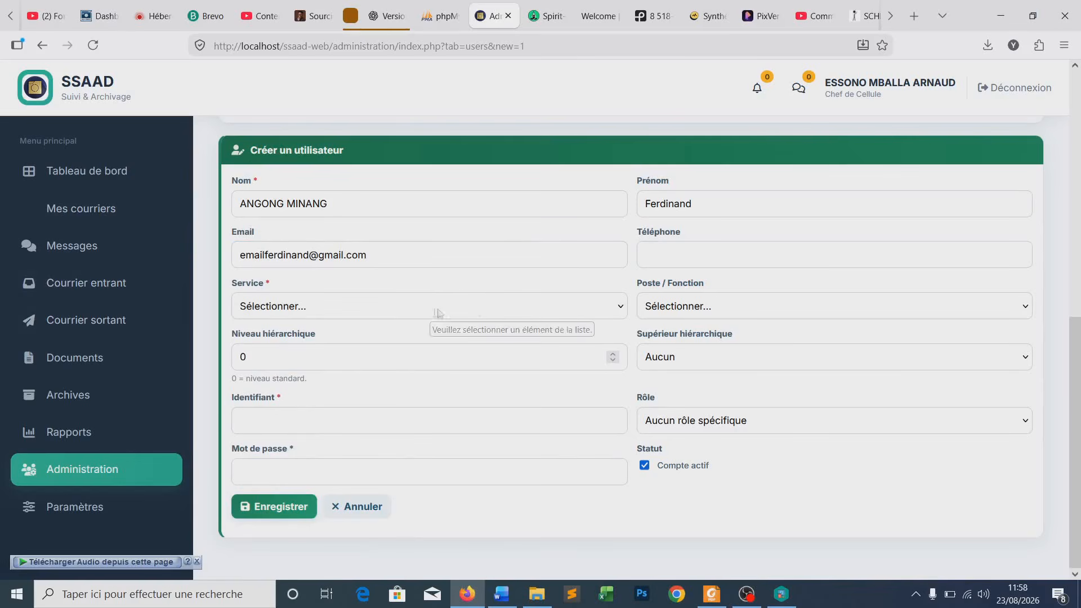
click(683, 259)
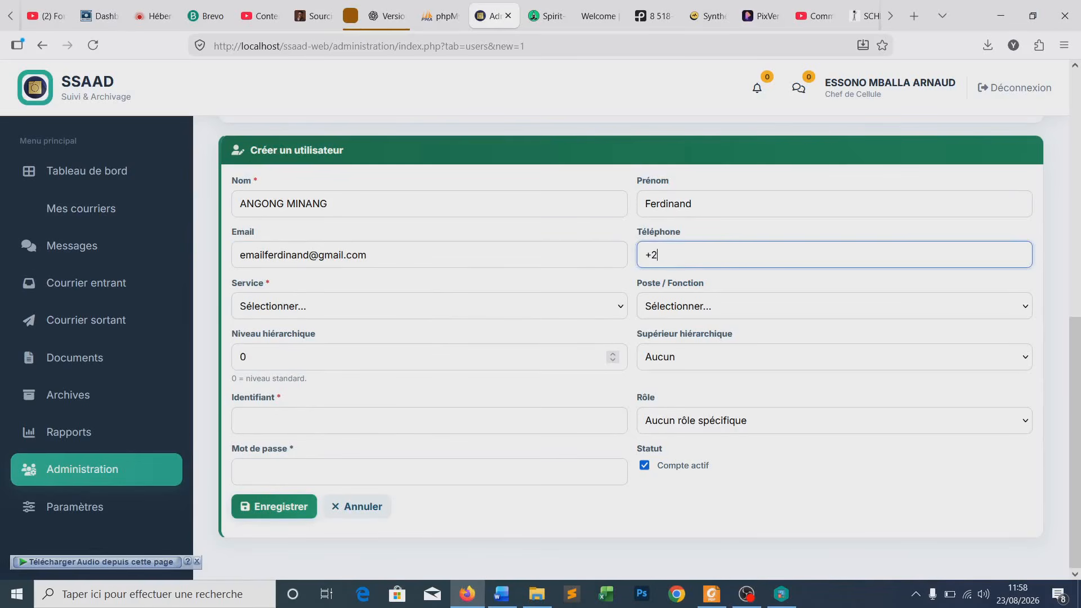
- Set service SG — SECRETARIAT GENERAL and post SG — SECRETAIRE GENERAL
click(290, 312)
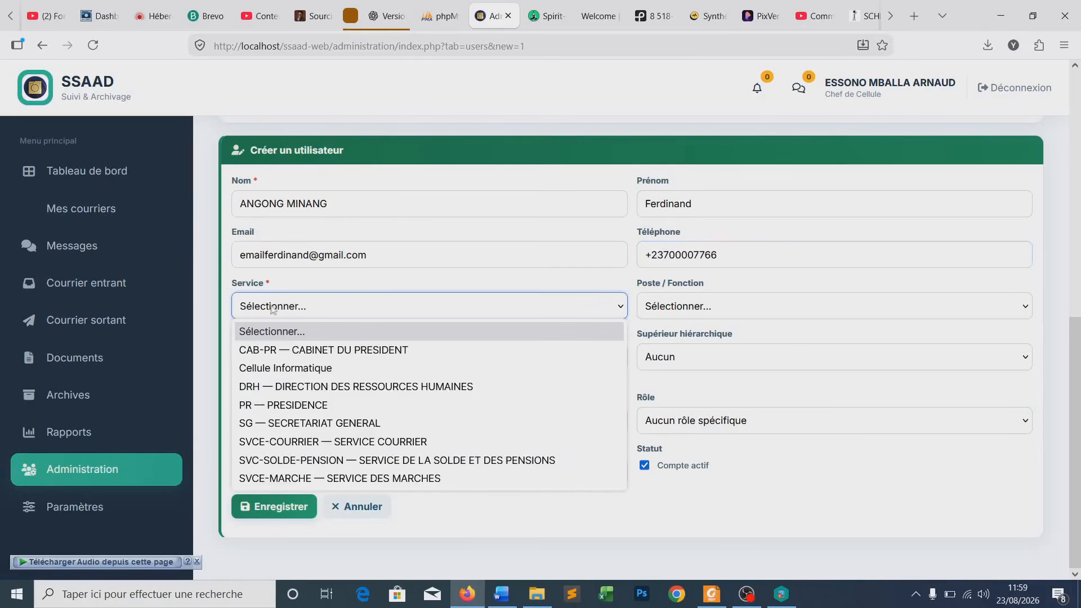
click(281, 427)
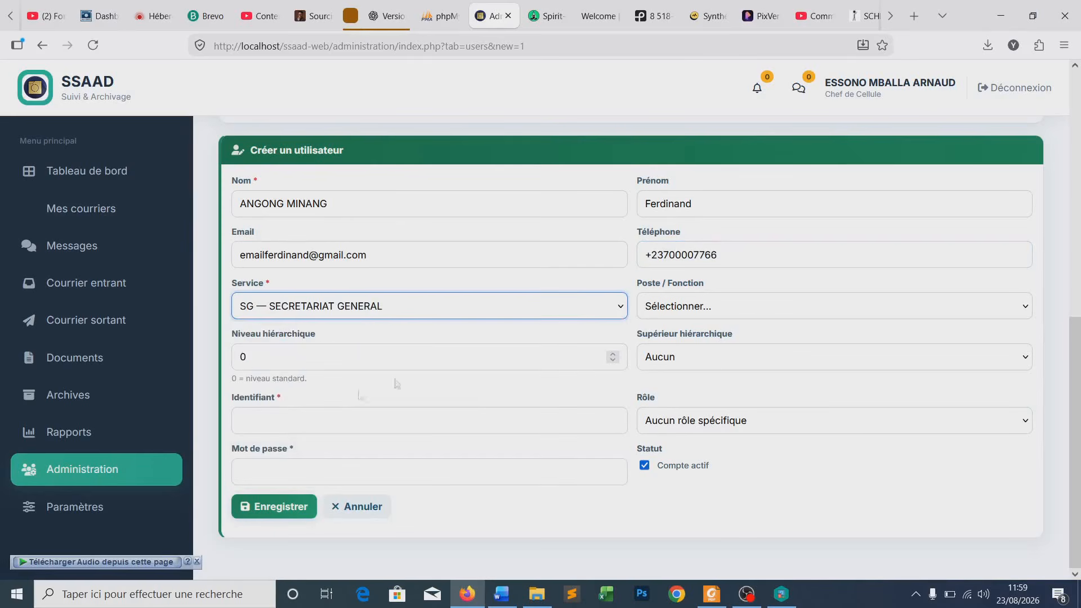
click(680, 319)
click(680, 350)
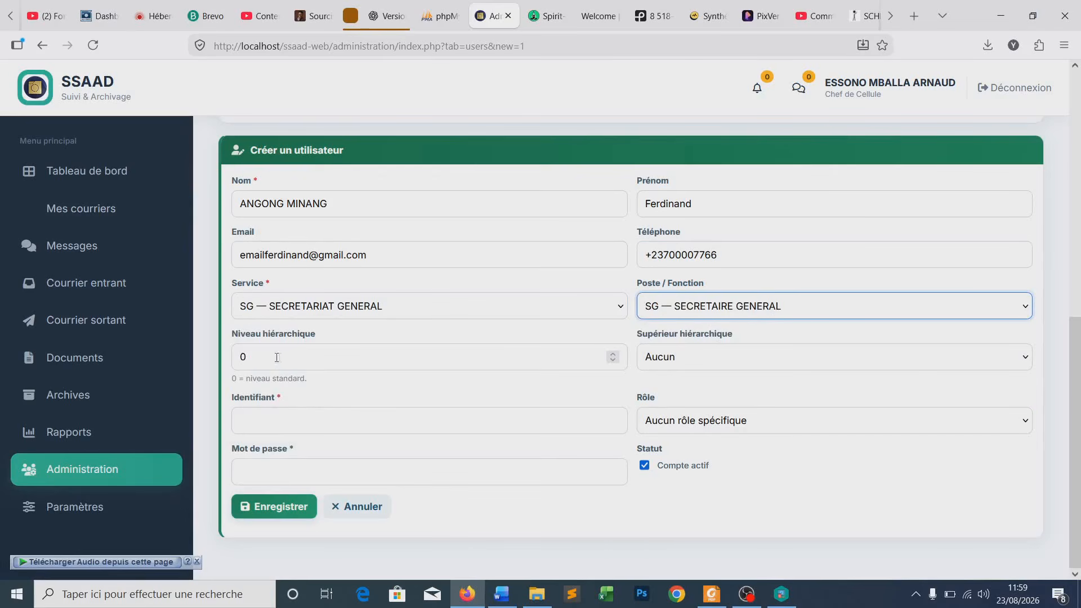
- Use the first name as login identifier and set the account password
click(258, 421)
text(Ferdinand)
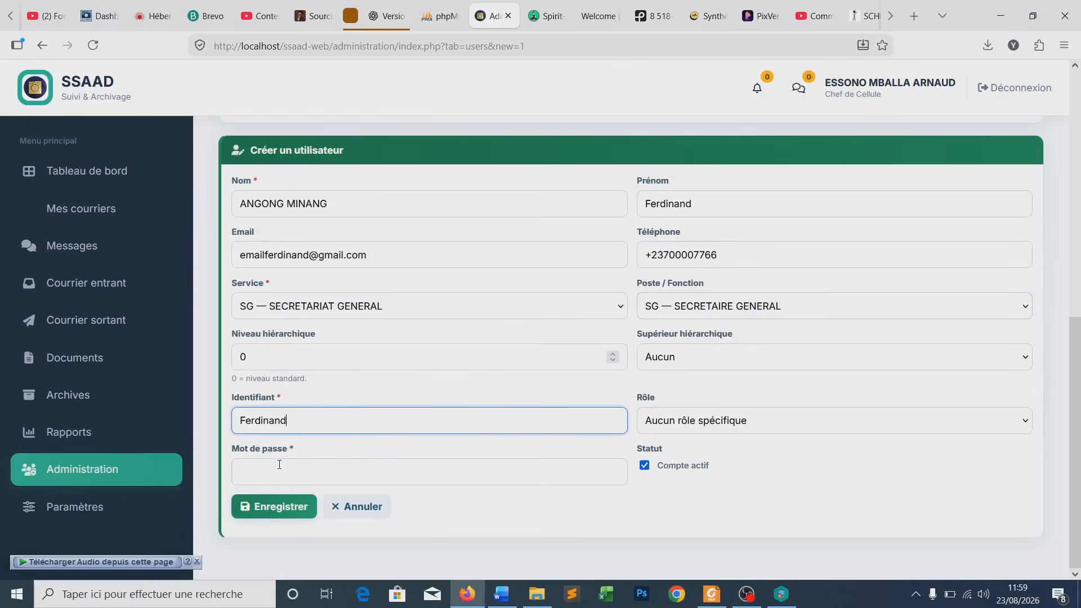
click(279, 466)
text(•)
key(Return)
text(•••••••••••)
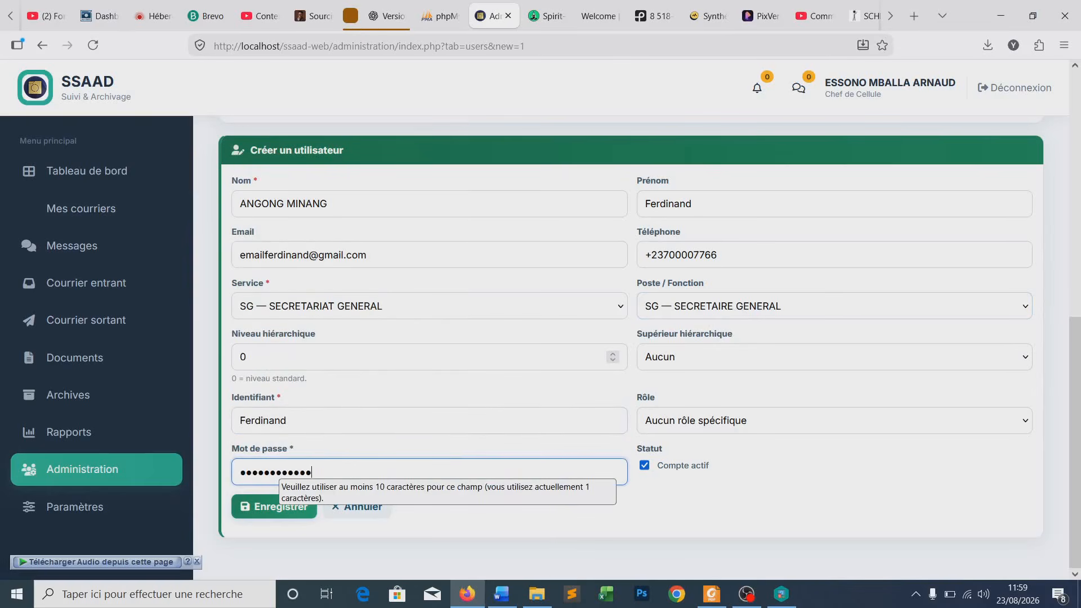
key(ctrl+a)
text(•••••••)
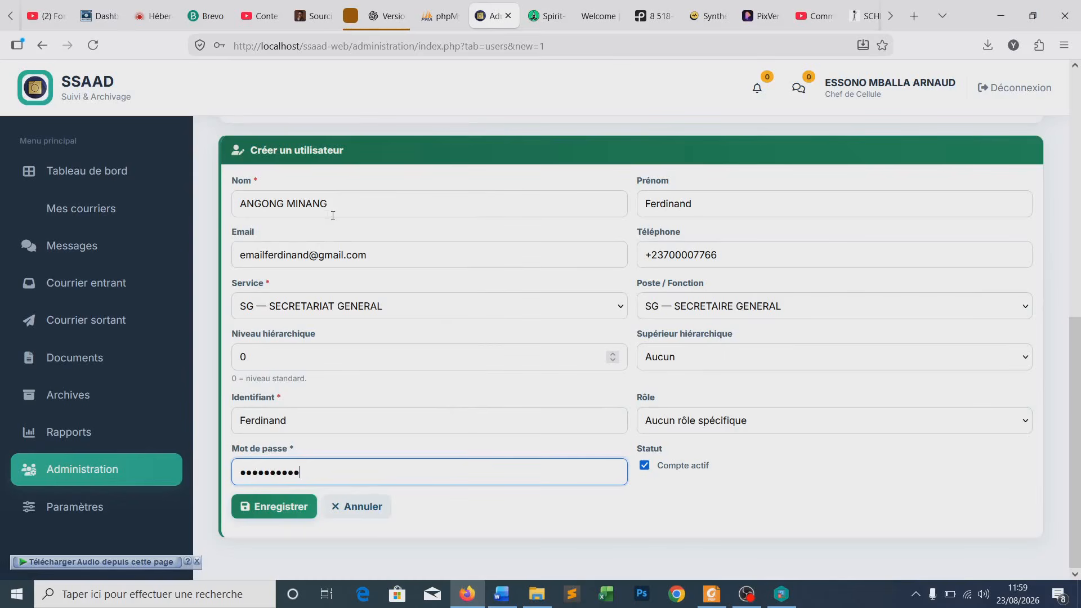
- Set the president as superior and the SECRETAIRE GENERAL role, then save, choosing Plus tard
click(685, 358)
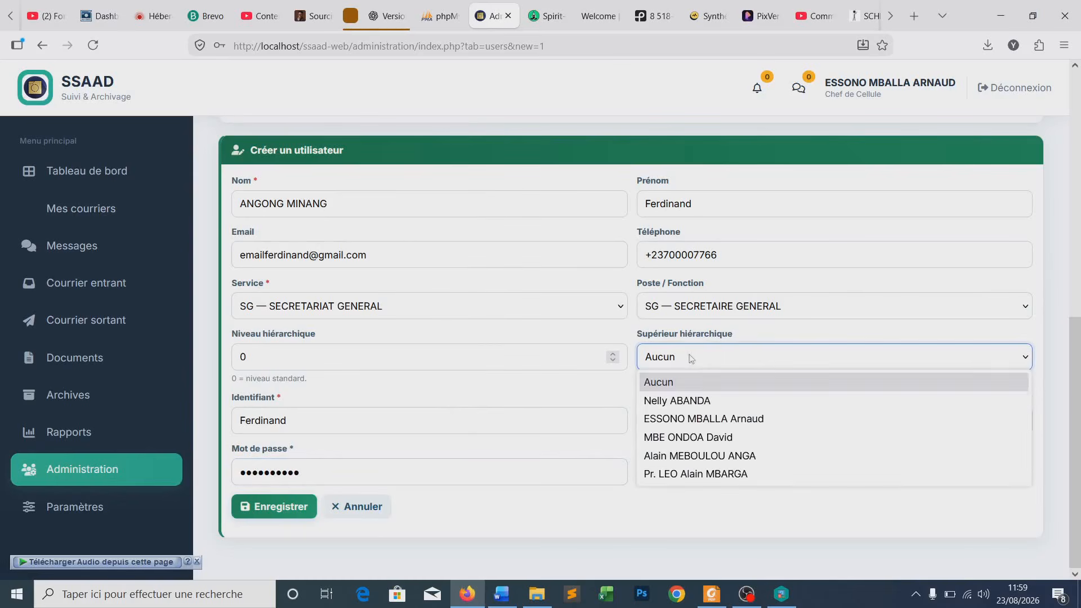
click(683, 476)
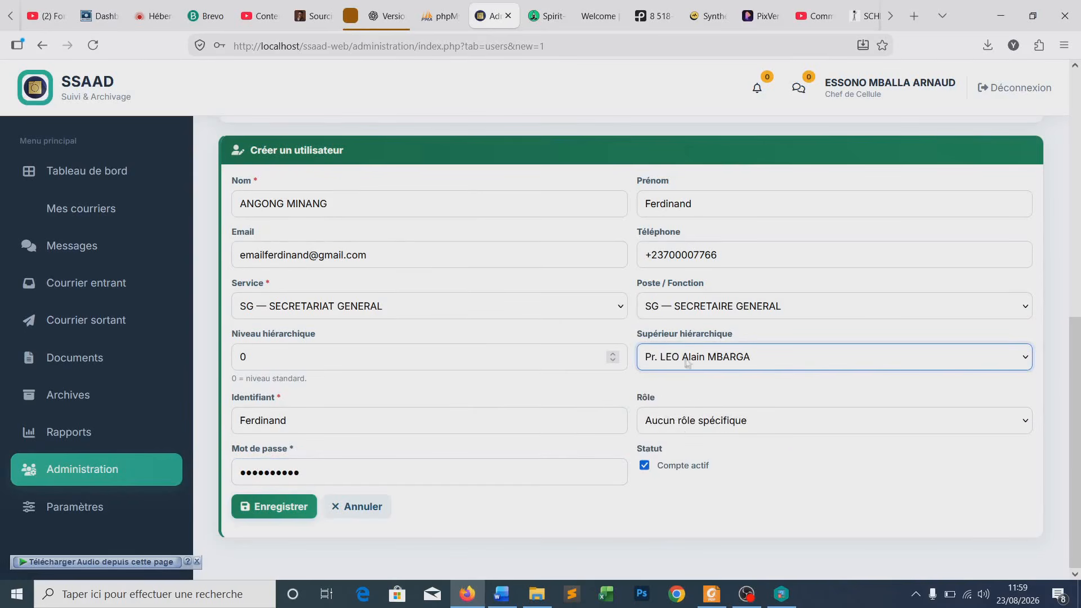
click(686, 429)
click(681, 501)
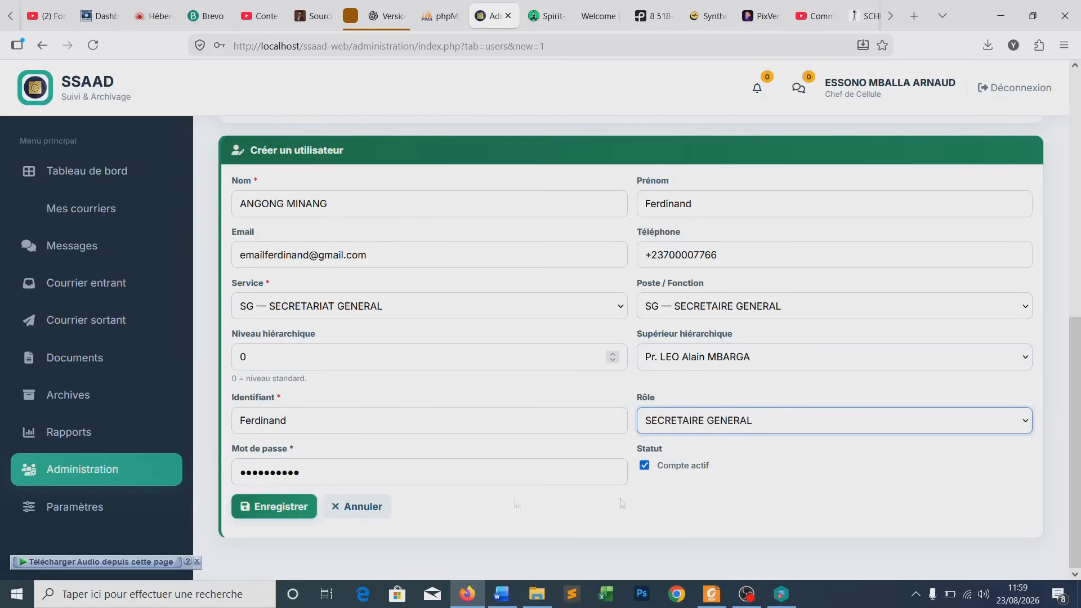
click(276, 508)
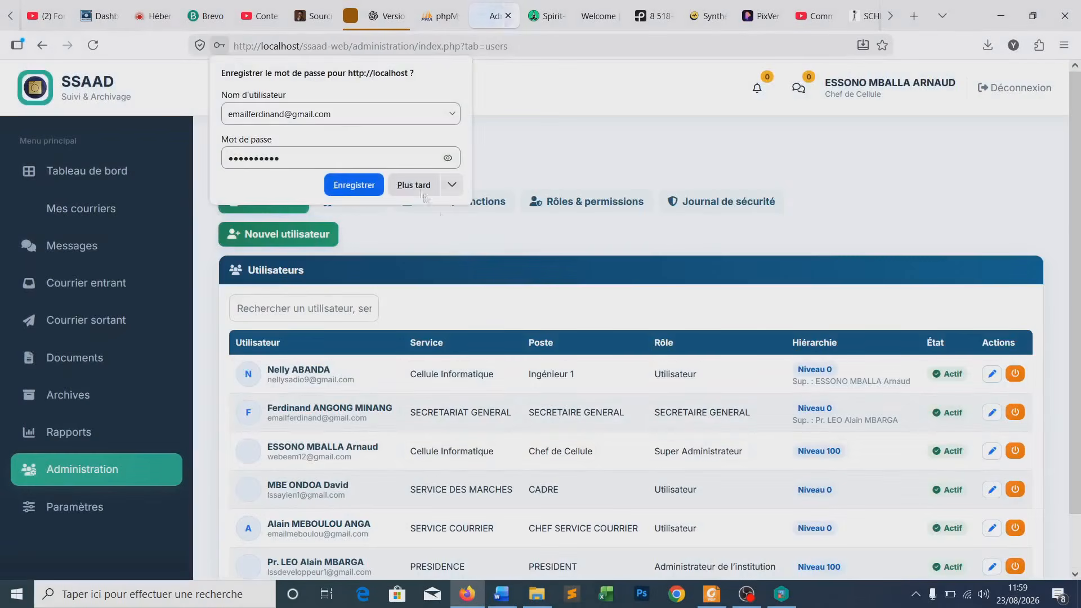
click(414, 185)
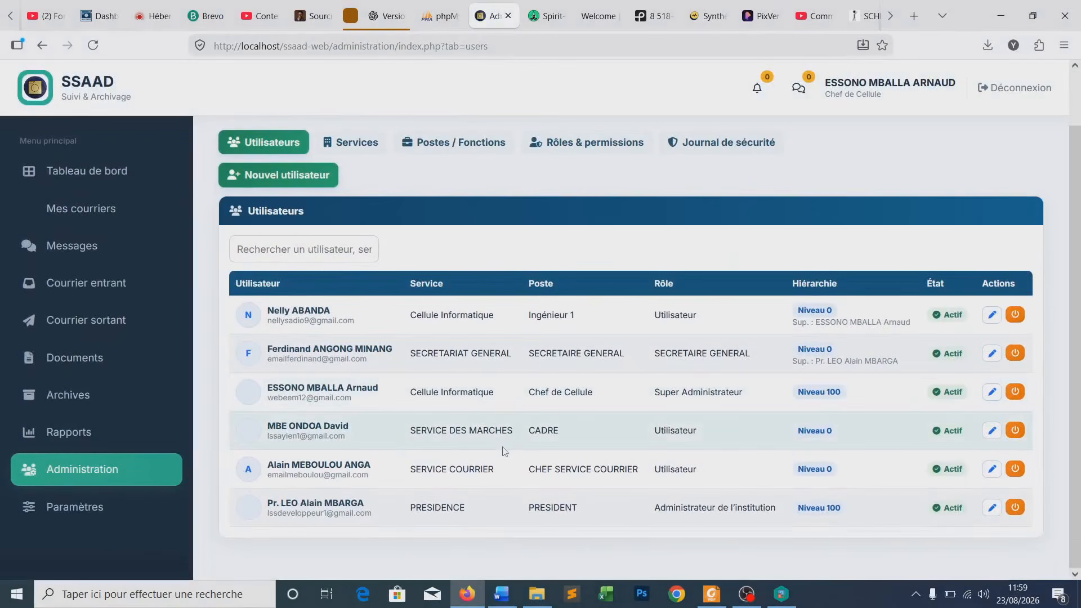
- Open a blank new-user form and enter the person's last name and first name
scroll(504, 454, up, 2)
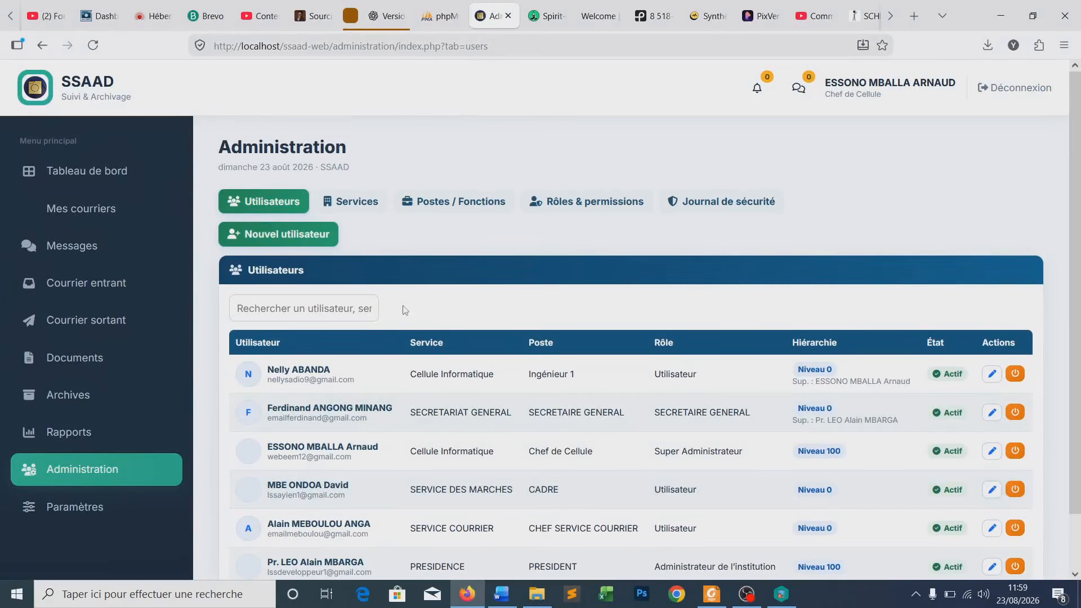
click(280, 234)
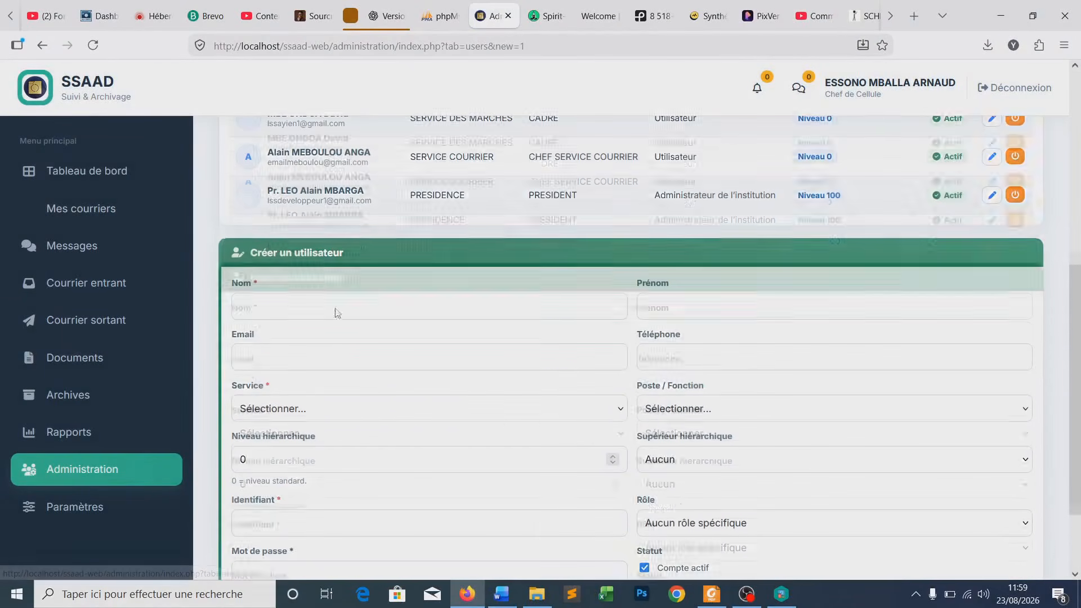
click(288, 303)
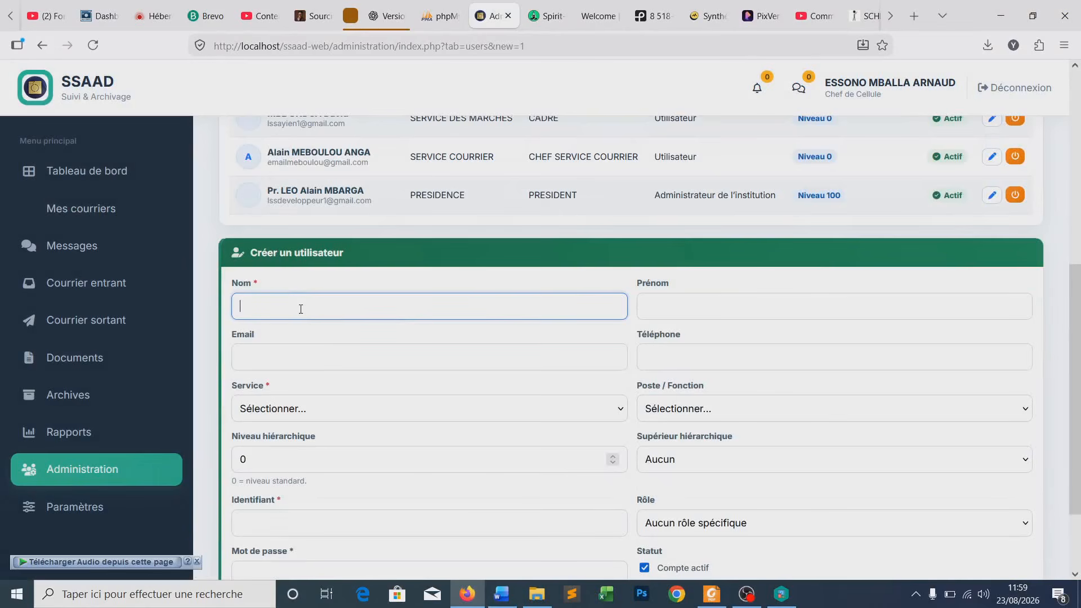
click(670, 303)
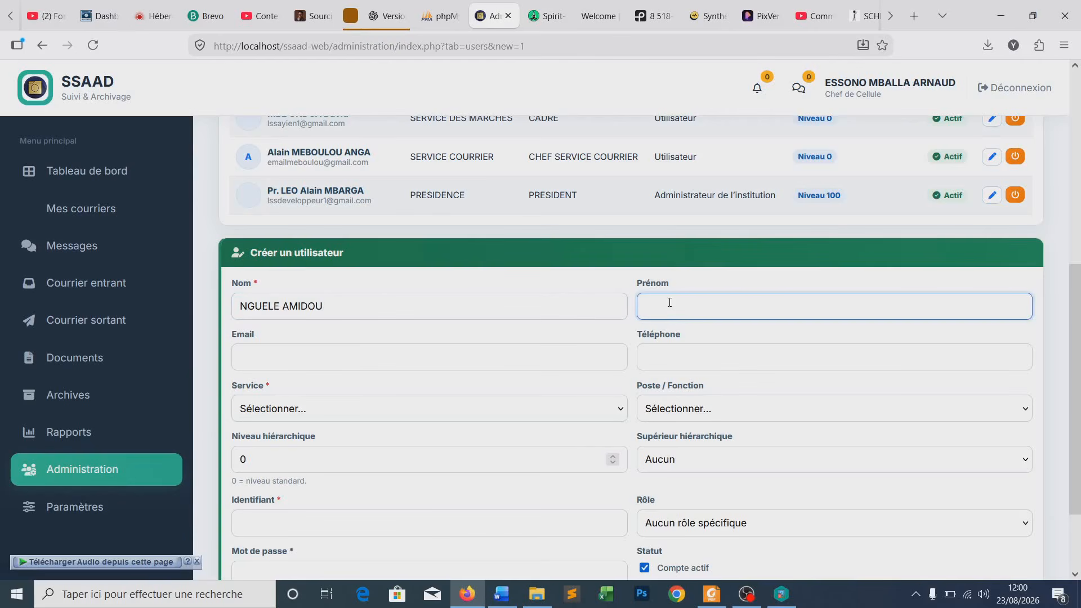
text(Blanchard)
double_click(670, 307)
- Fill in a placeholder e-mail address and the phone number
click(580, 361)
text(em)
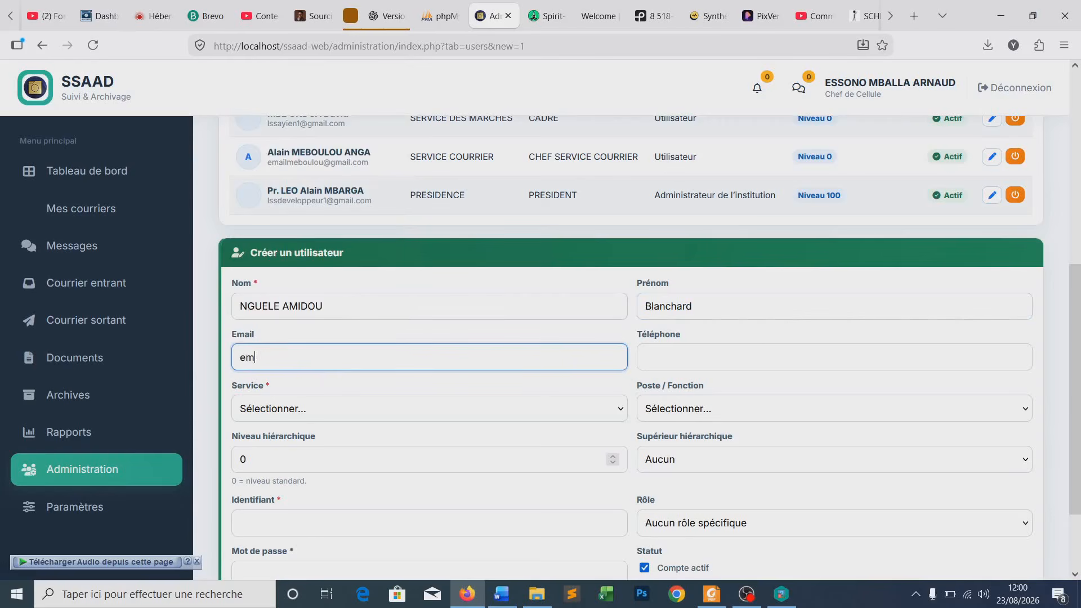
text(ail@g)
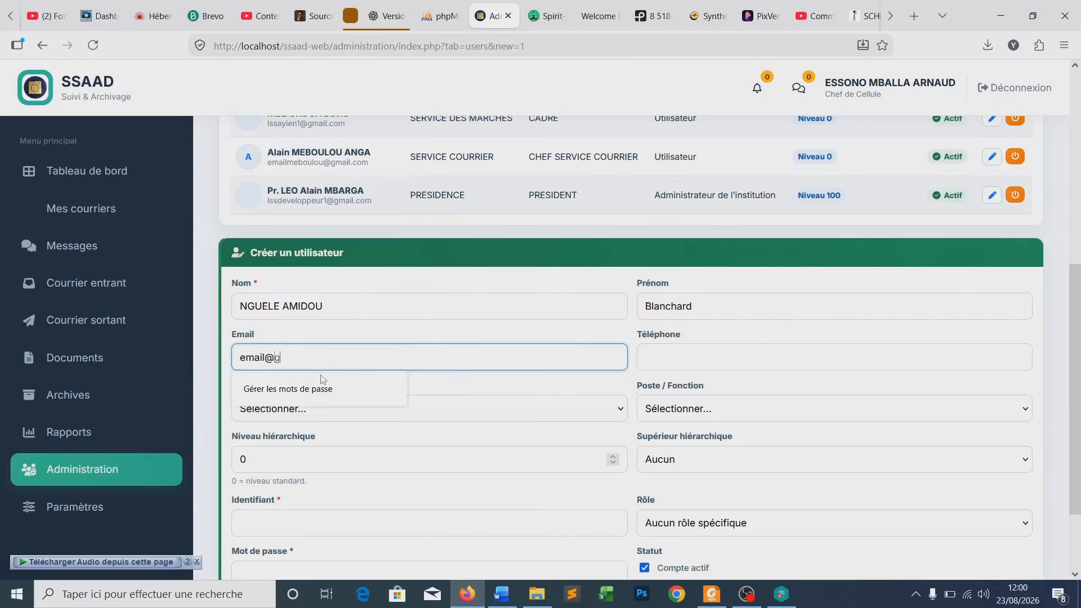
text(mail.com)
scroll(619, 281, down, 2)
click(668, 266)
text(00000)
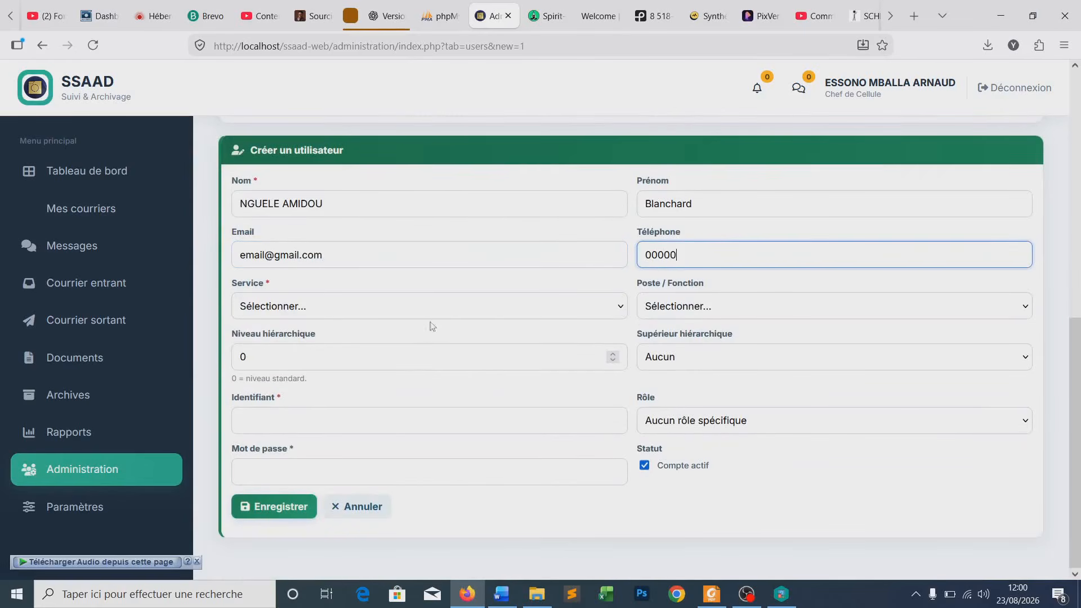
- Set DRH service and Directeur des Ressources Humaines post, paste the login, and enter a password
click(308, 309)
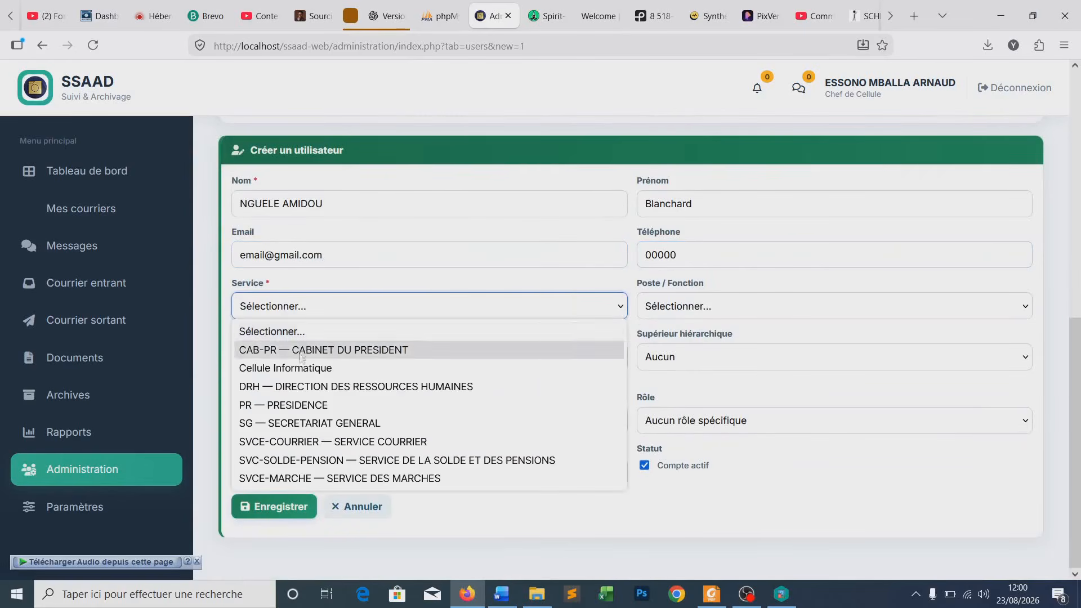
click(297, 388)
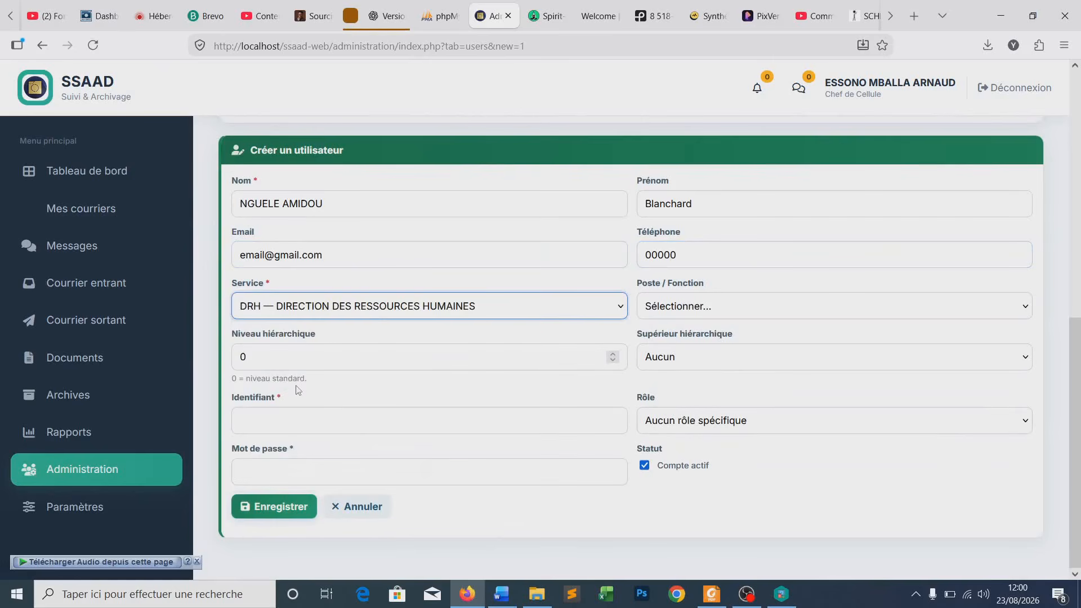
click(650, 310)
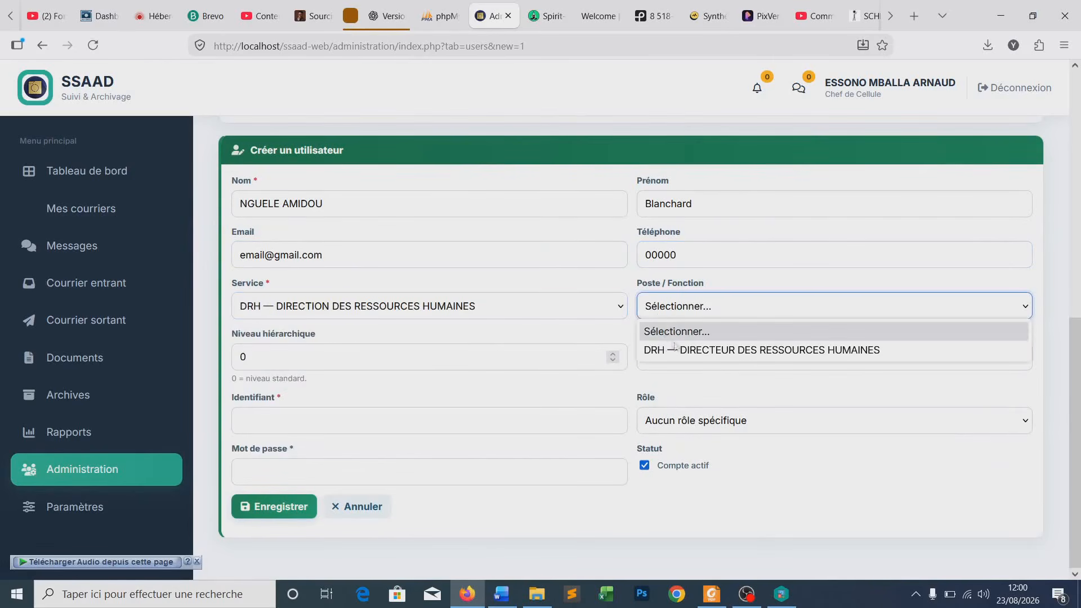
click(675, 350)
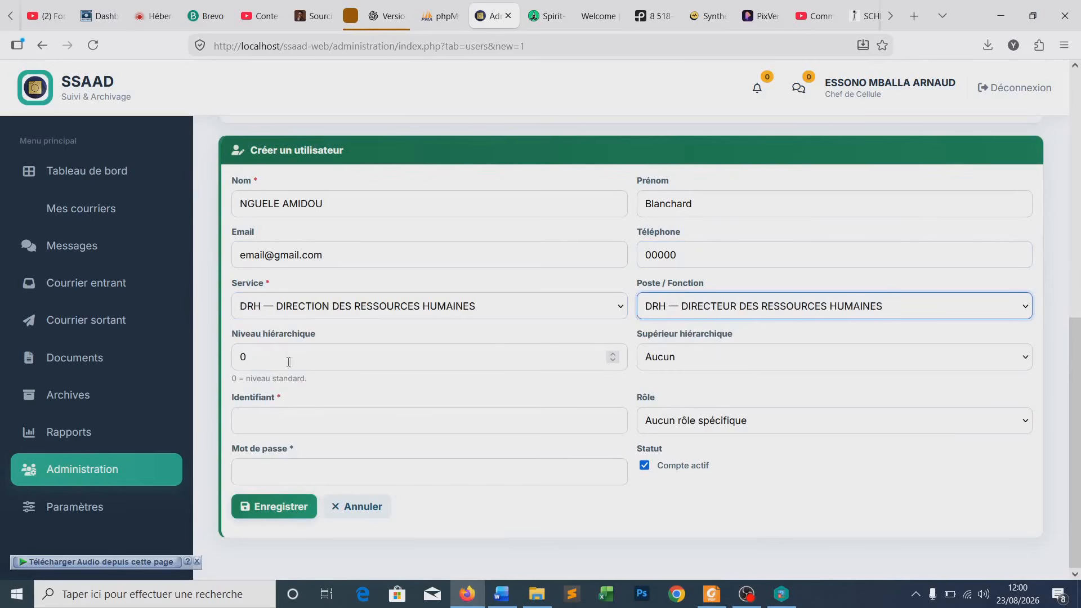
click(305, 419)
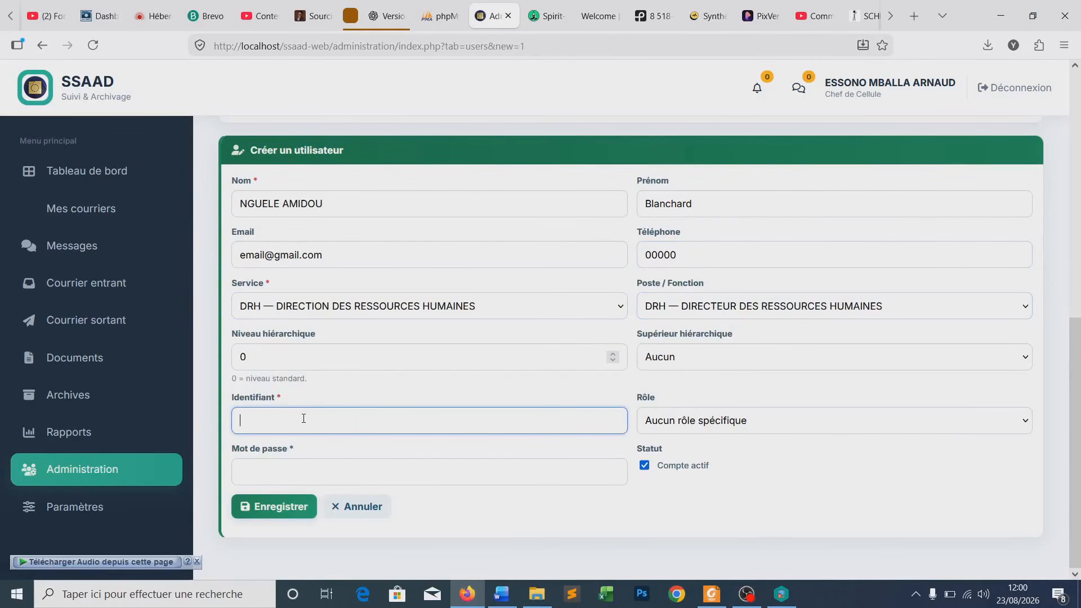
text(Blanchard)
click(307, 473)
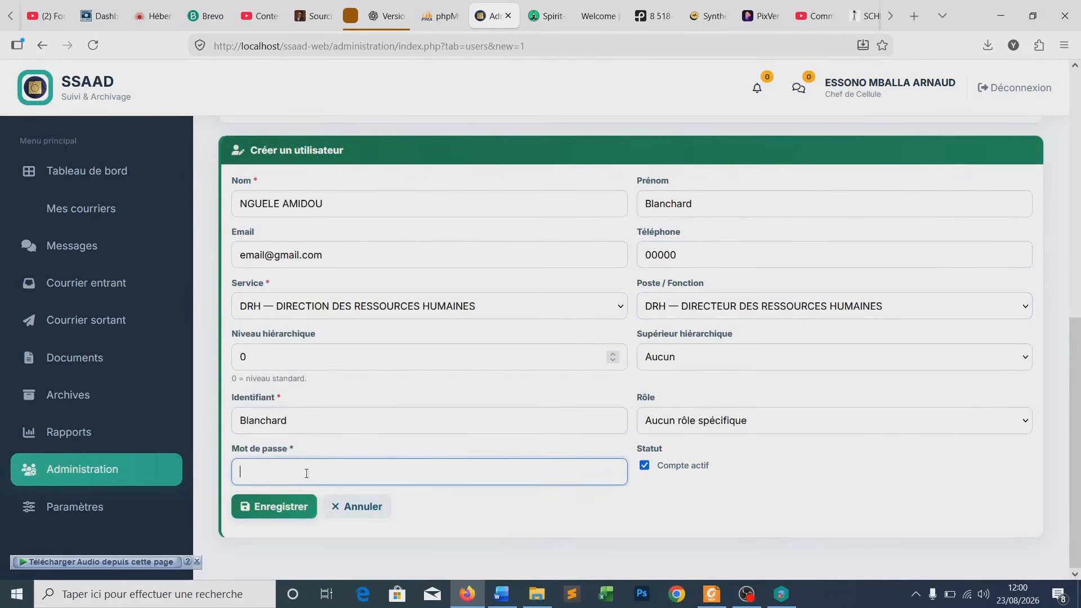
text(•)
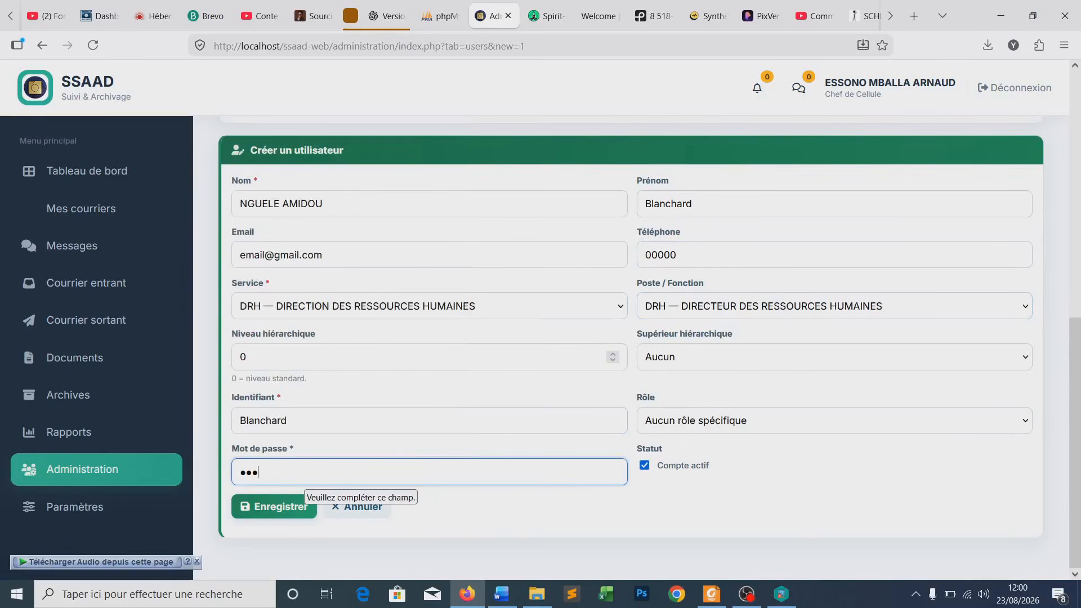
text(••••••••)
- Leave the role unset, make the Secrétariat Général user superior, then save, choosing Plus tard
click(698, 431)
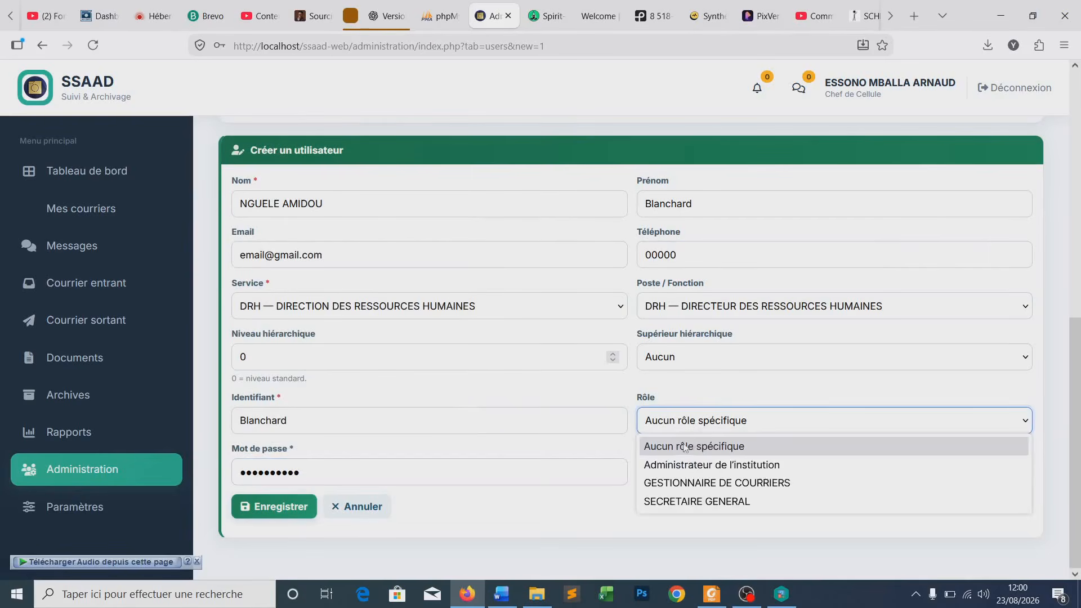
click(685, 395)
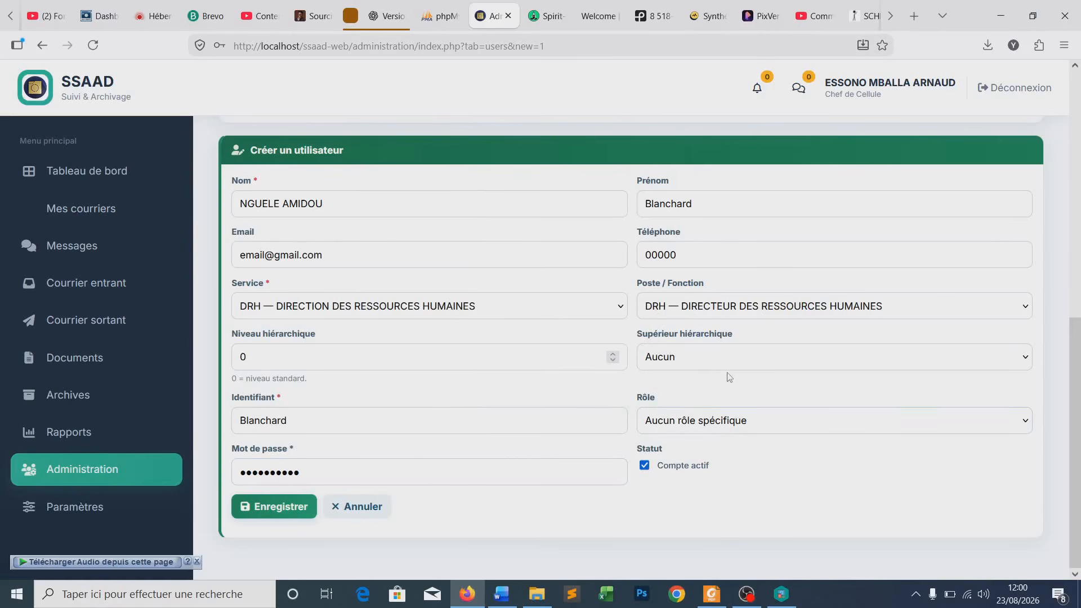
click(688, 364)
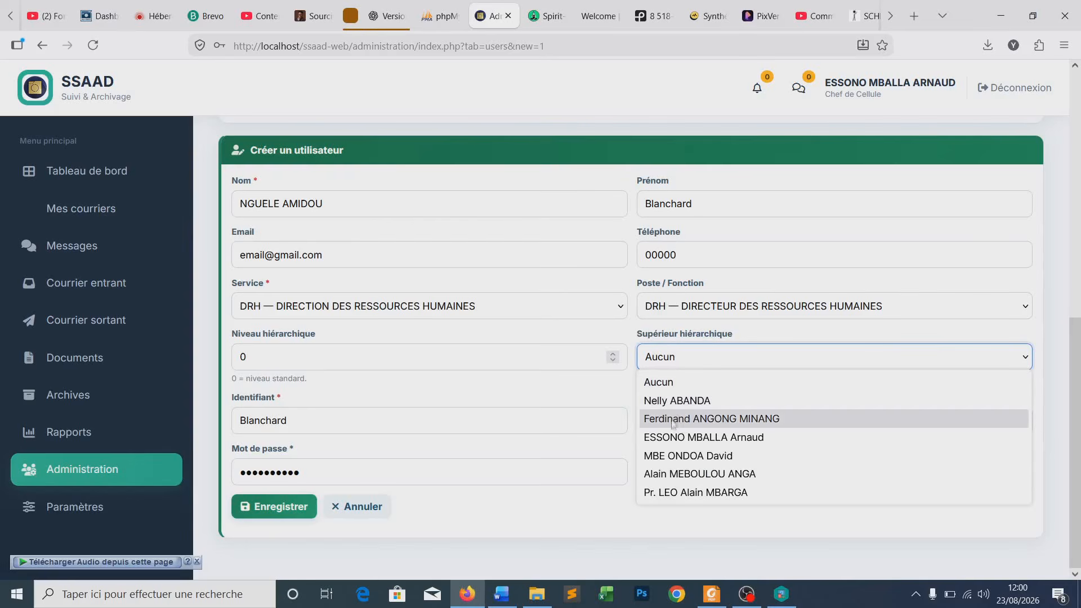
click(744, 426)
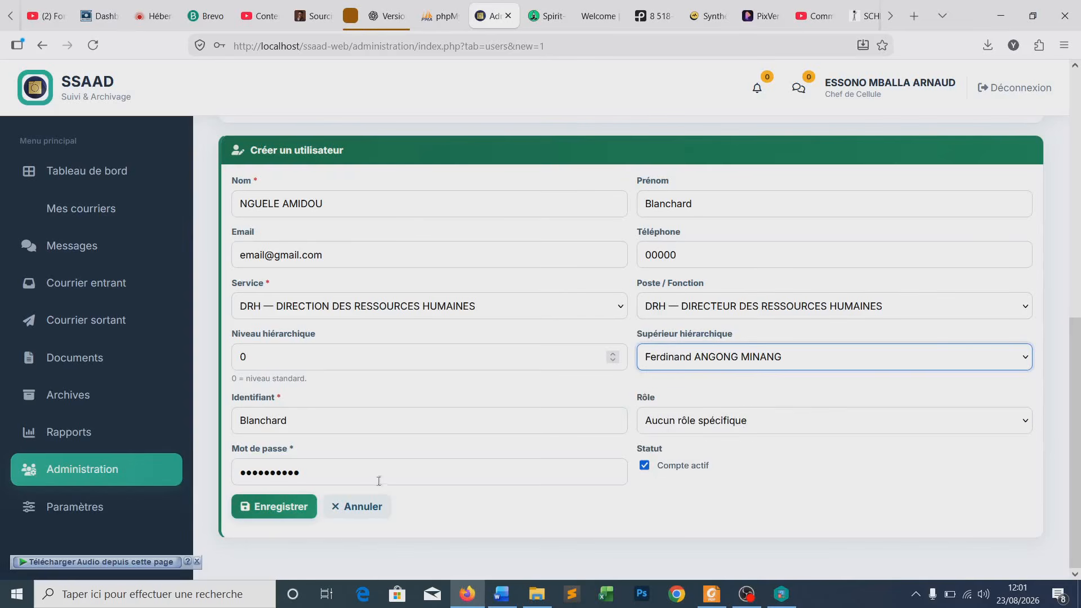
click(282, 512)
click(281, 509)
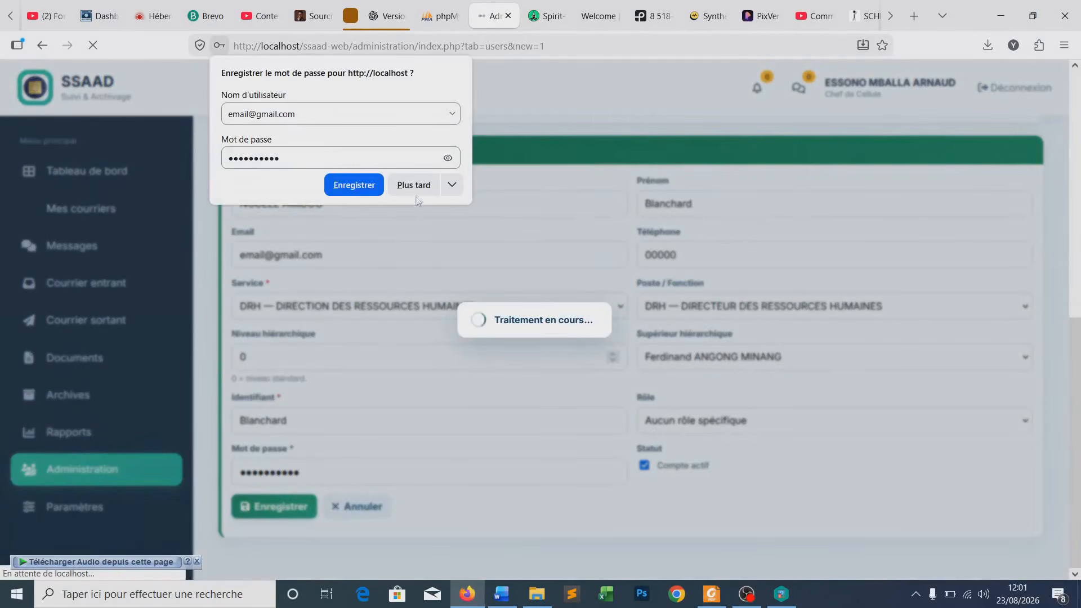
click(415, 189)
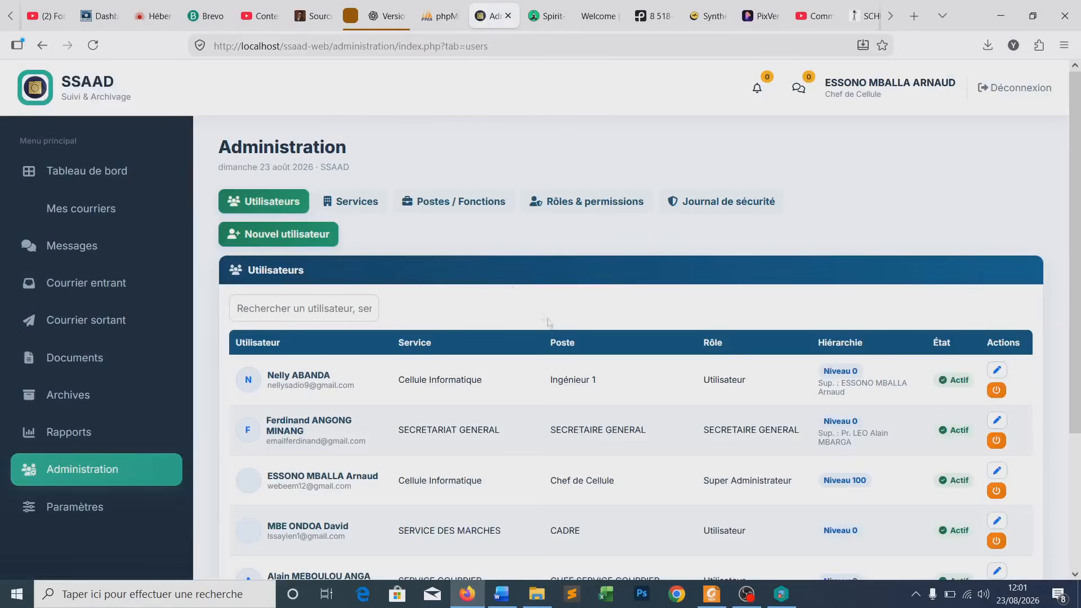
scroll(550, 324, down, 3)
scroll(534, 428, up, 3)
click(351, 210)
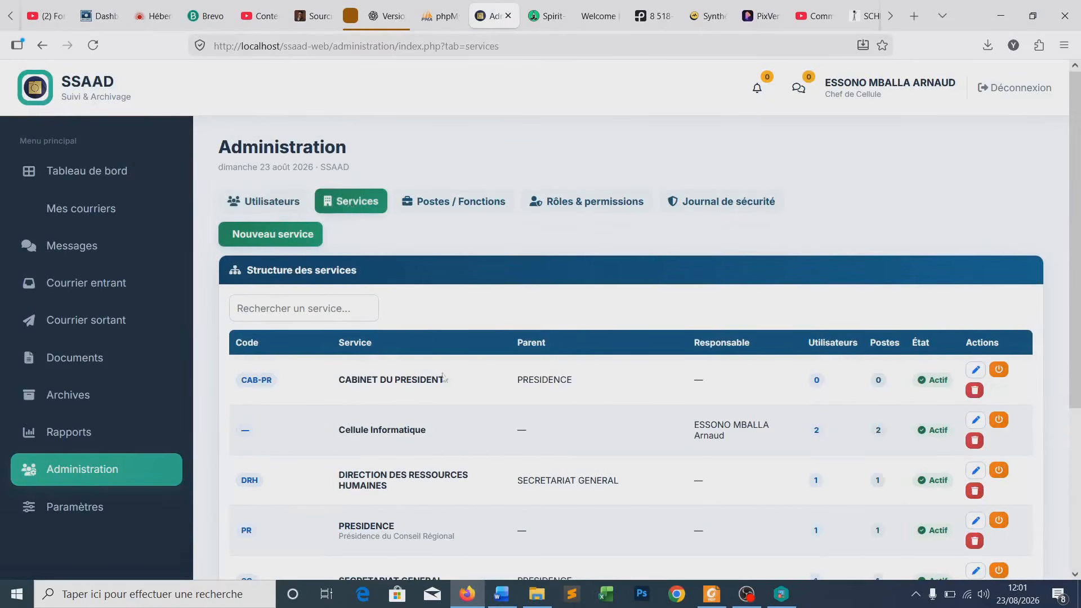
scroll(457, 425, down, 3)
scroll(457, 425, down, 2)
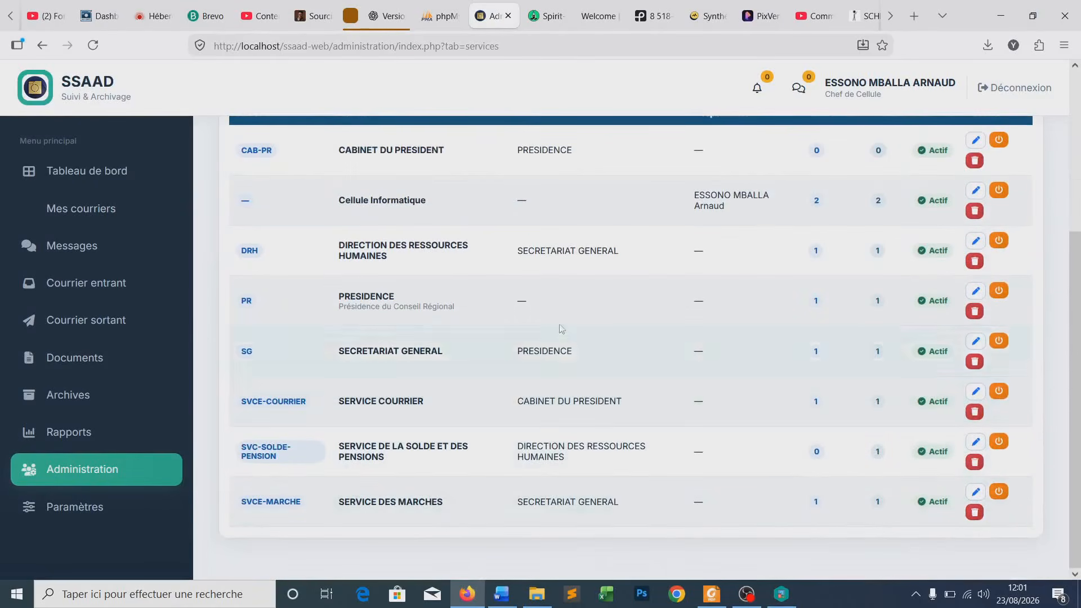
scroll(560, 331, up, 1)
scroll(494, 448, down, 1)
drag(339, 447, 386, 460)
click(391, 459)
scroll(427, 438, up, 5)
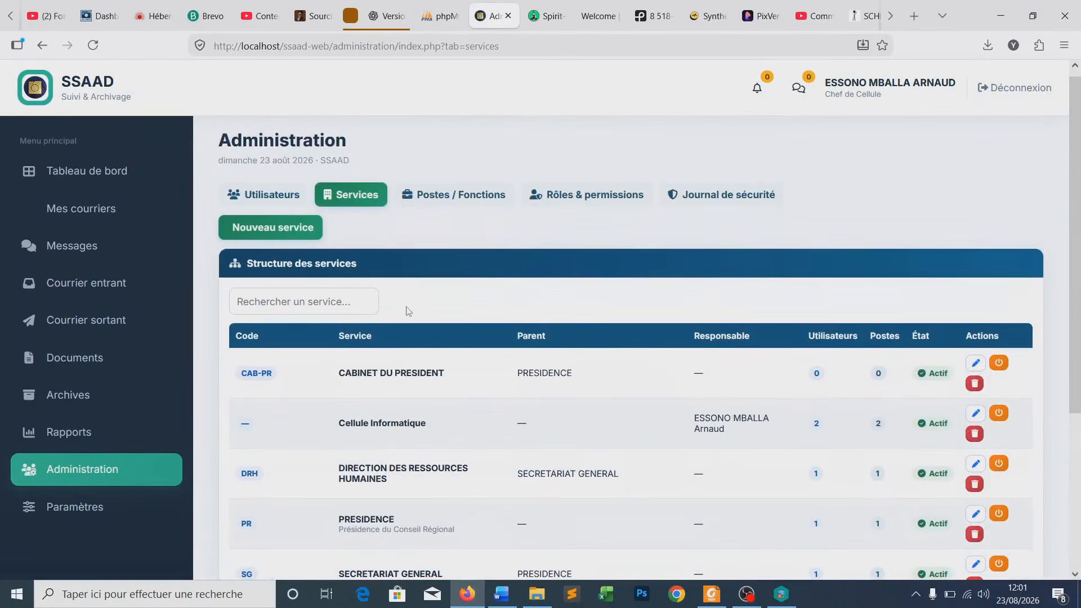
click(269, 229)
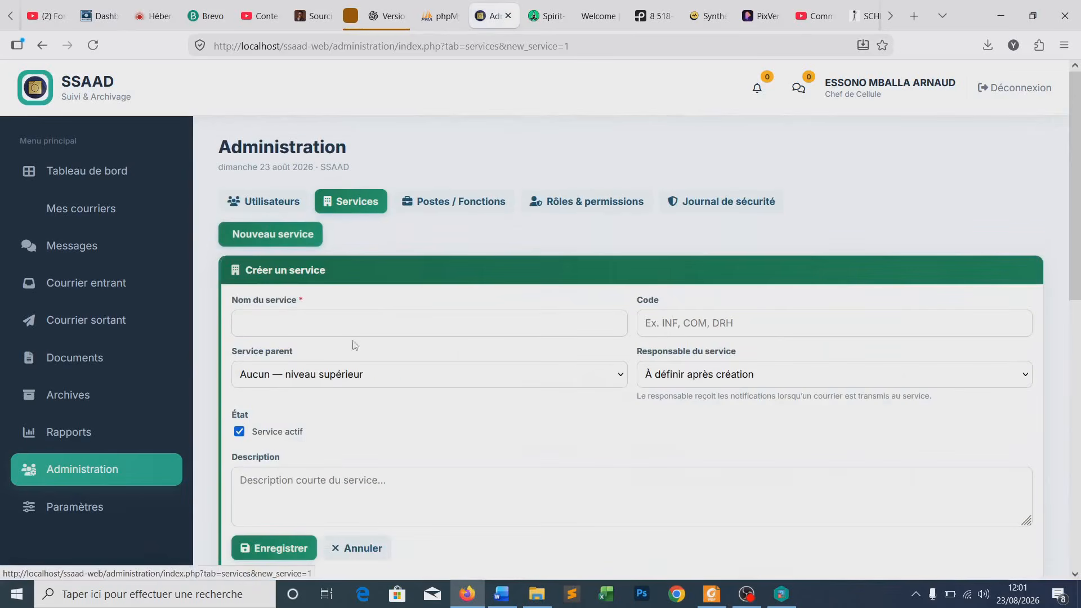
click(273, 203)
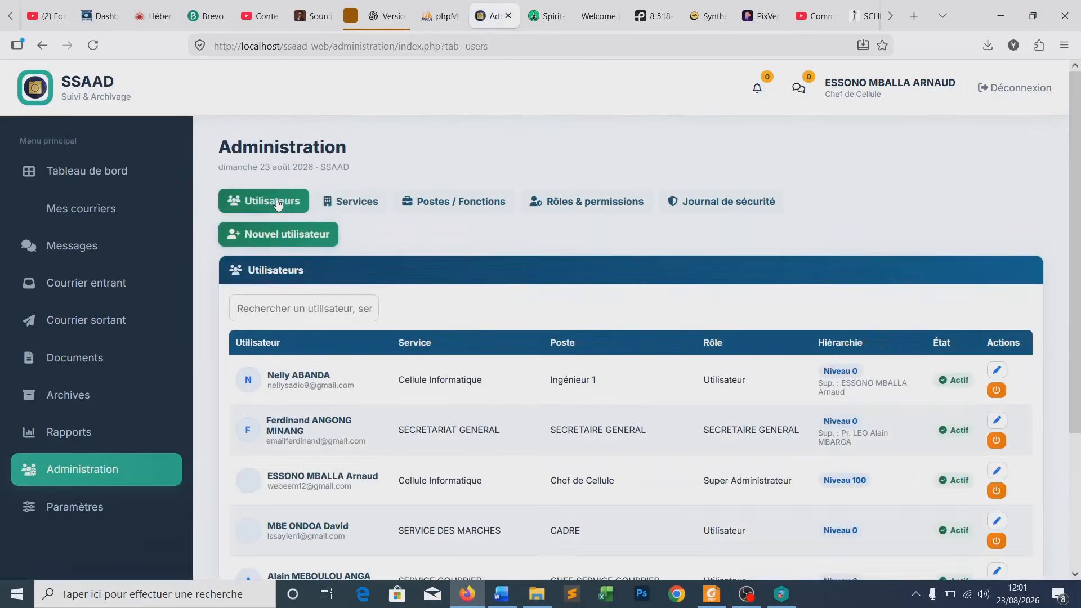
- Open a blank new-user form and enter the person's last name and first name
click(242, 234)
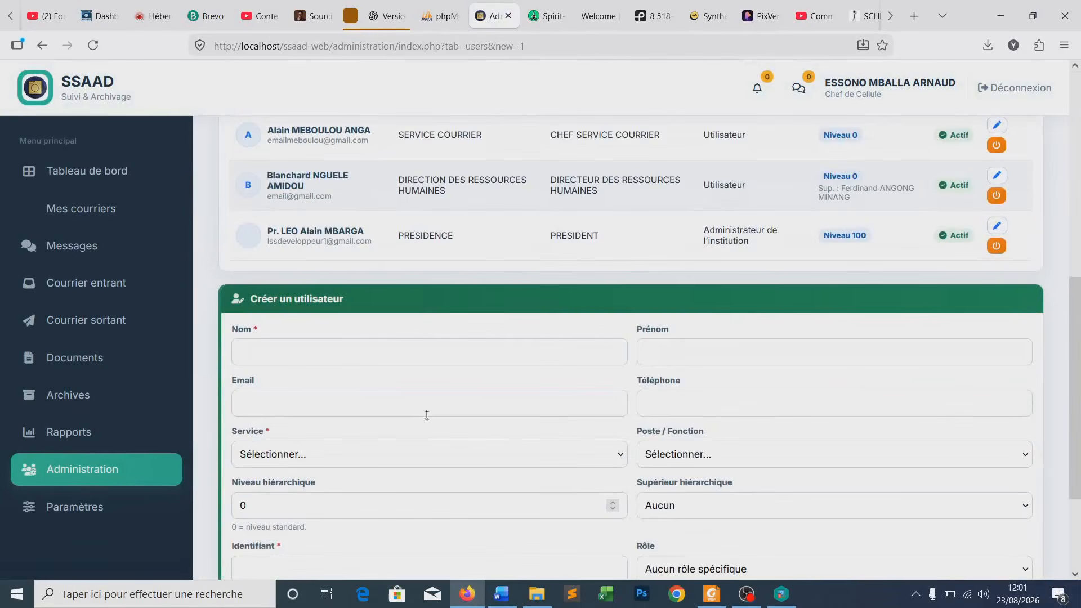
click(285, 352)
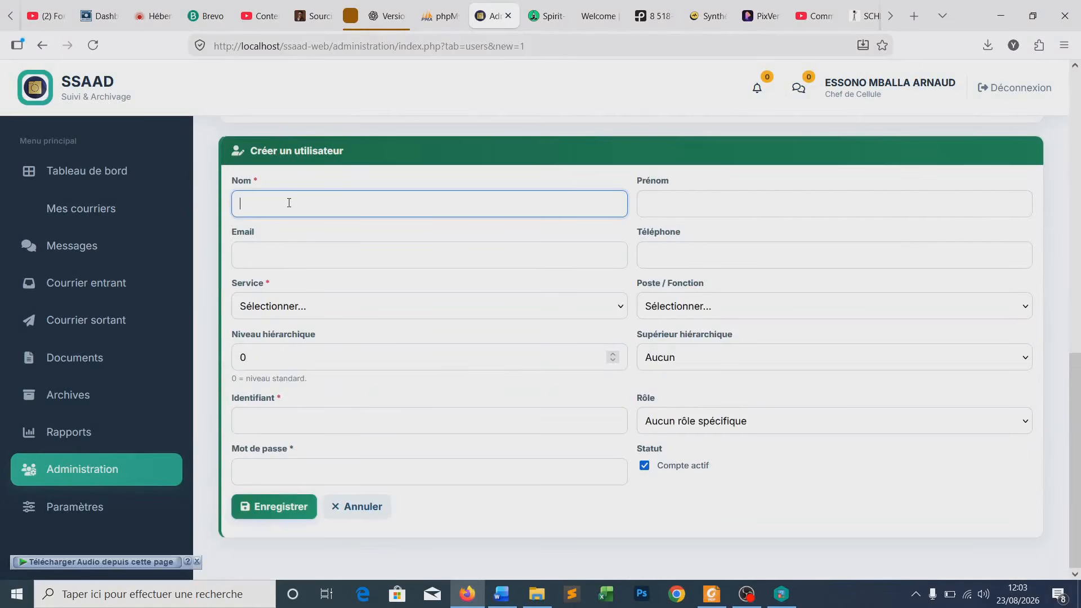
click(658, 204)
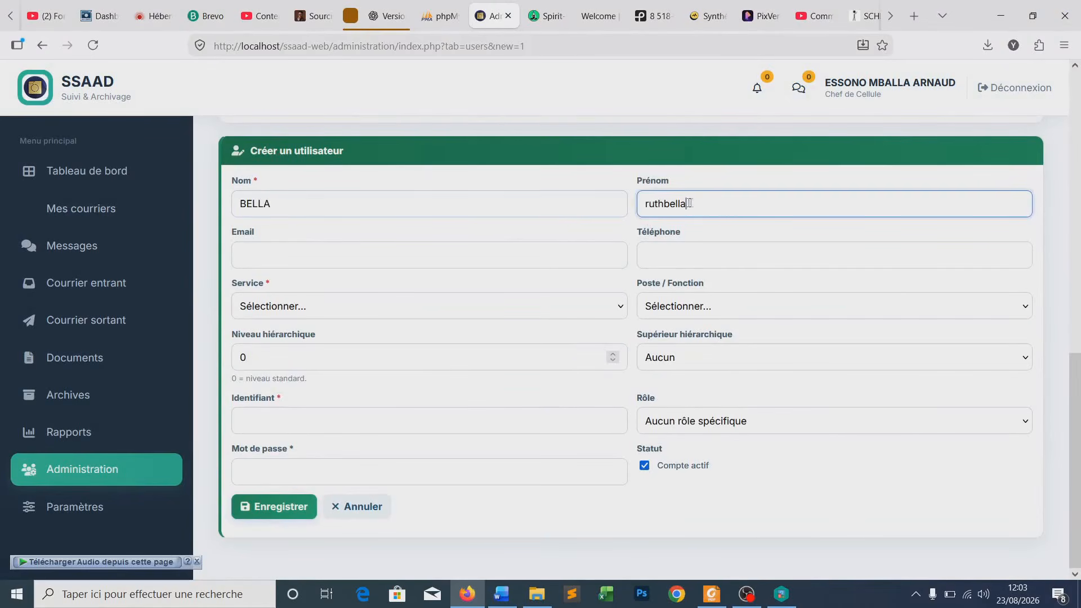
double_click(688, 203)
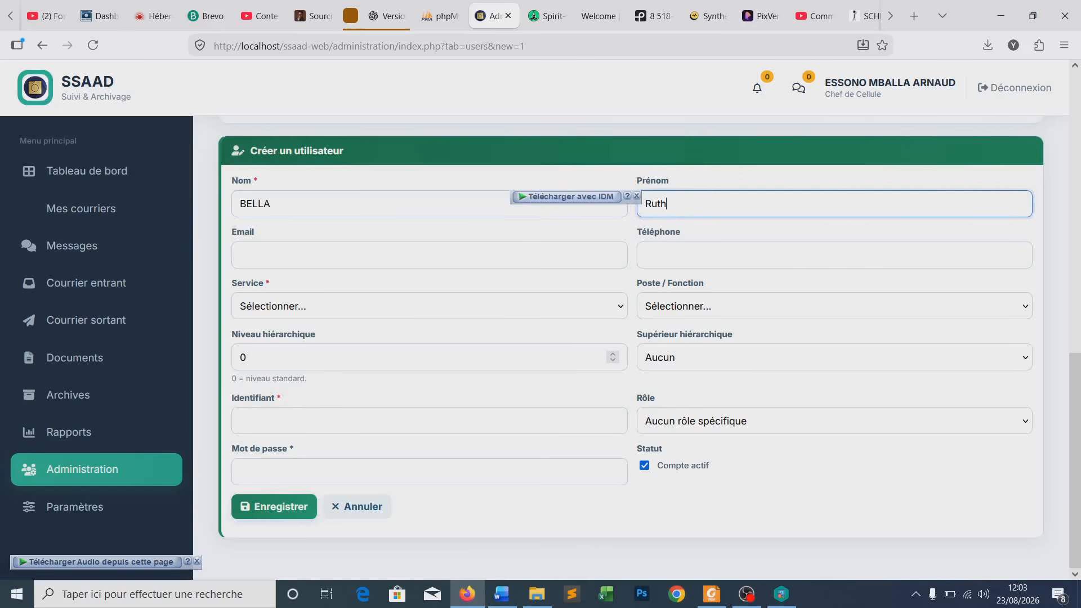
- Fill in the user's e-mail address and a placeholder phone number
click(381, 262)
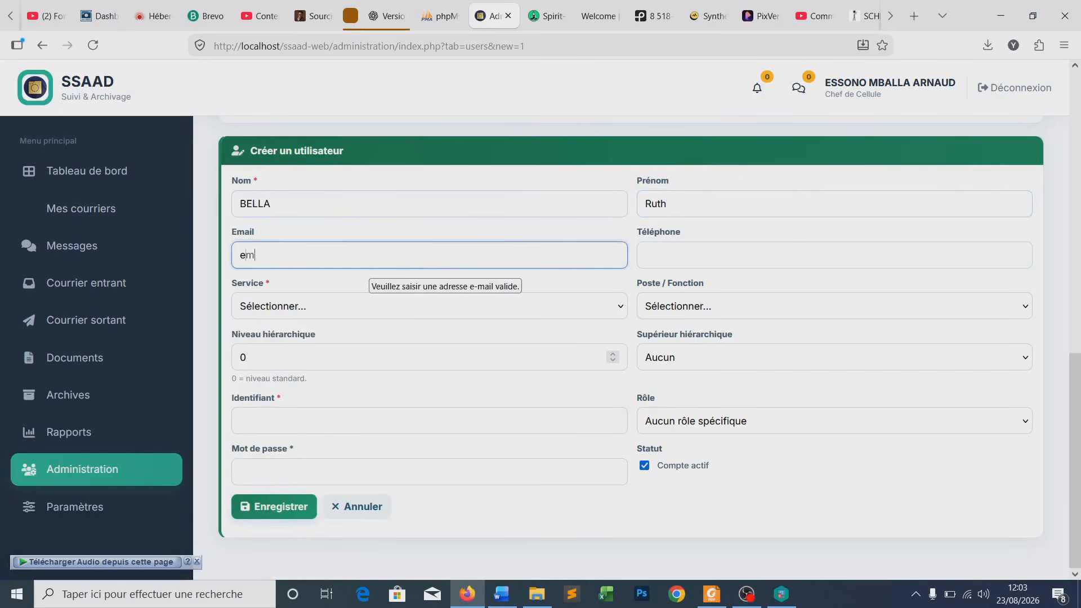
click(673, 259)
text(0000)
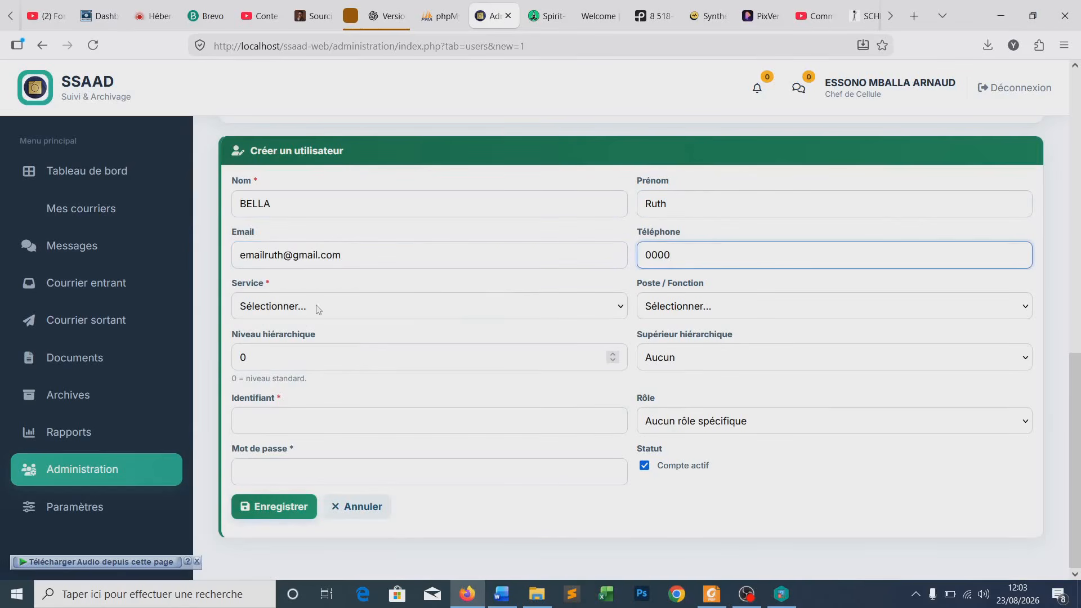
- Assign the SVC-SOLDE-PENSION service with the CC-SOLDE-PENSIONS position
click(317, 306)
click(335, 460)
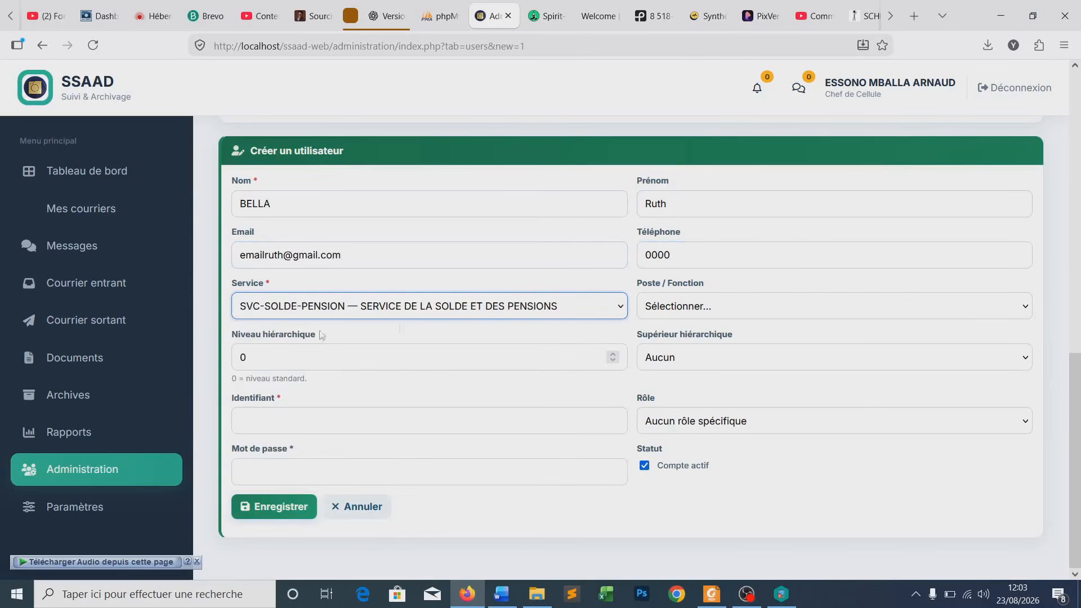
click(683, 310)
click(708, 350)
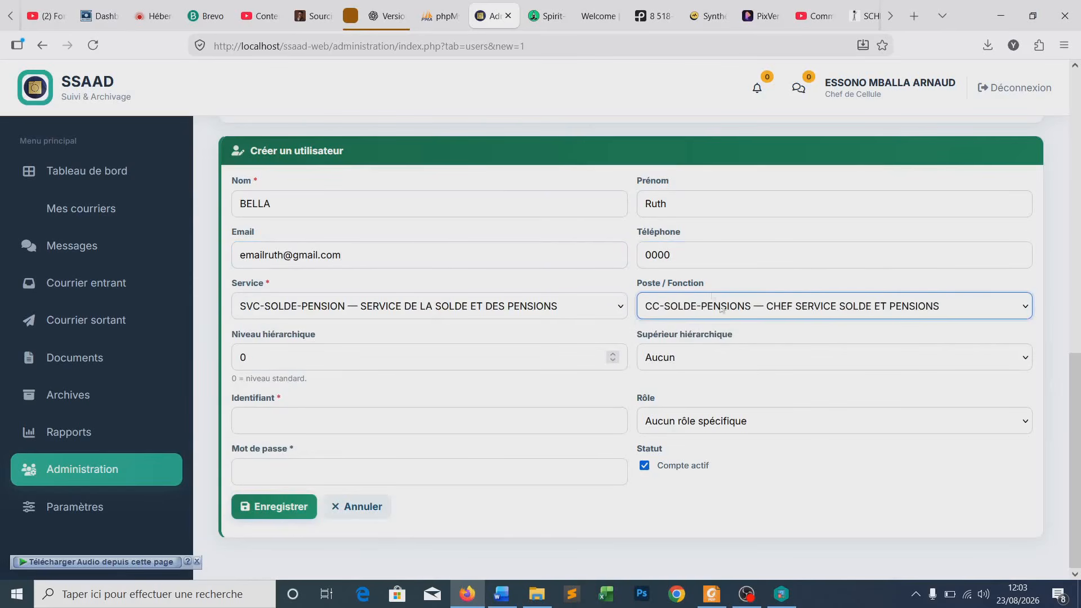
- Enter the login identifier and password, choose the hierarchical superior, and save the account
click(290, 416)
click(282, 478)
text(123456)
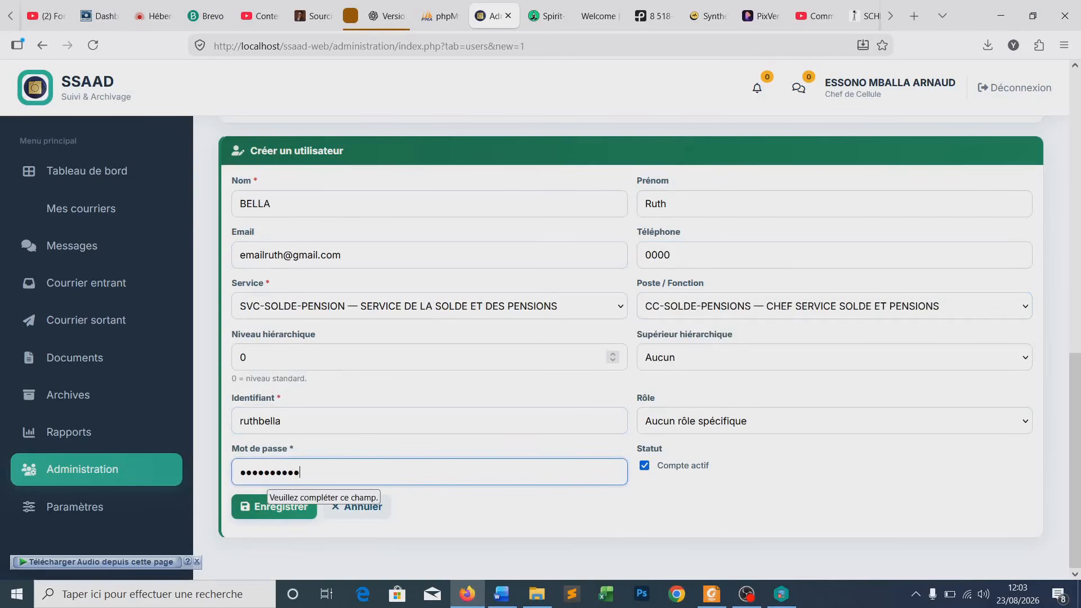
click(677, 343)
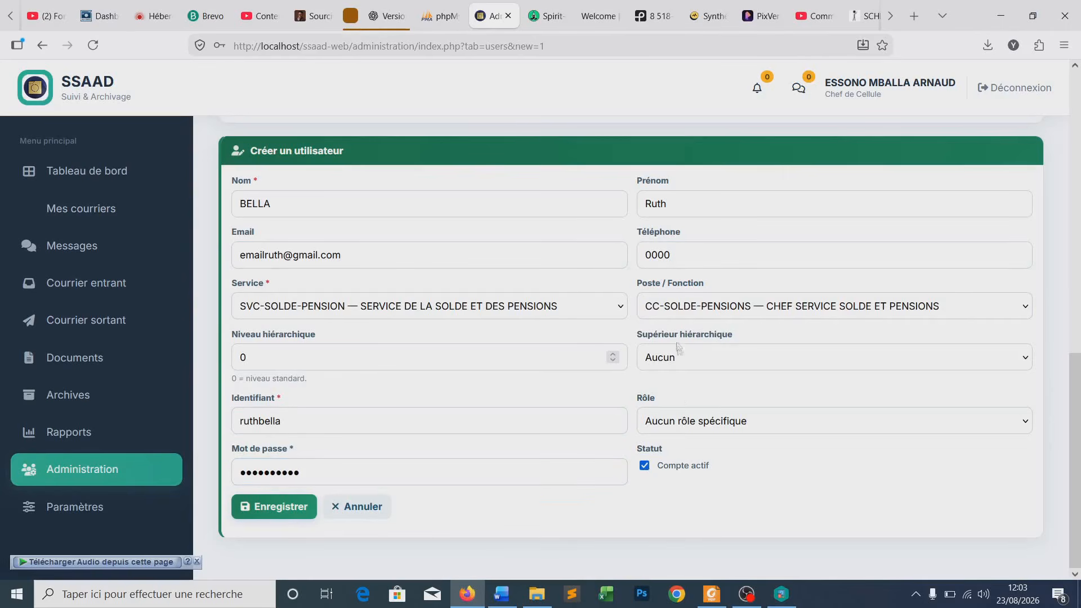
click(679, 357)
click(696, 497)
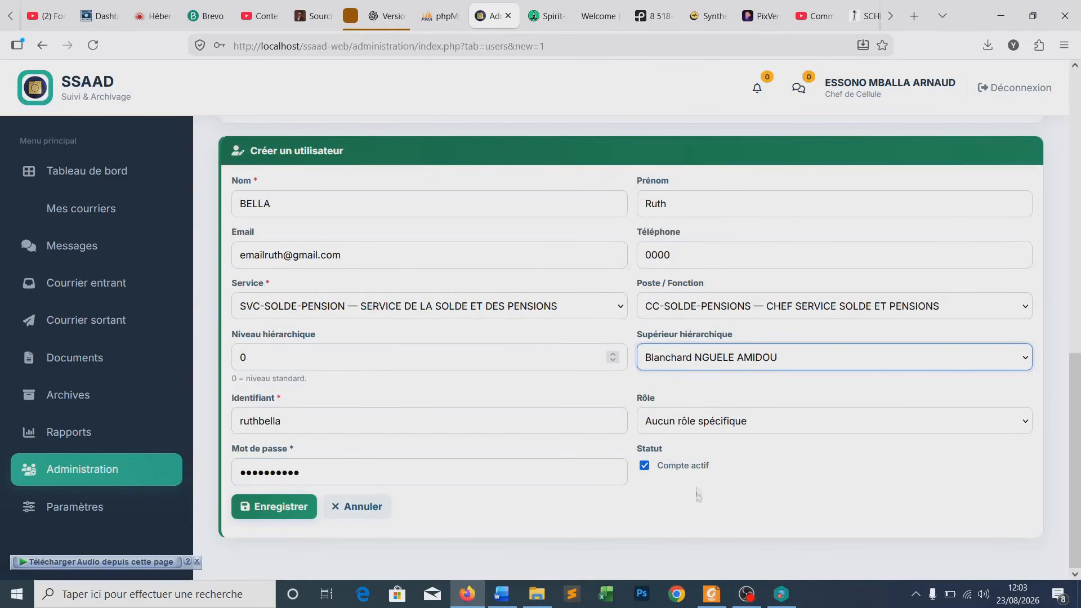
click(259, 507)
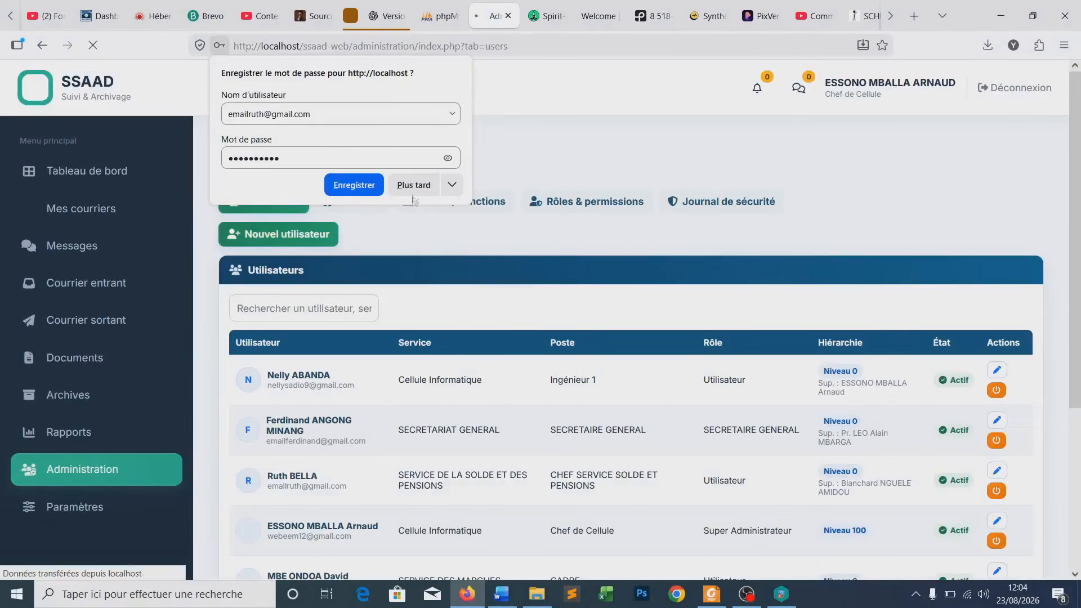
- Decline Firefox's offer to save the password and scroll through the Utilisateurs list
click(414, 184)
scroll(408, 294, down, 3)
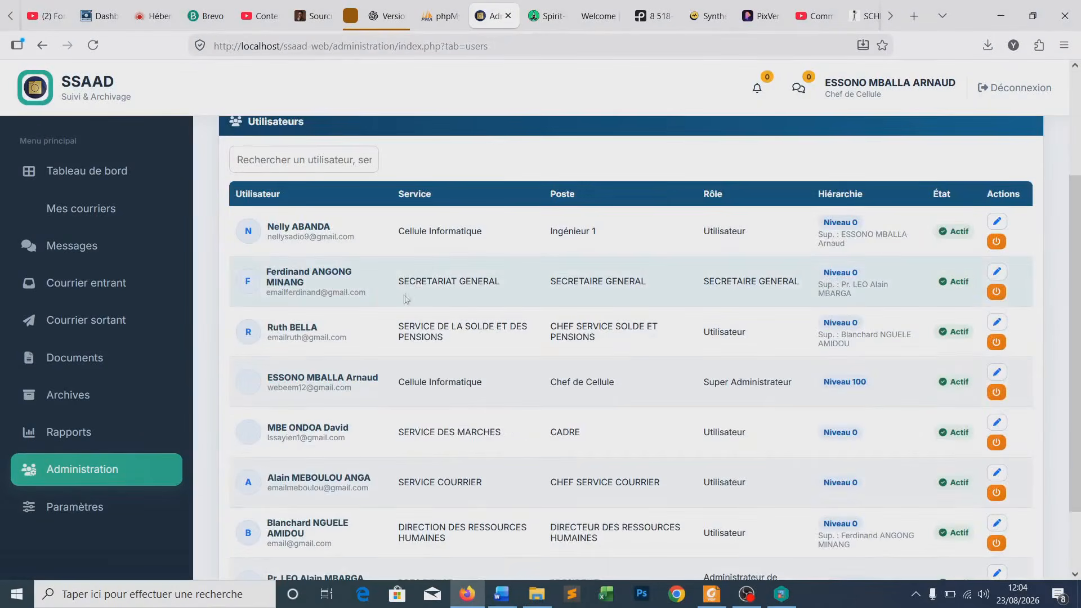
scroll(409, 294, up, 3)
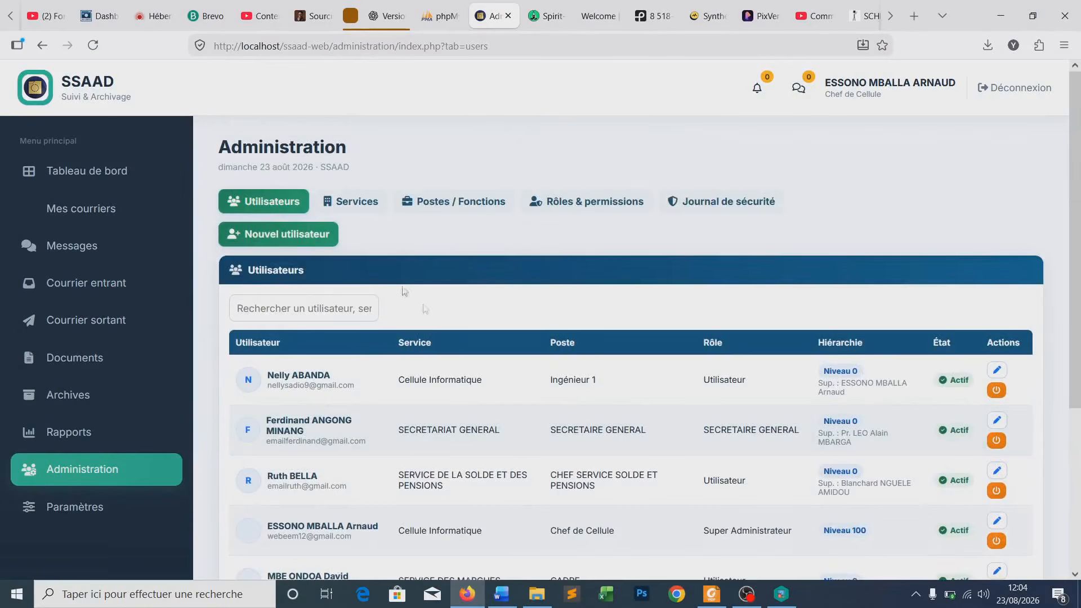
scroll(507, 256, down, 4)
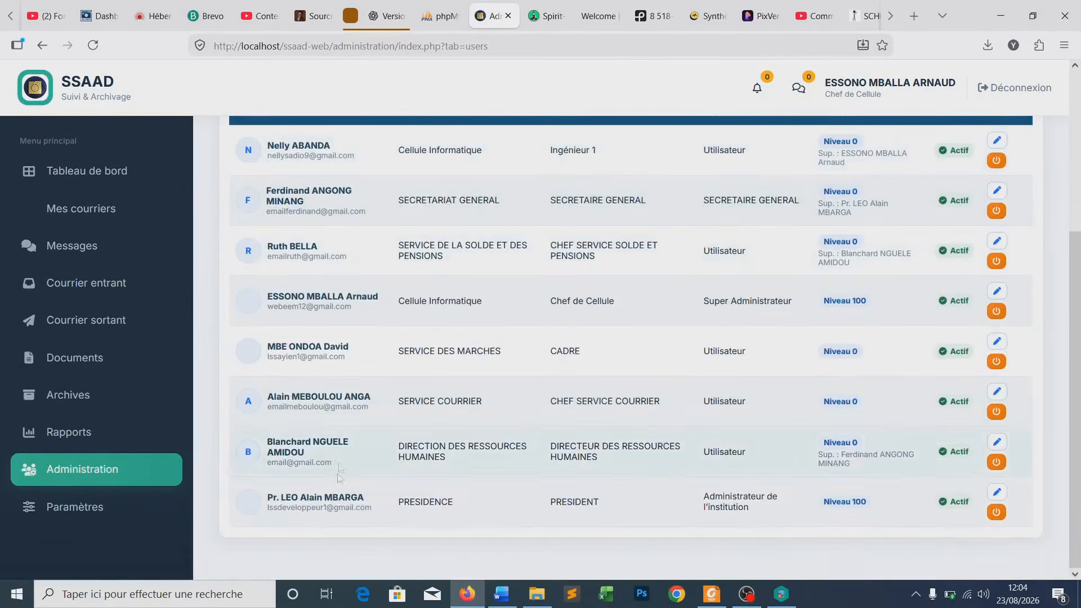
scroll(330, 439, up, 3)
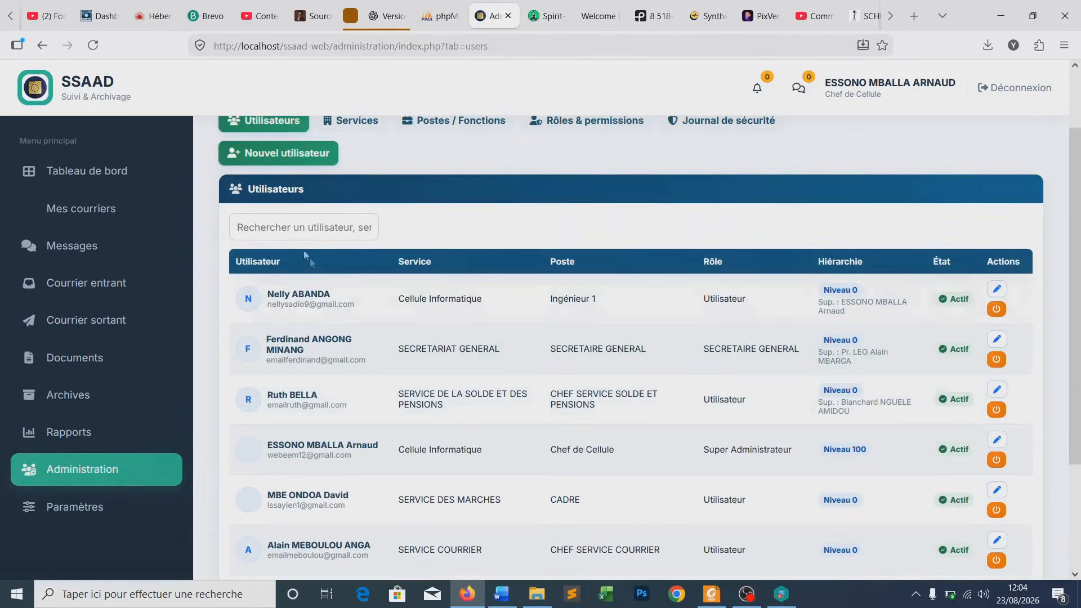
scroll(343, 189, up, 2)
scroll(279, 263, down, 3)
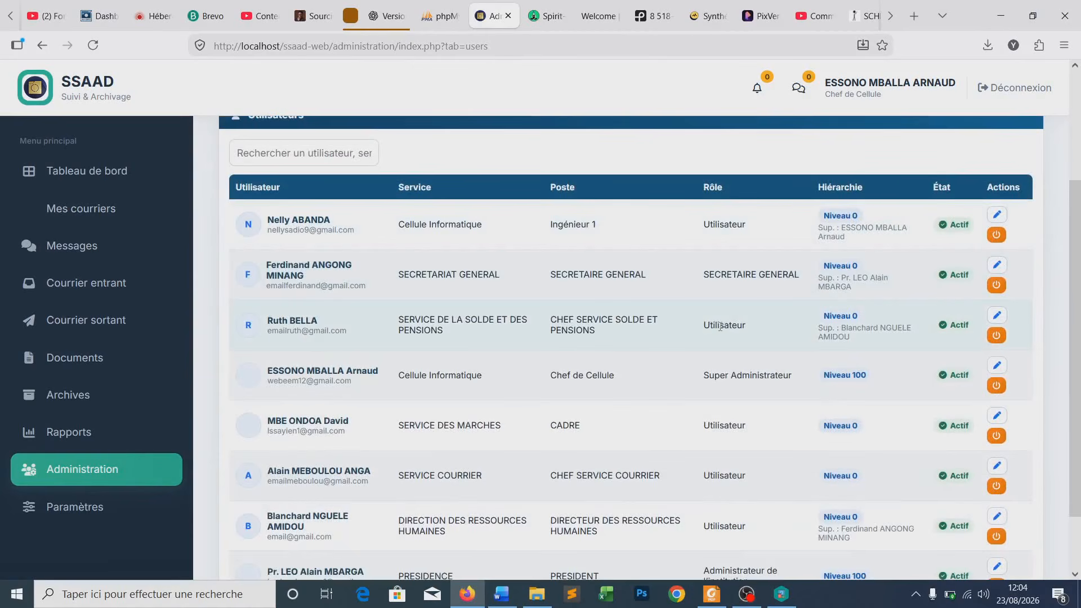
- Check the new user's position and superior, plus the SECRETARIAT GENERAL and PRESIDENCE service entries
drag(556, 319, 597, 332)
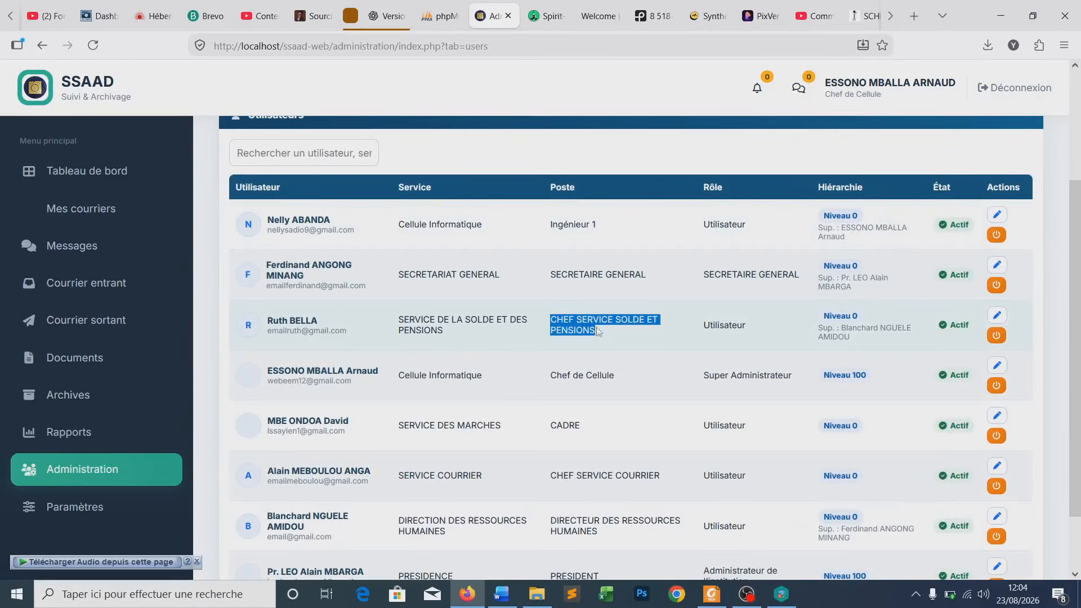
click(602, 342)
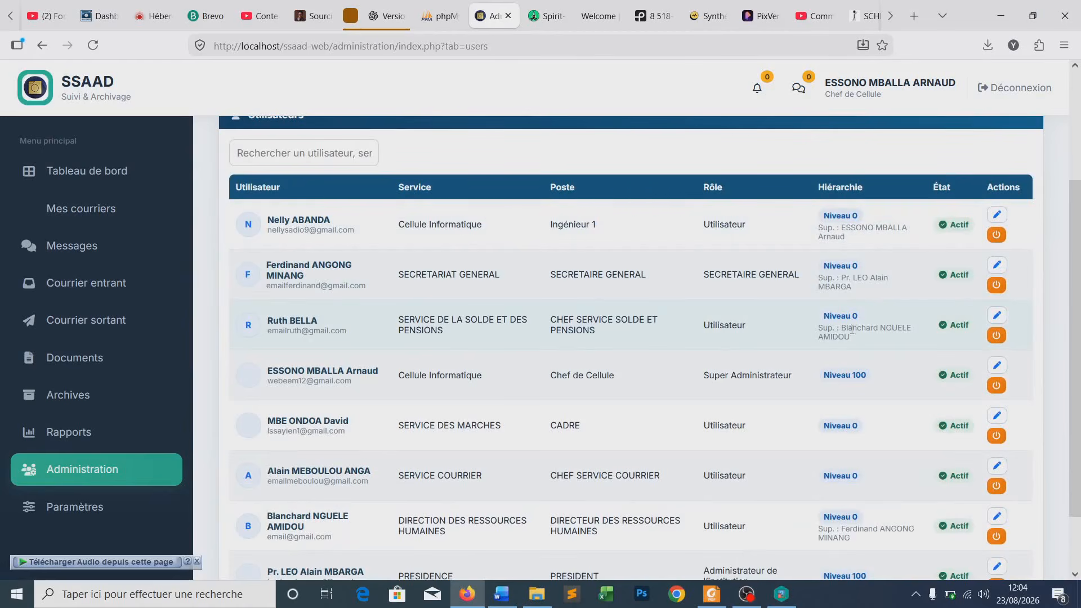
drag(843, 329, 857, 340)
click(854, 336)
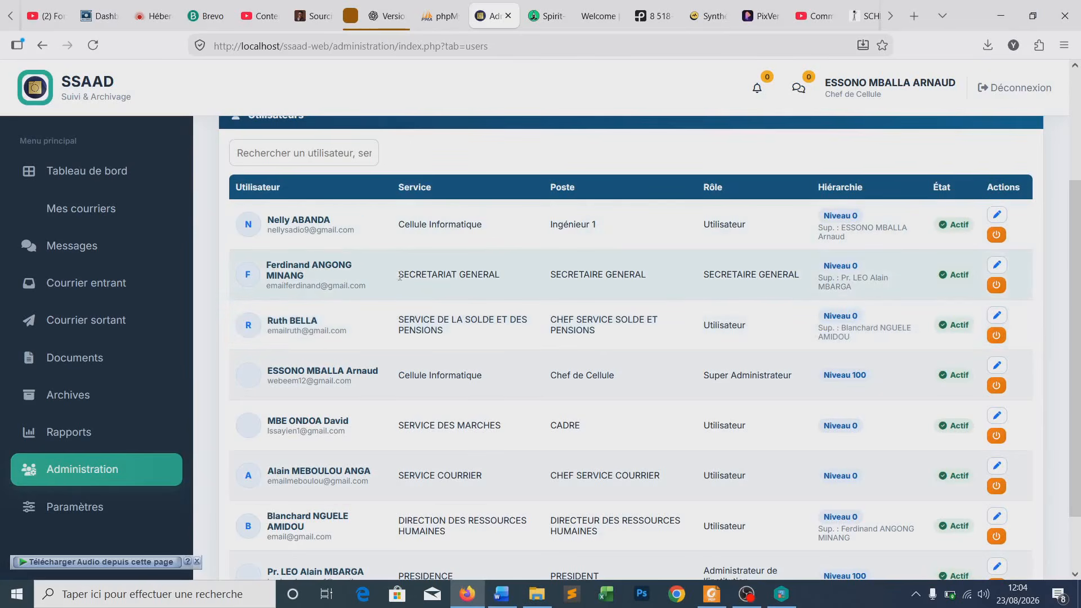
drag(396, 274, 508, 281)
click(587, 286)
triple_click(843, 278)
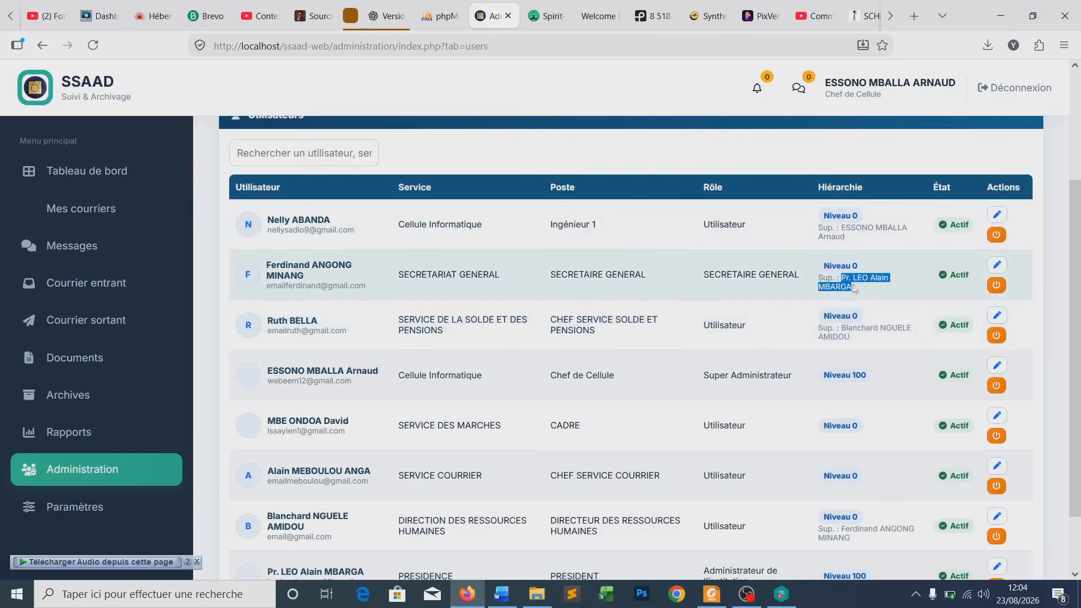
click(869, 295)
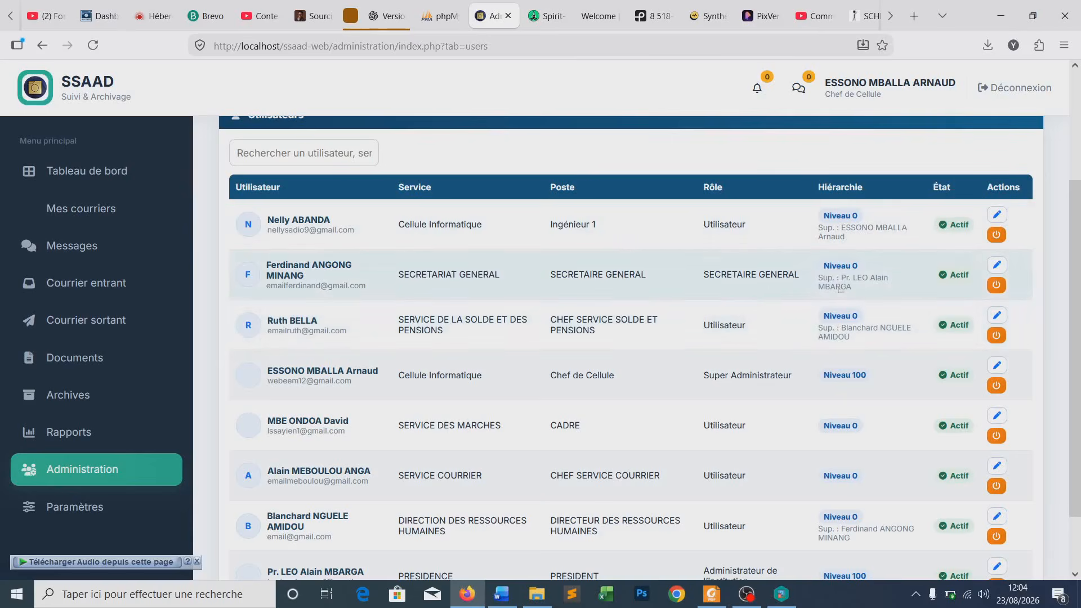
scroll(471, 407, down, 2)
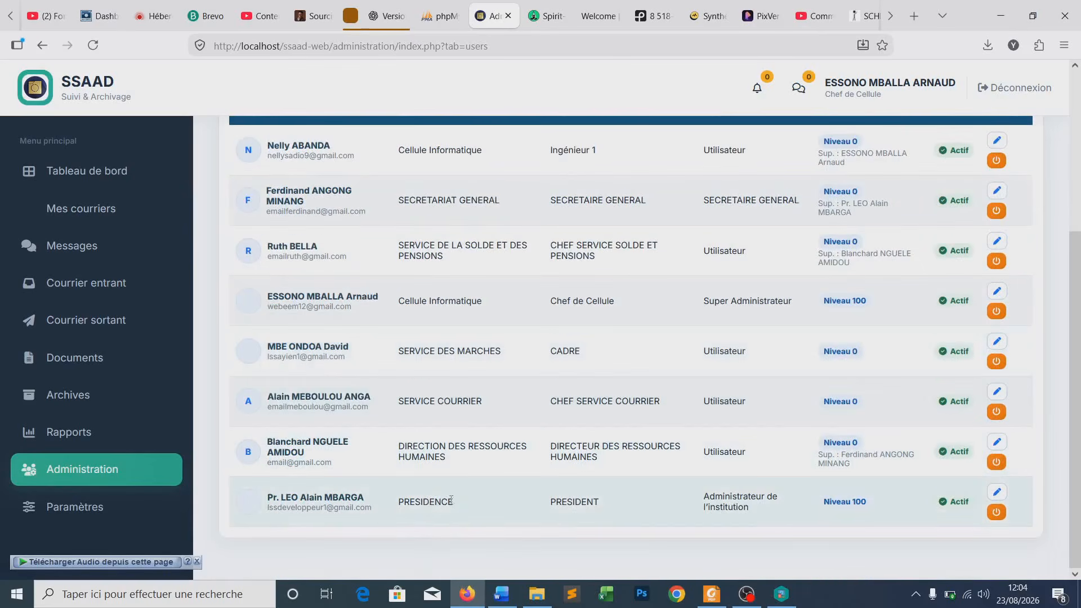
double_click(426, 501)
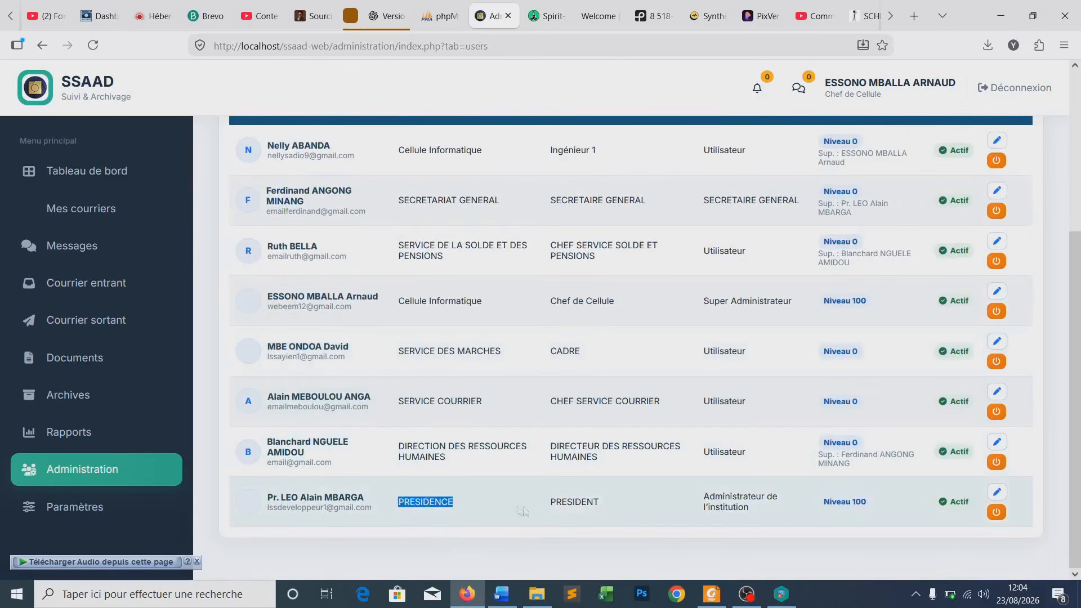
click(441, 512)
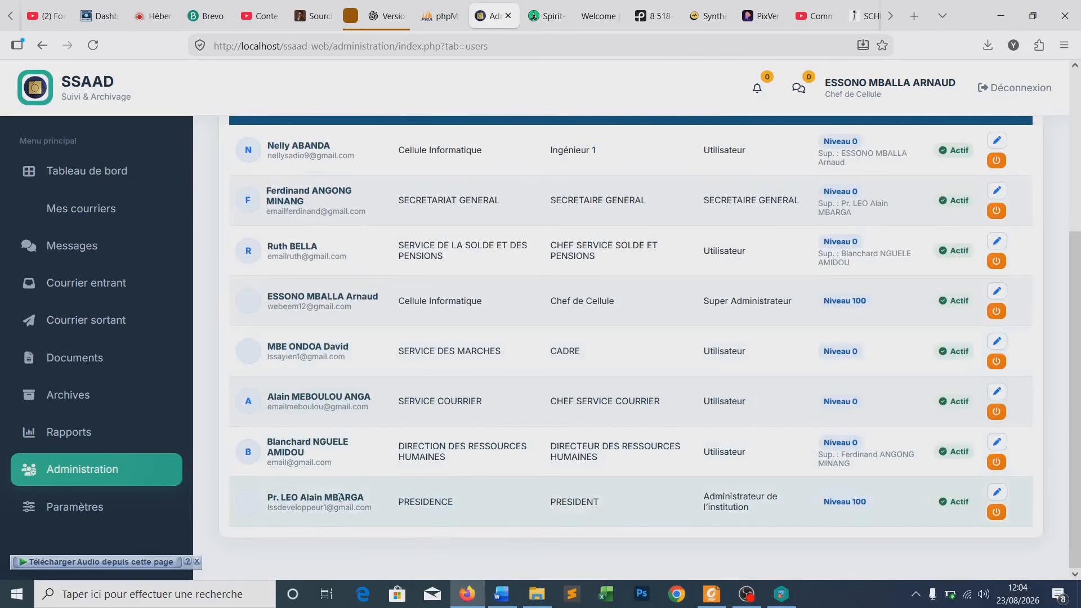
scroll(411, 338, up, 5)
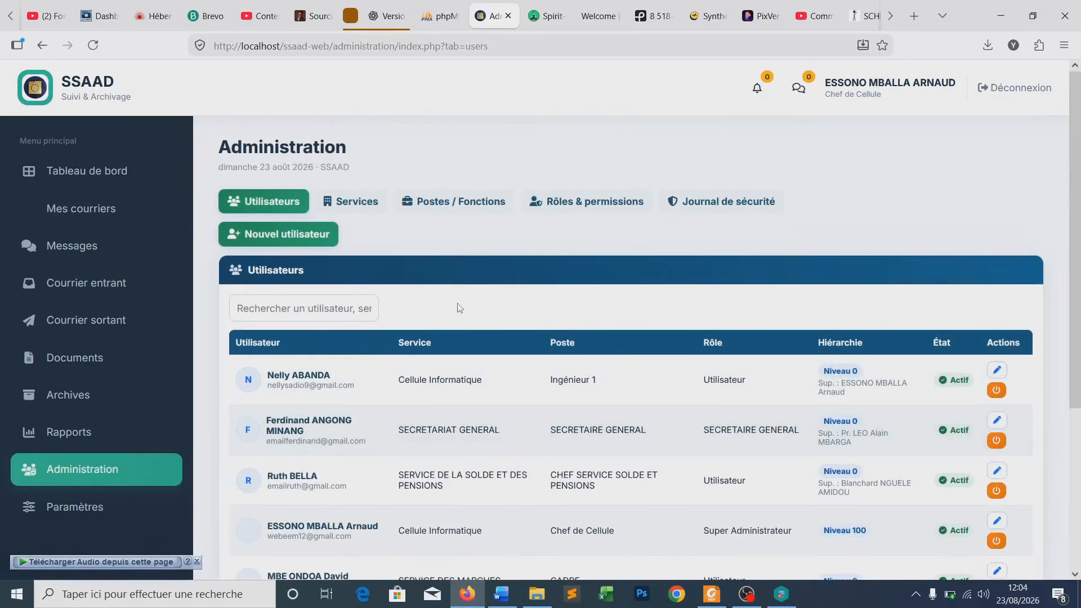
- Filter the users list by a first-name search term, then clear it
click(290, 309)
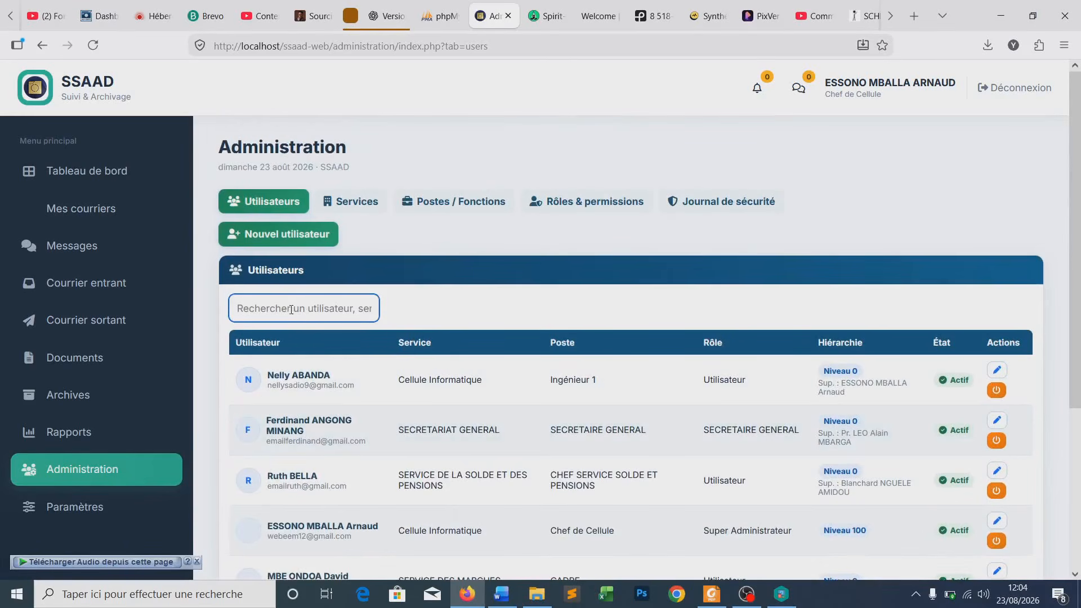
text(blancha)
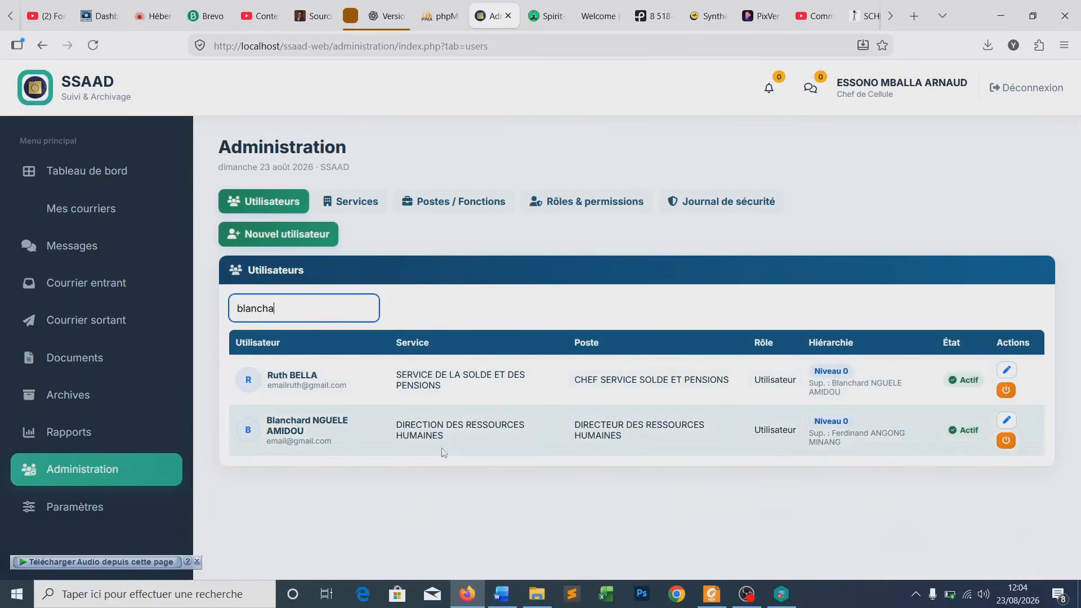
drag(275, 308, 236, 309)
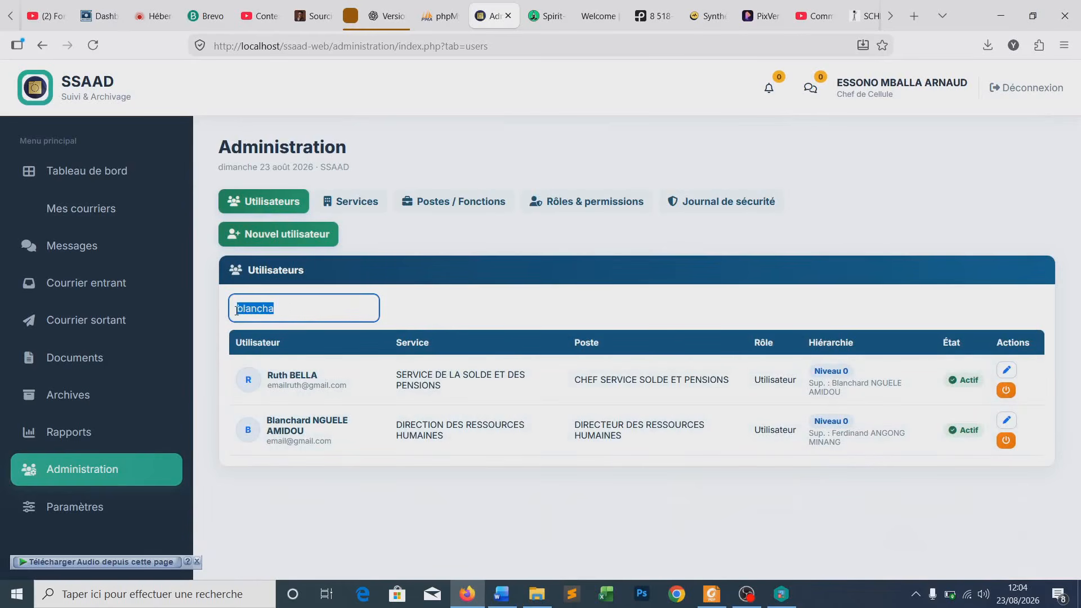
key(BackSpace)
scroll(304, 365, down, 4)
scroll(304, 365, up, 4)
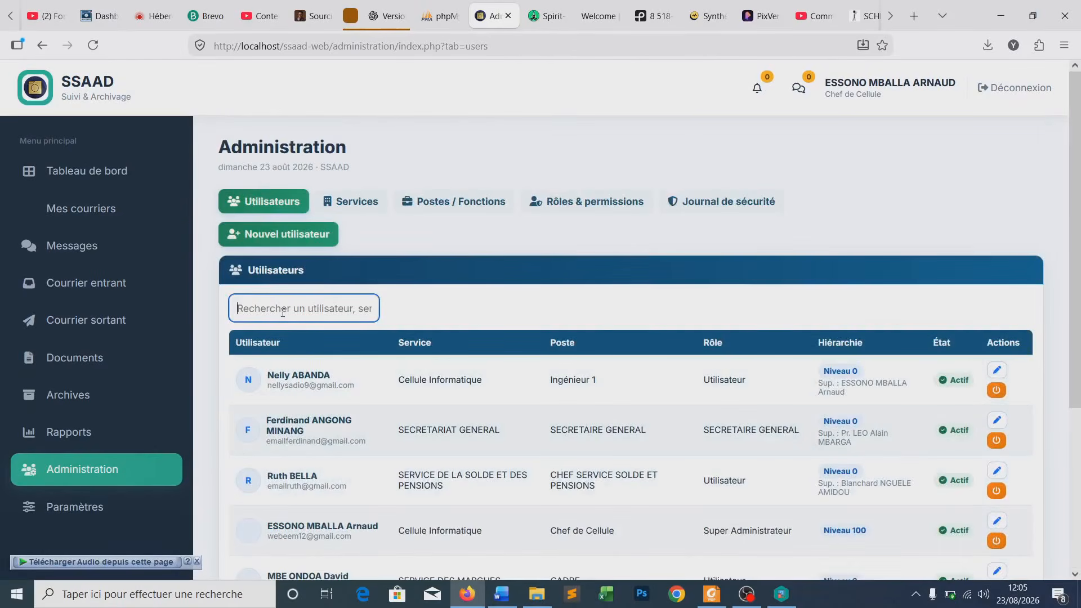
- Try two more first-name searches, then clear the search box to list all users
text(yann)
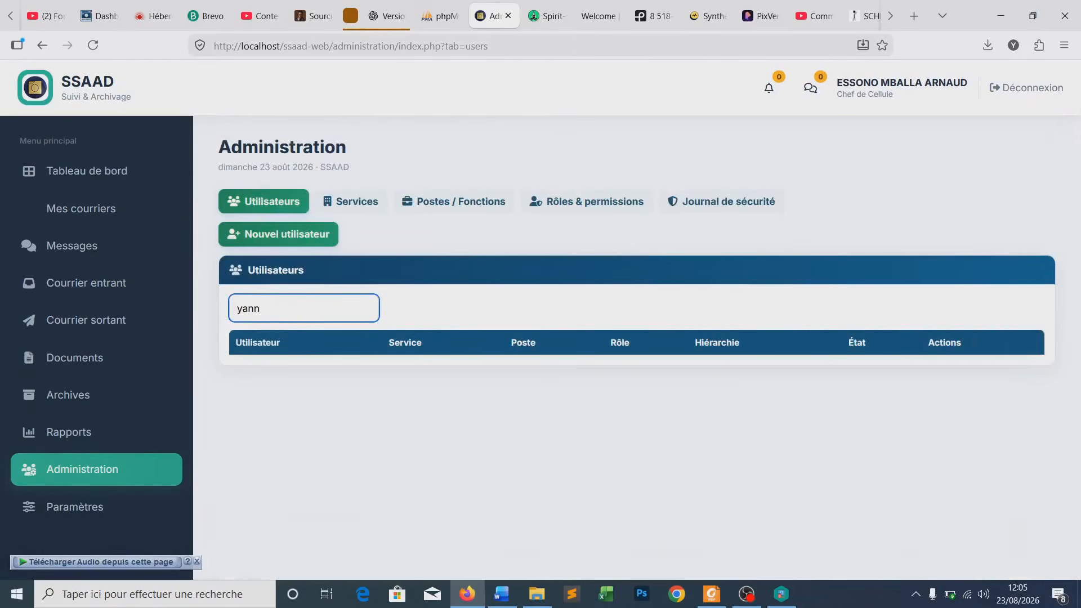
key(BackSpace)
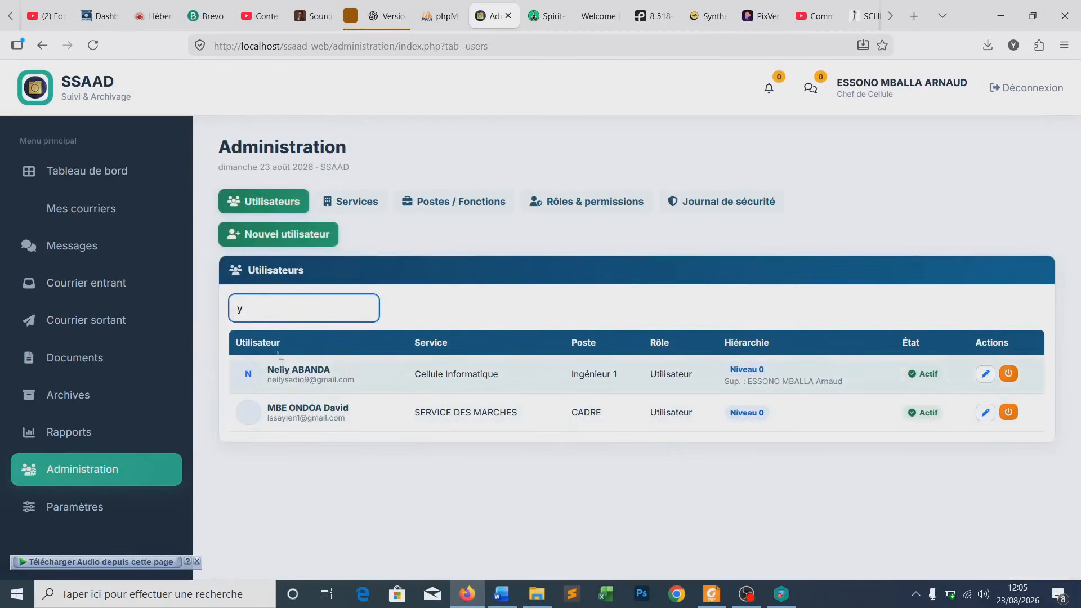
key(BackSpace)
text(a)
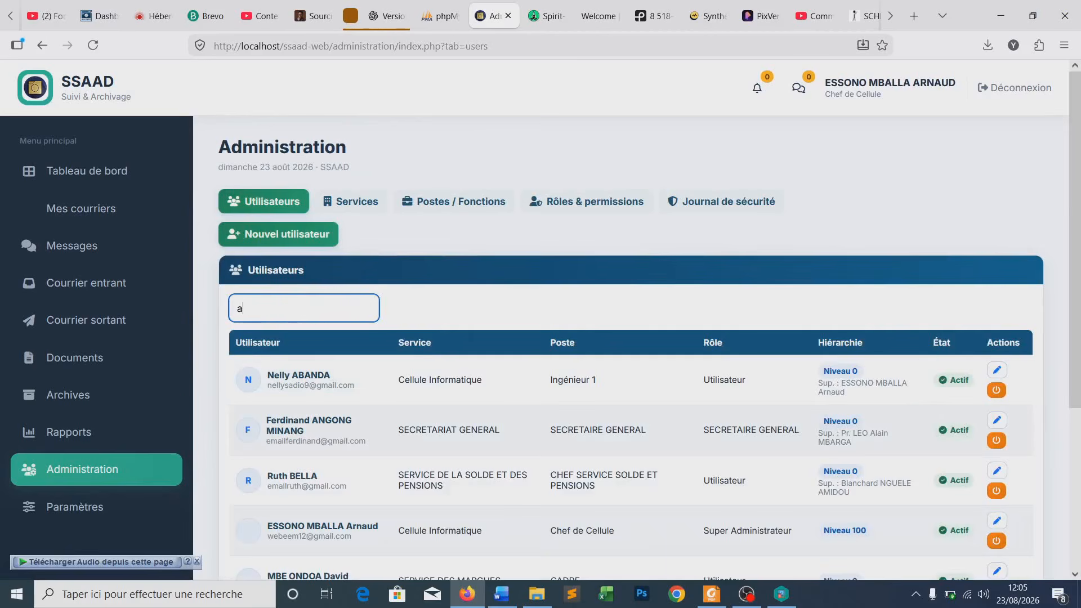
text(lai)
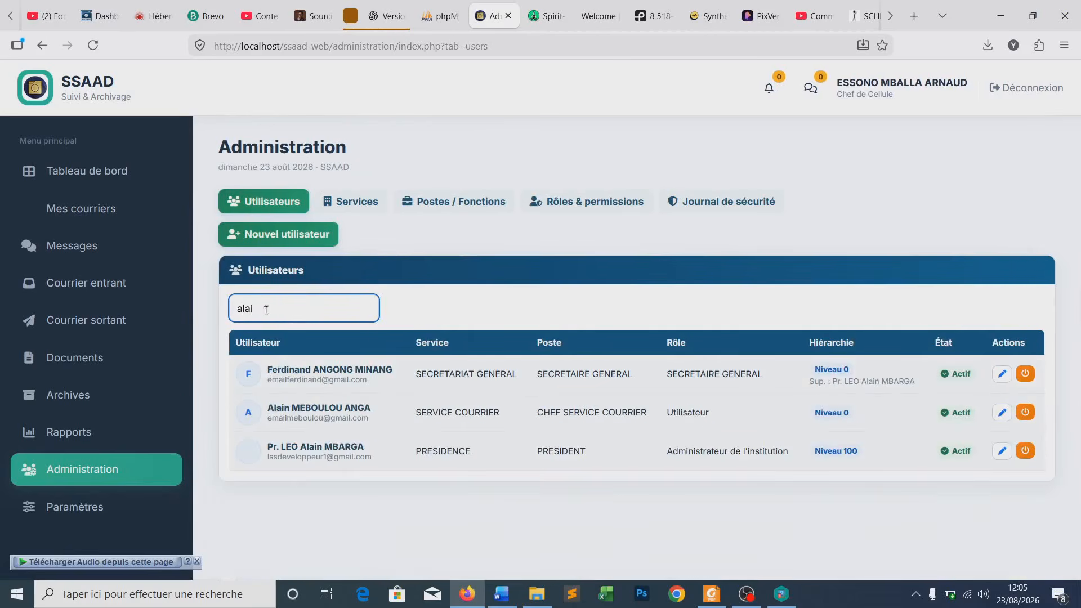
text(n)
double_click(266, 314)
click(419, 453)
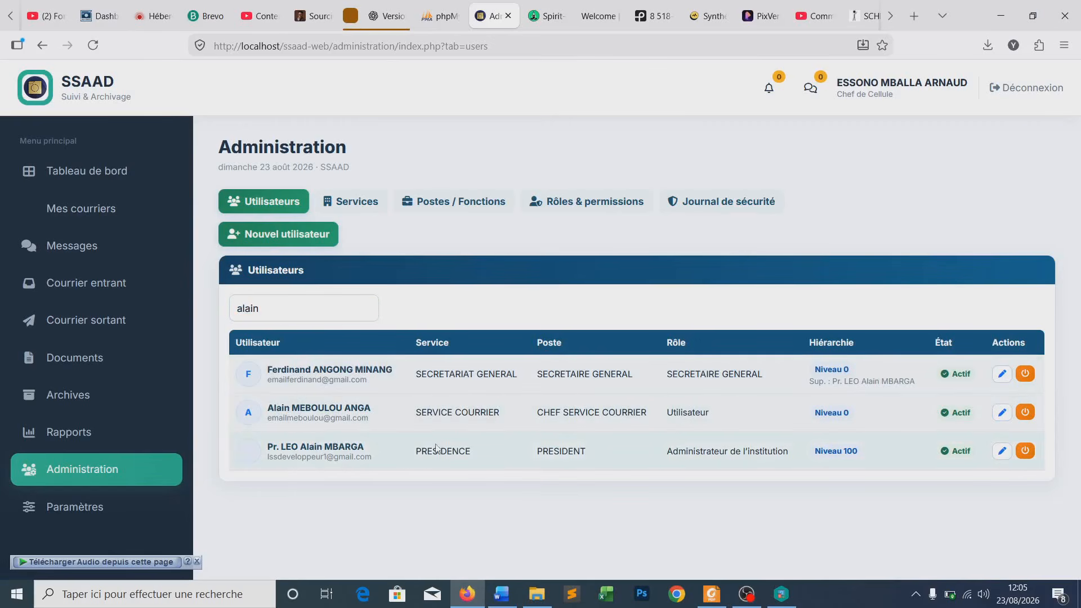
drag(273, 307, 235, 308)
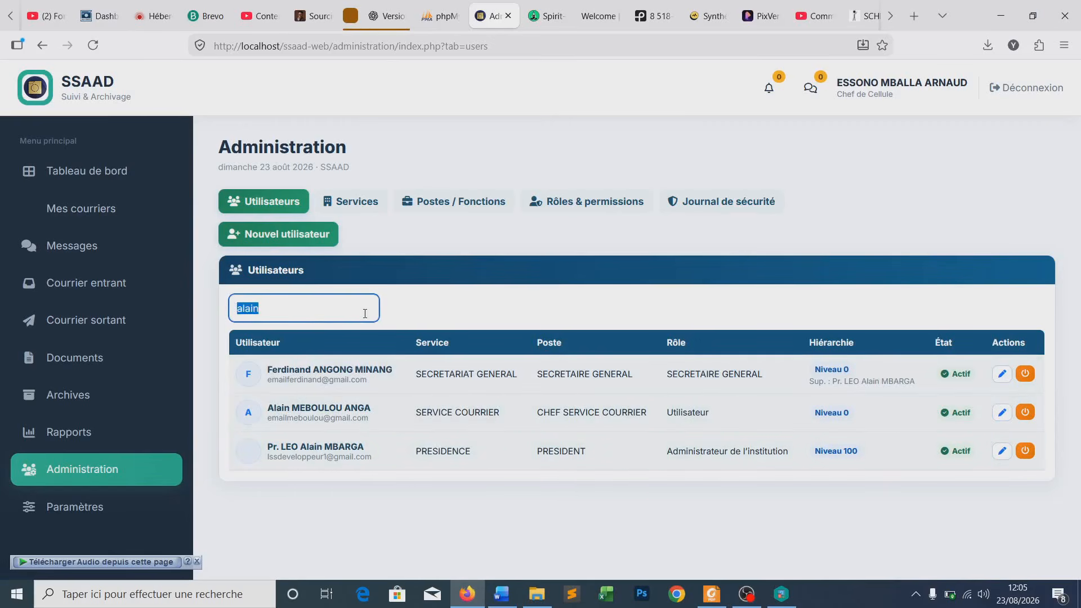
key(BackSpace)
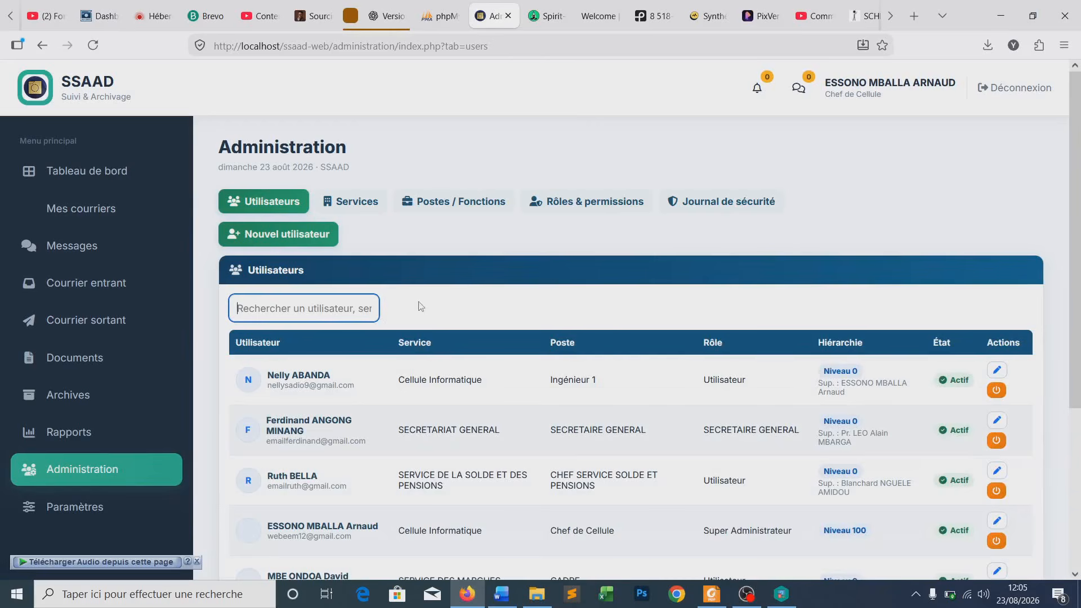
click(352, 206)
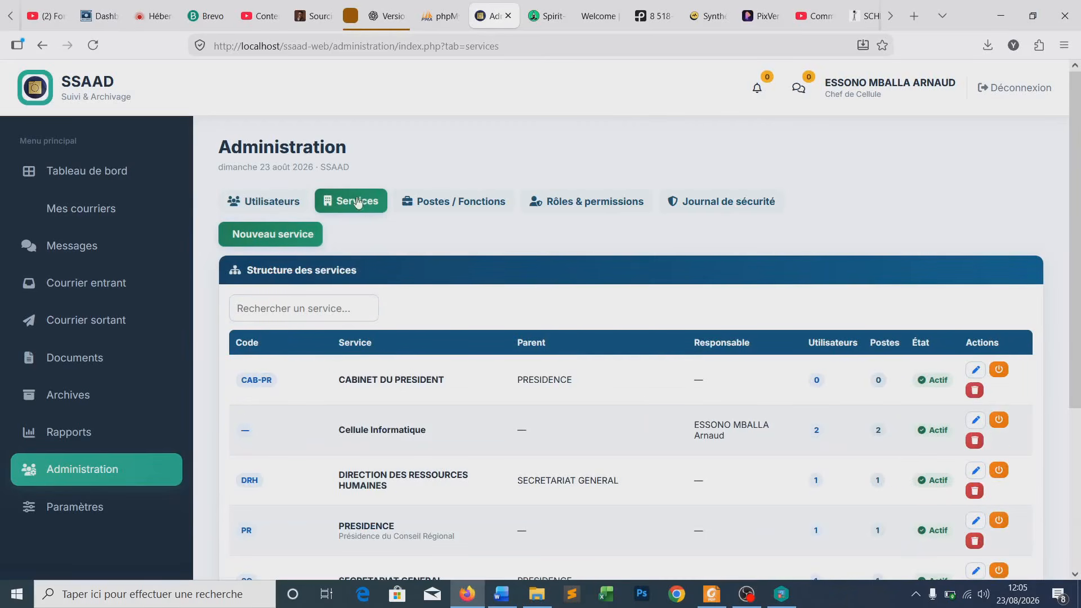
click(446, 207)
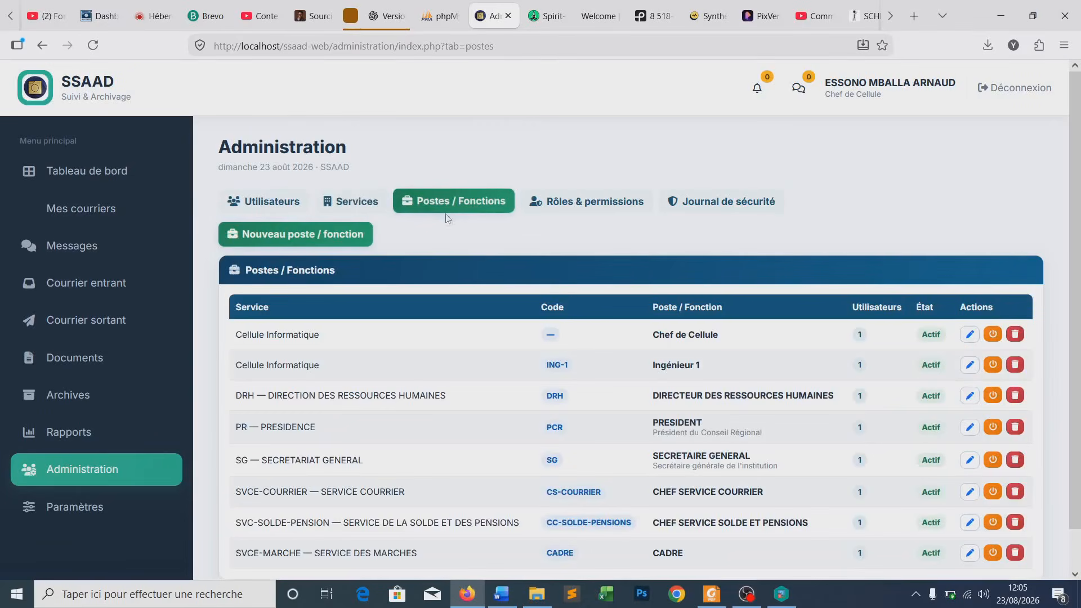
click(563, 208)
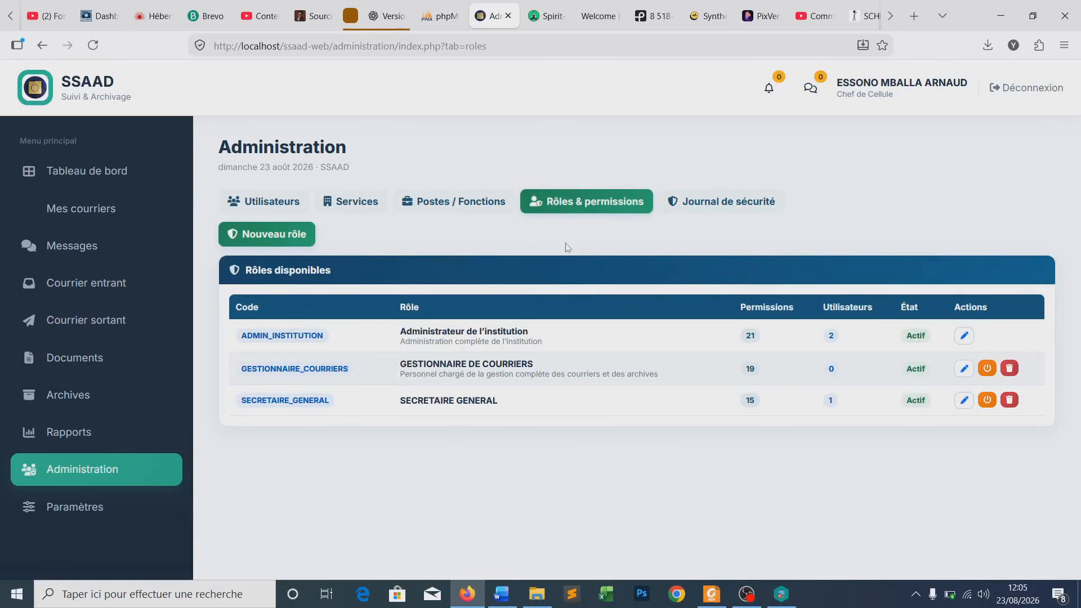
click(284, 203)
scroll(356, 309, down, 3)
scroll(355, 309, up, 3)
scroll(373, 458, down, 1)
- Open the Chef Service Solde et Pensions account's edit form and check its Identifiant
scroll(375, 459, down, 2)
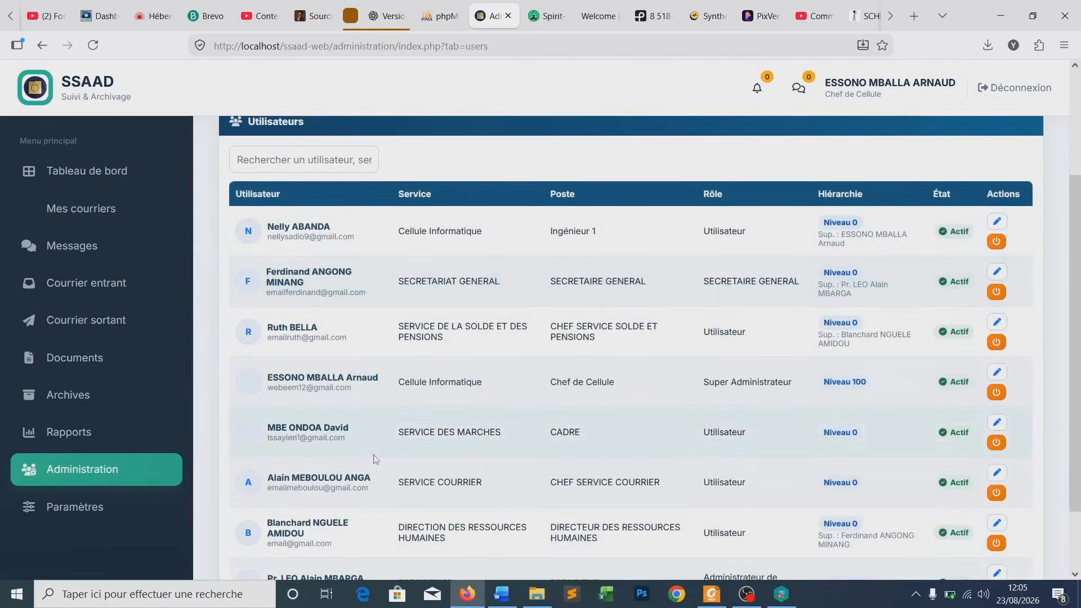
scroll(304, 264, down, 2)
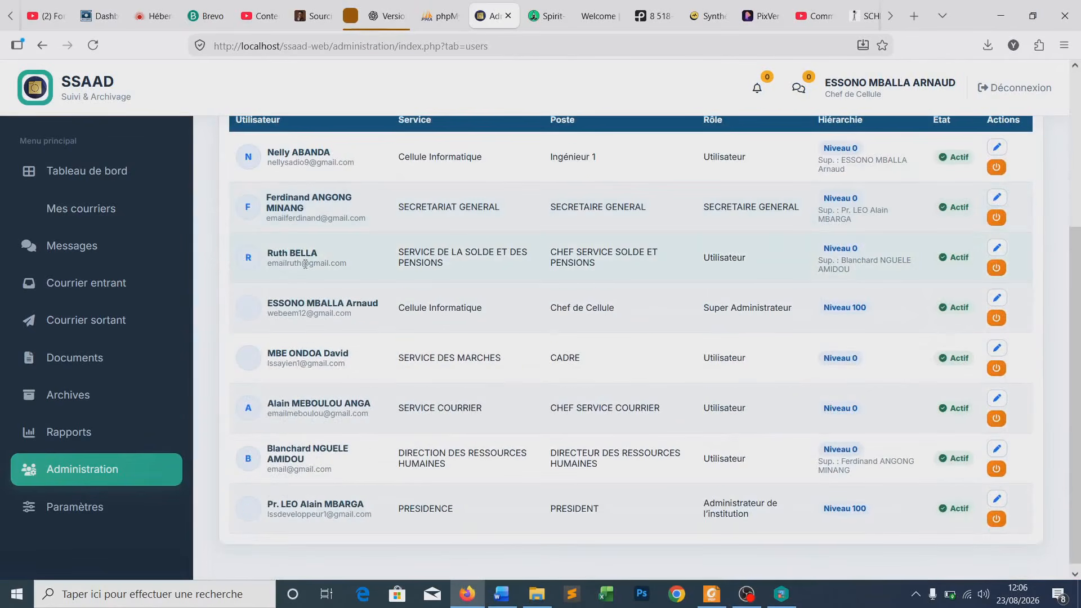
drag(270, 251, 329, 255)
click(361, 254)
click(996, 250)
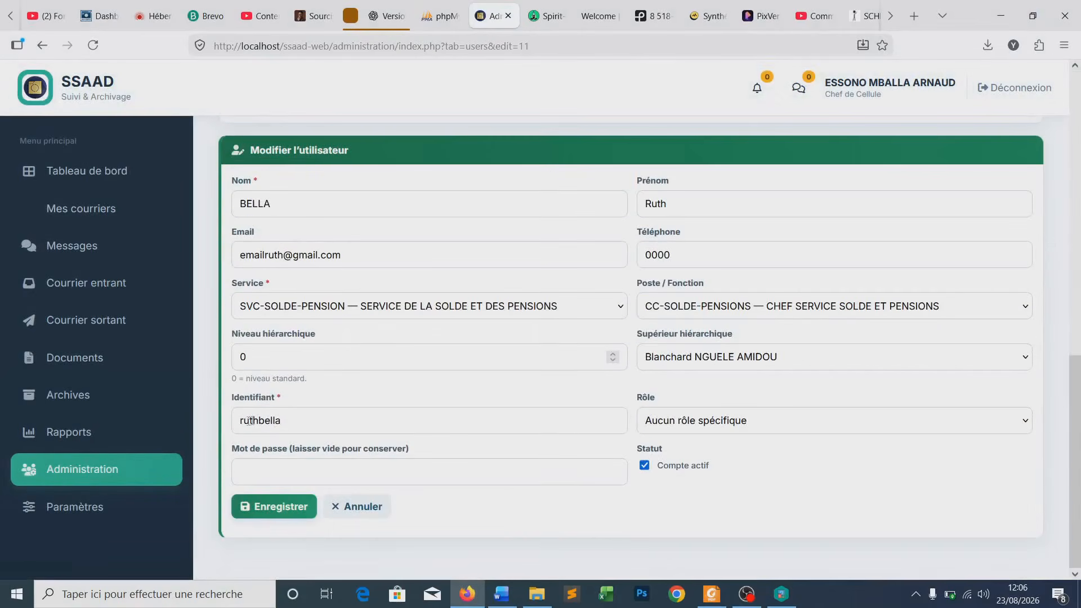
double_click(250, 421)
key(ctrl+c)
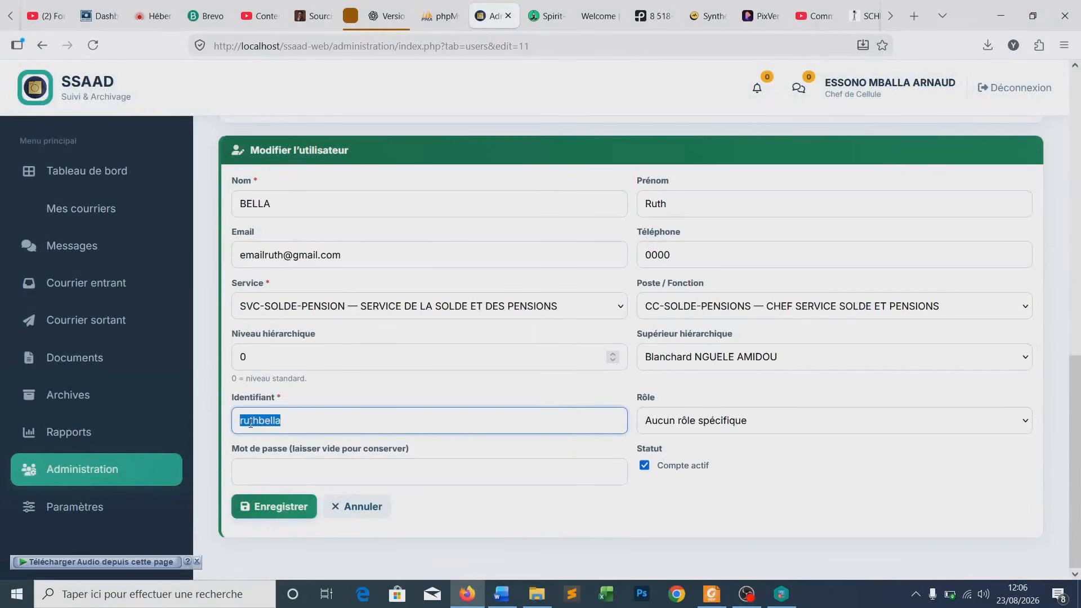
click(298, 426)
scroll(529, 382, up, 10)
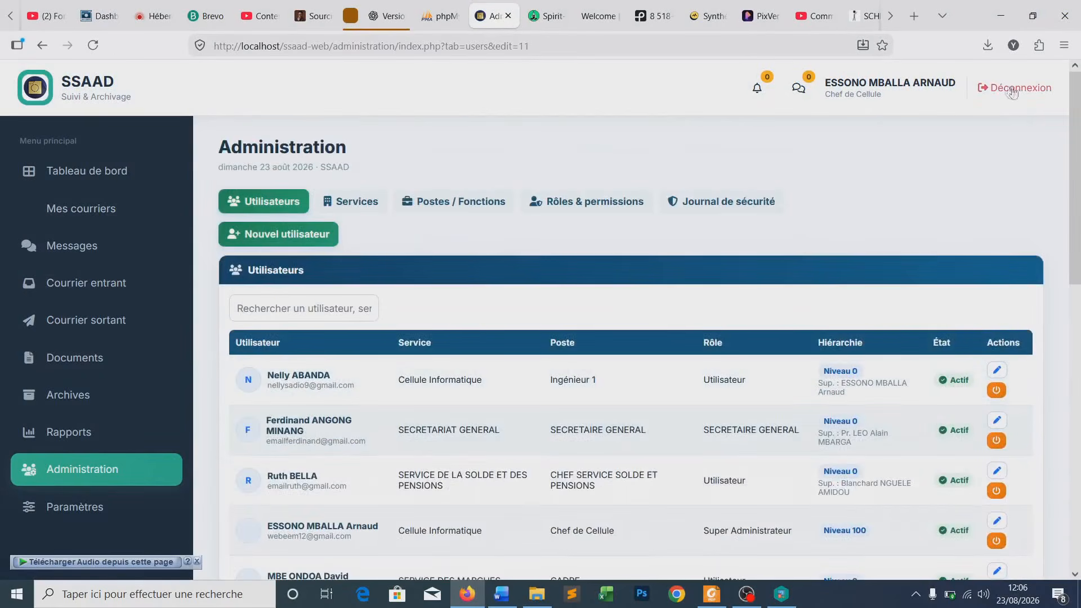
- Log out and sign in as the pension-service chief with her saved identifier, declining password saving
click(1019, 91)
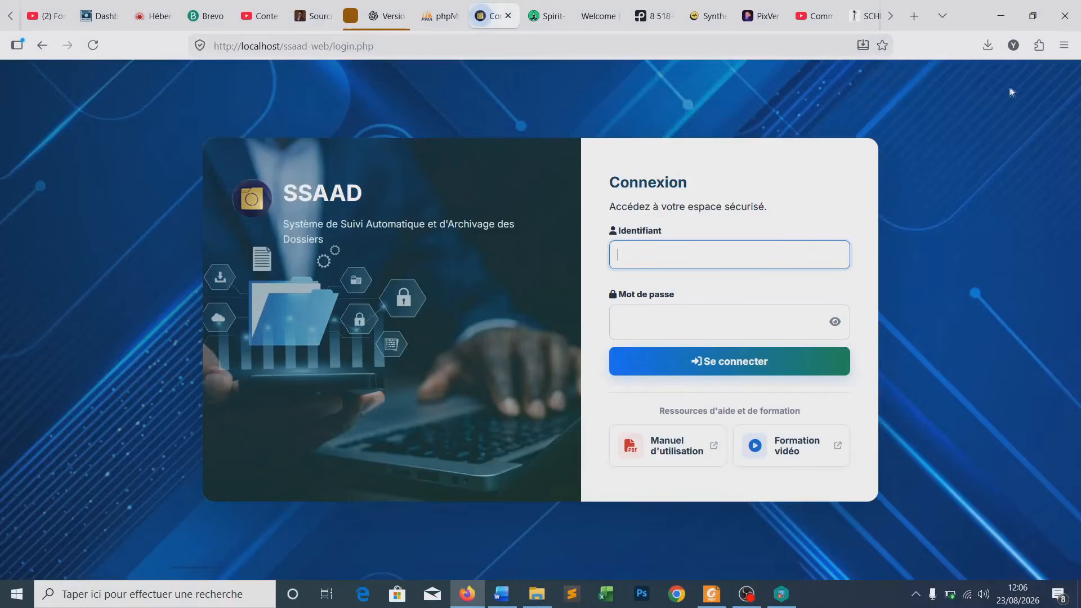
click(634, 255)
click(633, 254)
key(ctrl+v)
click(647, 322)
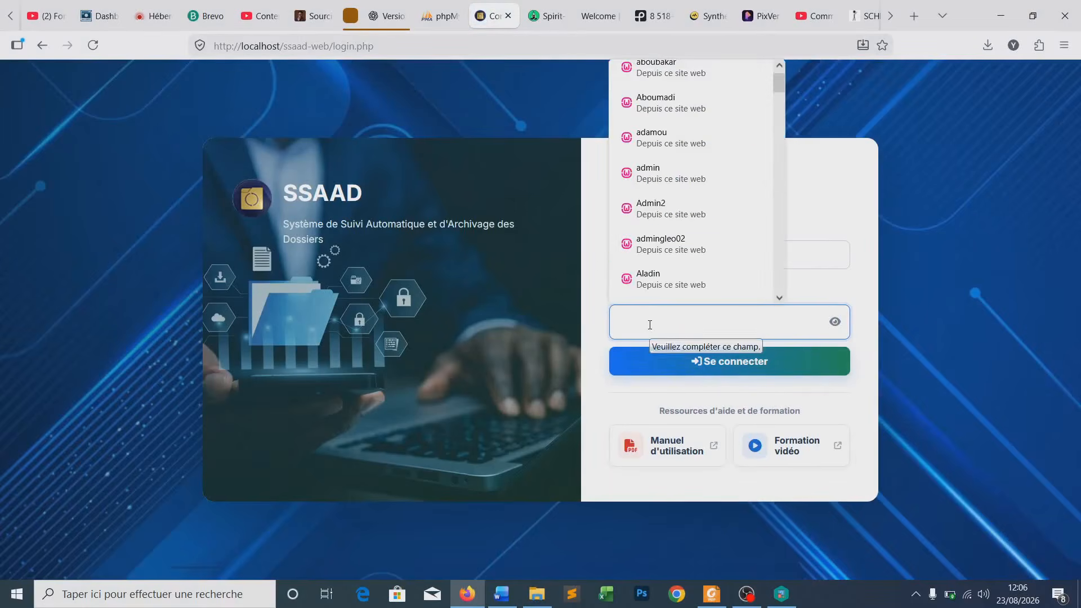
text(rut••••)
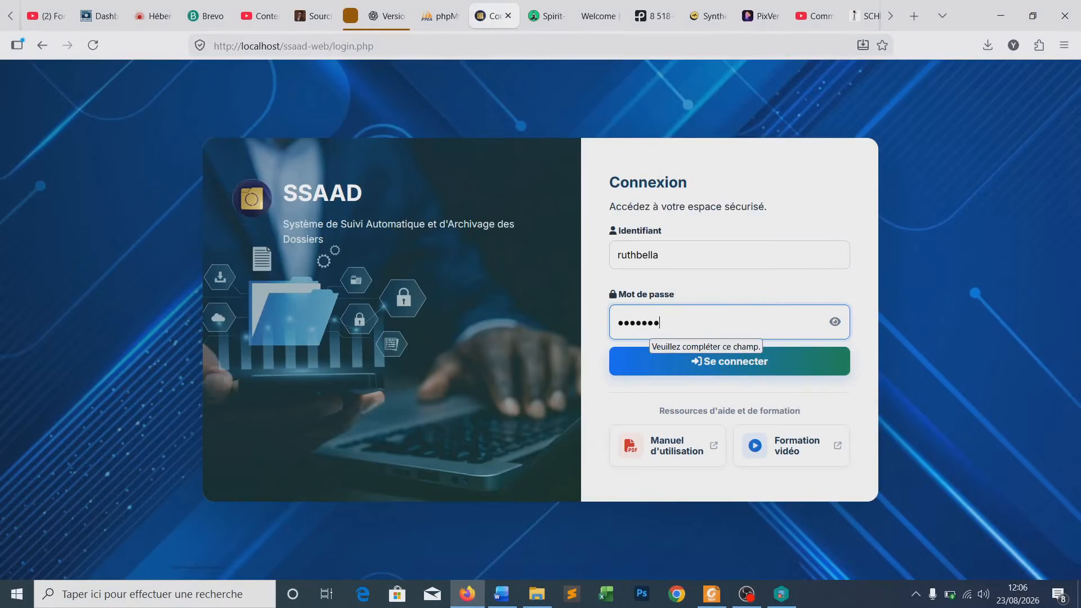
click(617, 371)
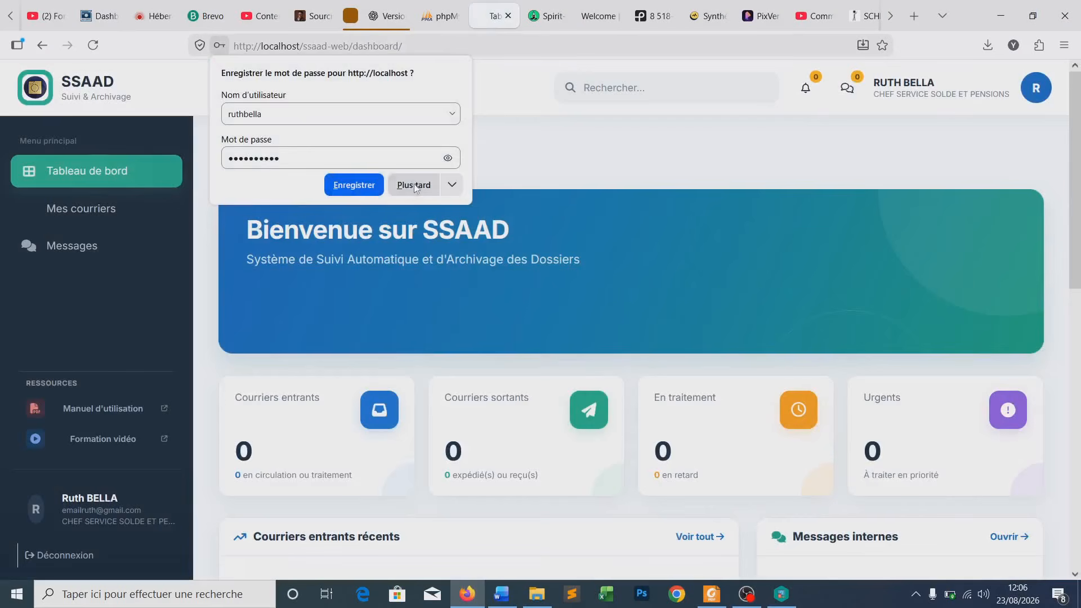
click(414, 184)
- Check the logged-in name and role in the header and open her Mes courriers page
drag(874, 82, 1010, 94)
click(895, 103)
click(976, 120)
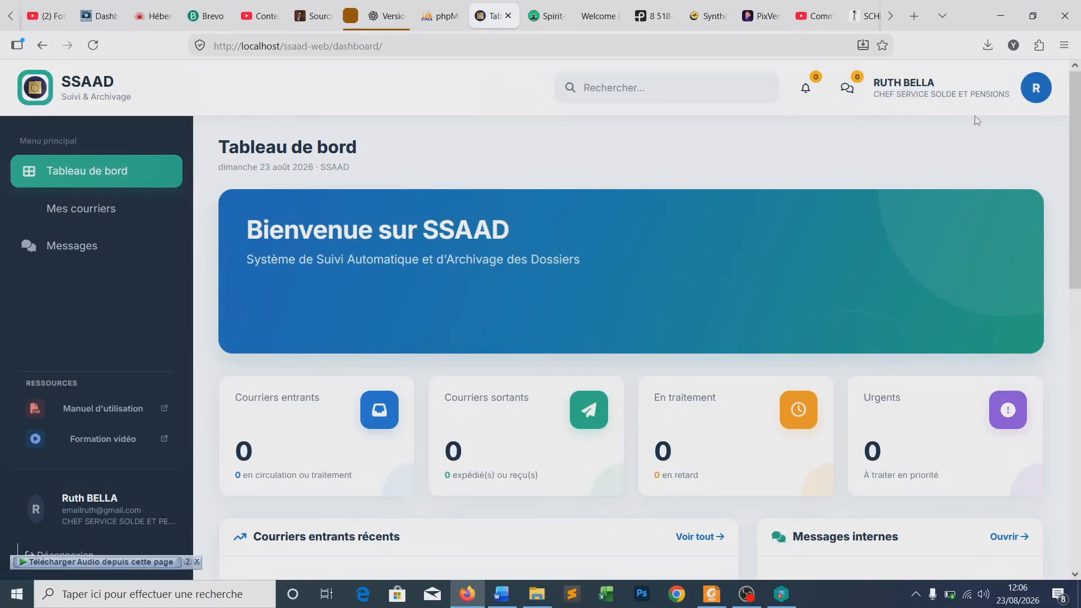
scroll(134, 278, down, 4)
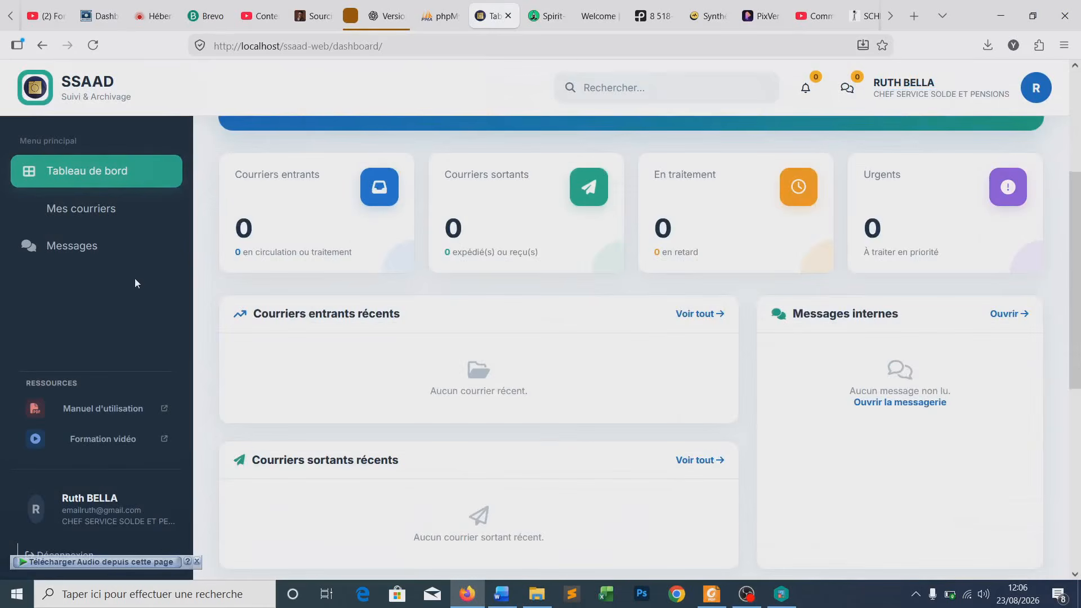
scroll(133, 442, down, 4)
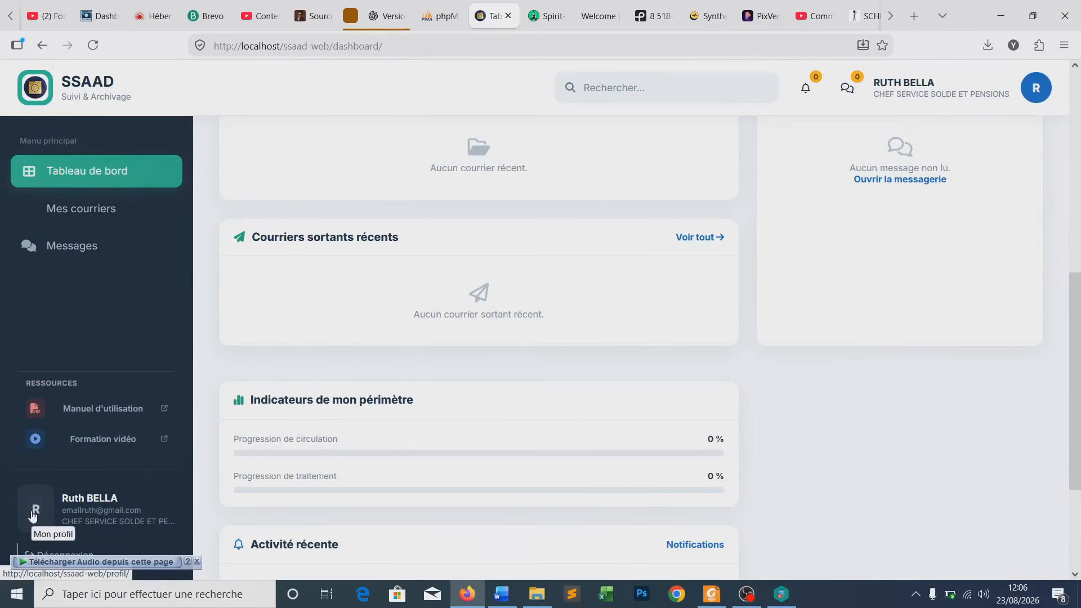
scroll(163, 222, up, 5)
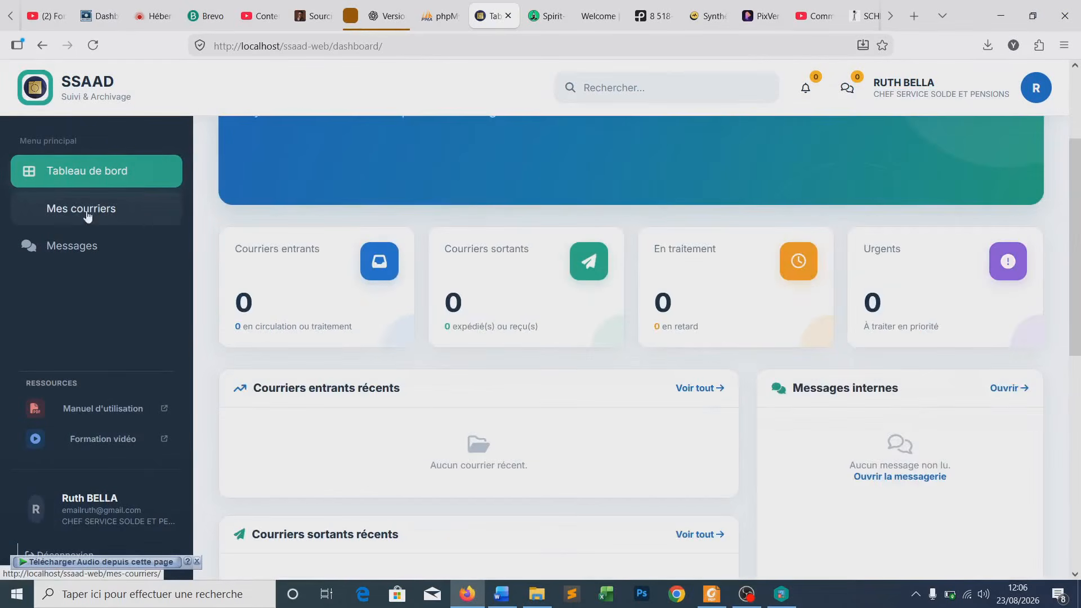
click(87, 214)
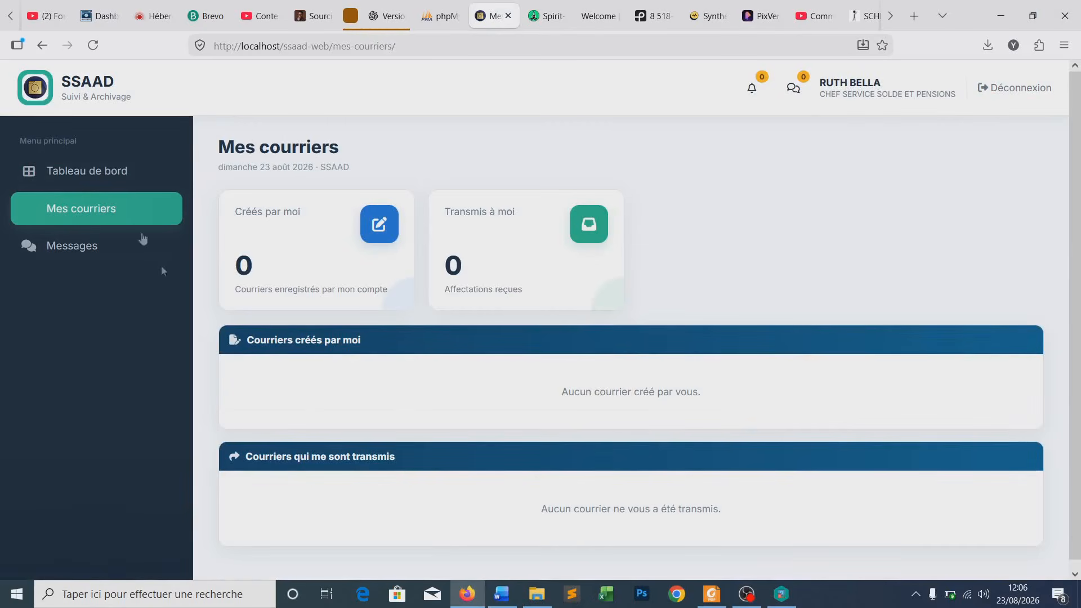
click(96, 171)
scroll(41, 541, down, 5)
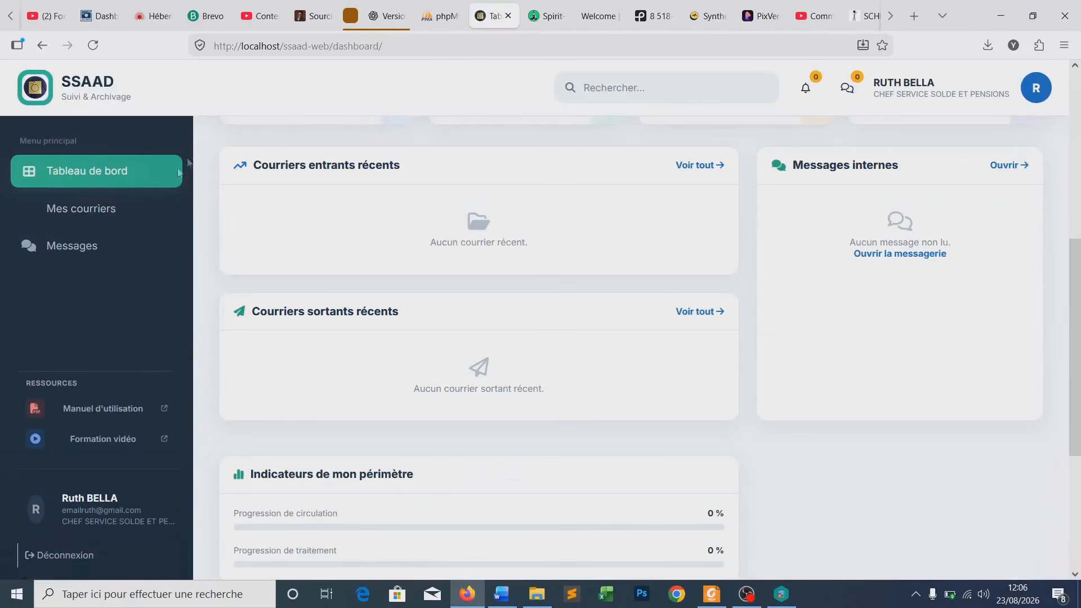
click(95, 209)
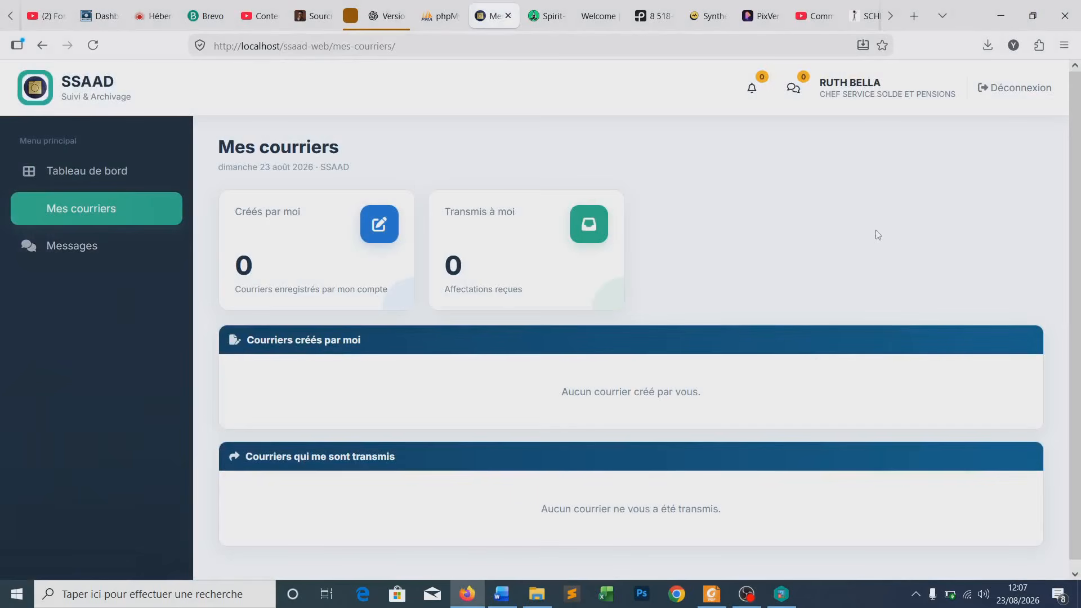
click(848, 84)
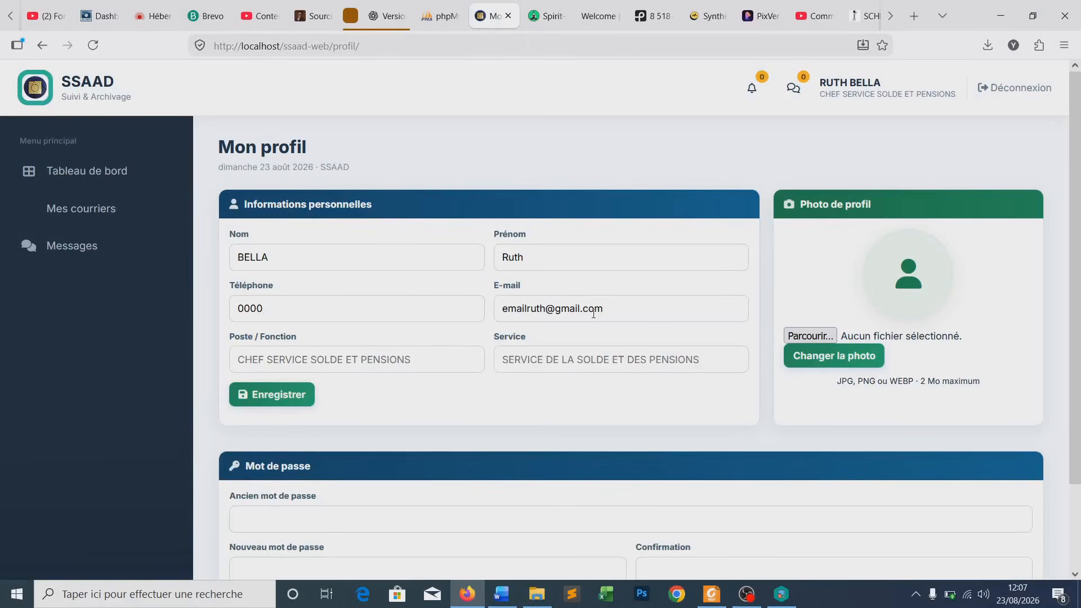
- Check the Poste (CHEF SERVICE SOLDE ET PENSIONS) and Service values on Mon profil
scroll(389, 377, down, 2)
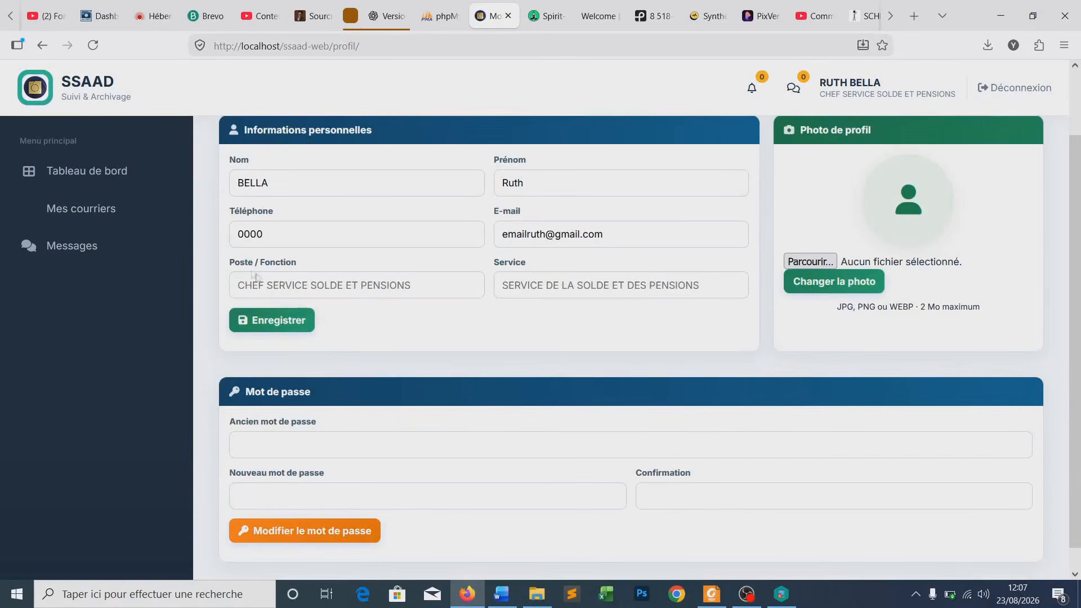
drag(239, 286, 416, 292)
click(416, 292)
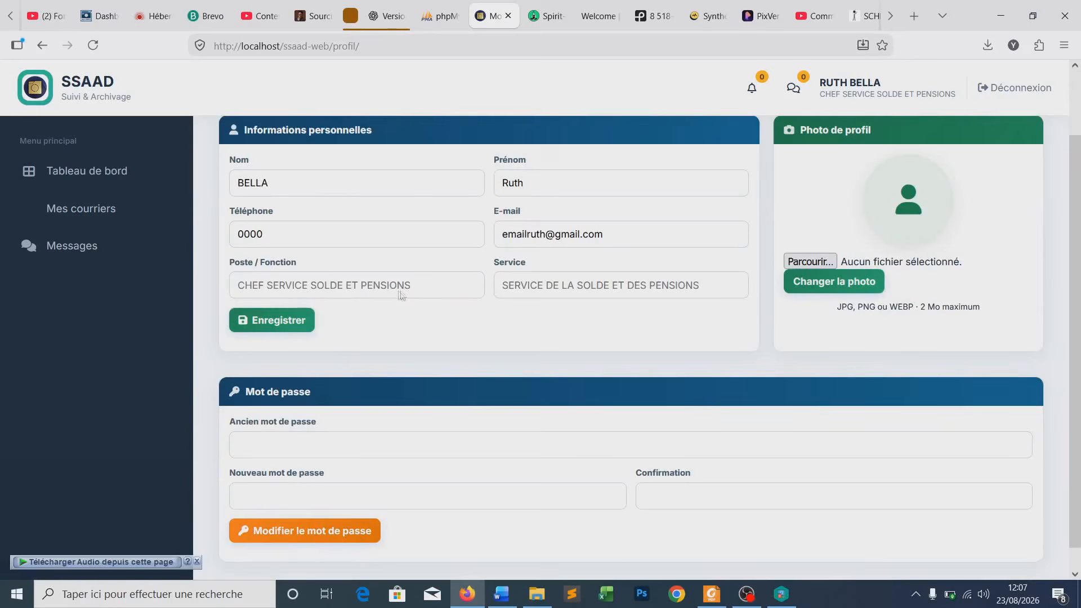
drag(501, 285, 718, 286)
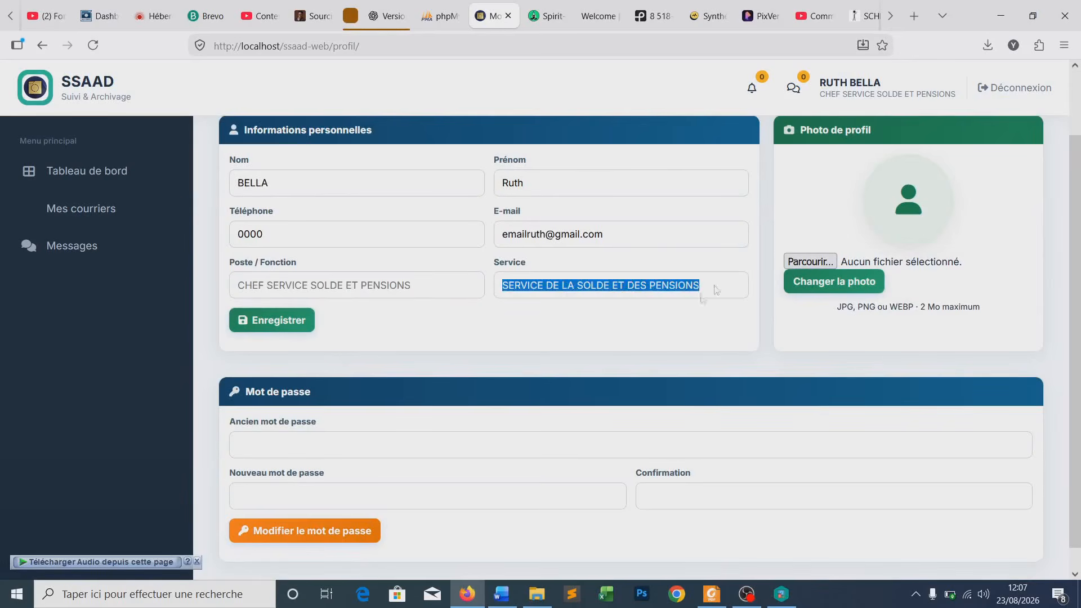
click(636, 308)
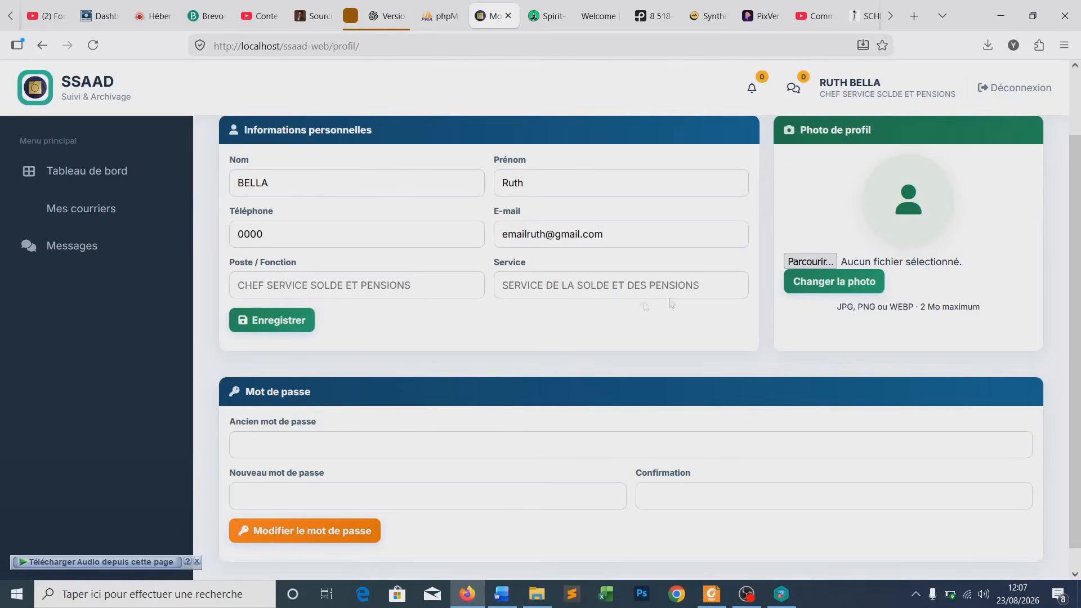
- Browse the Bureau folder for a profile photo, then cancel without choosing a file
click(829, 261)
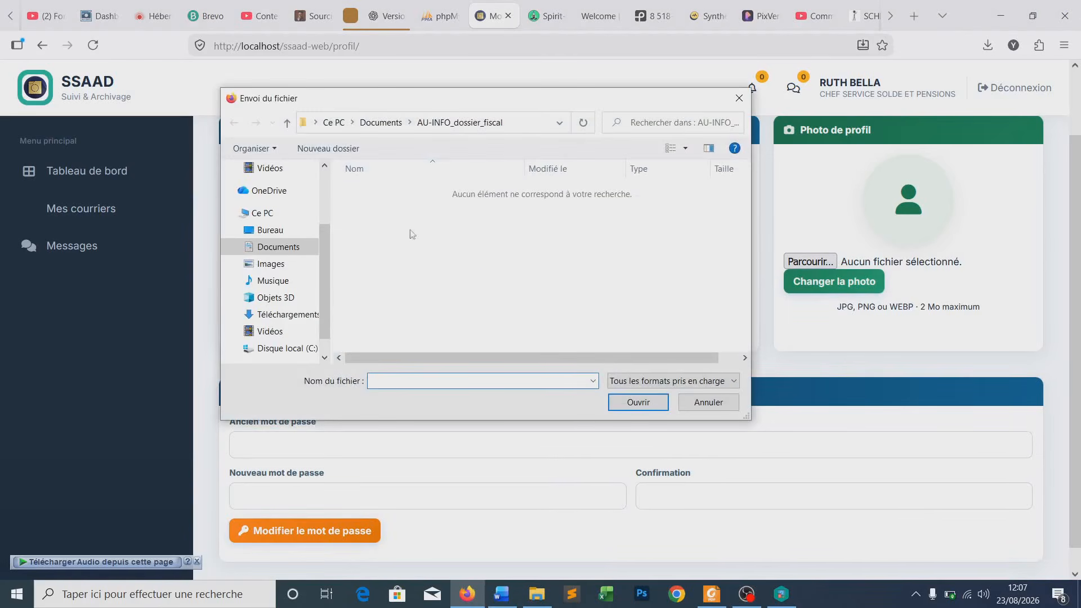
click(270, 230)
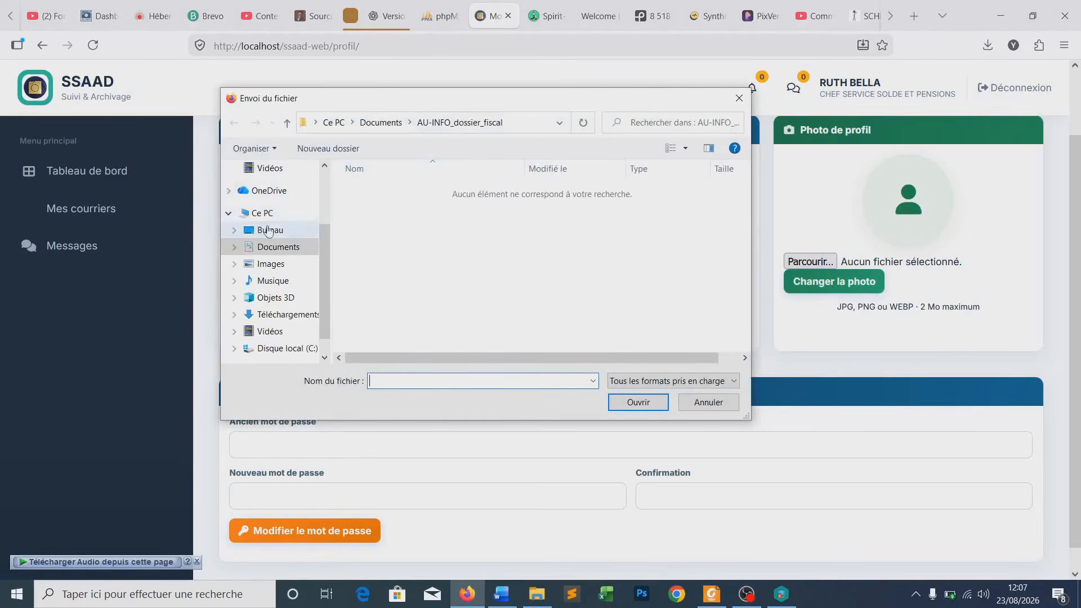
scroll(500, 297, down, 5)
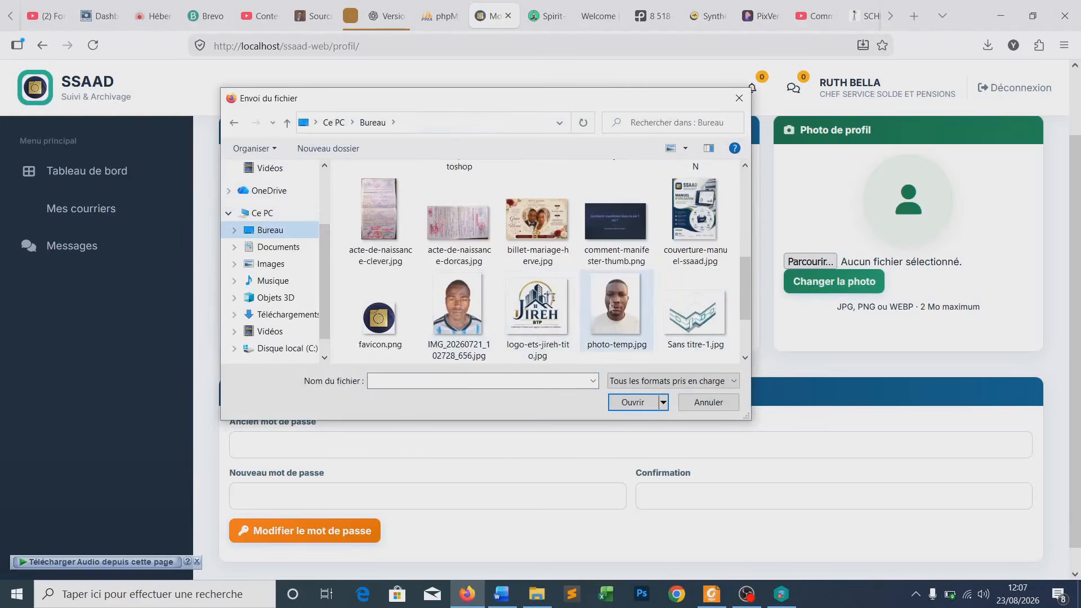
scroll(619, 307, down, 2)
scroll(619, 304, up, 5)
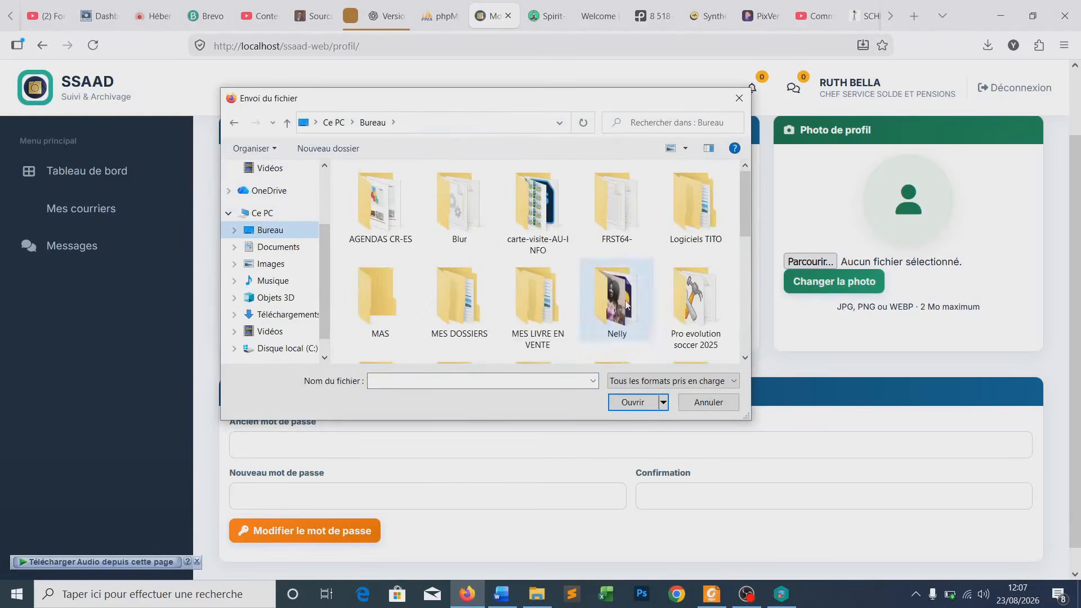
click(695, 400)
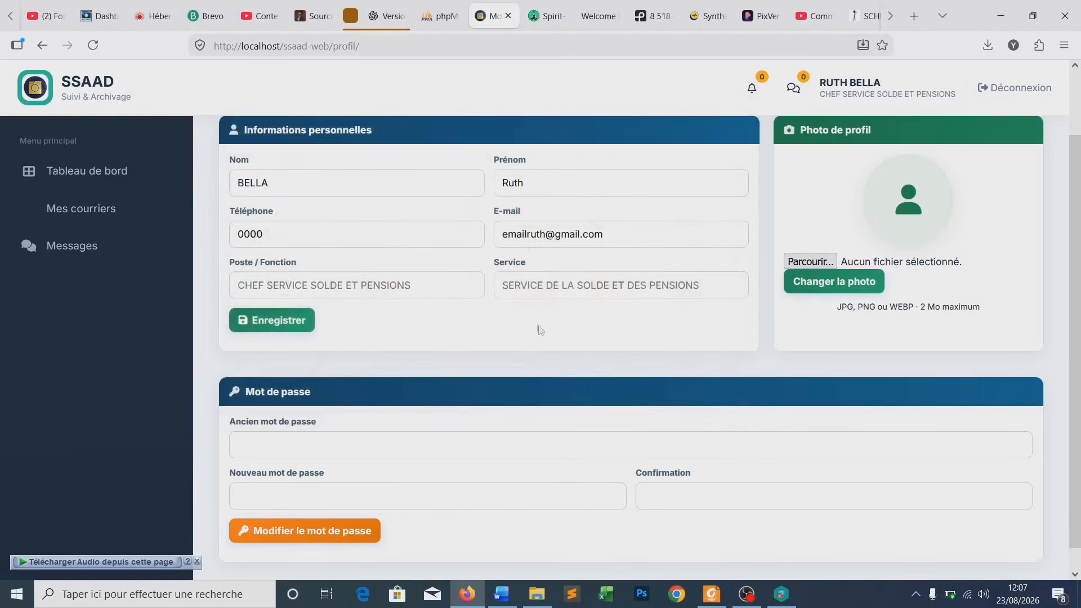
- Submit the old password with a too-short new password, then decline Firefox's login update
scroll(748, 169, down, 1)
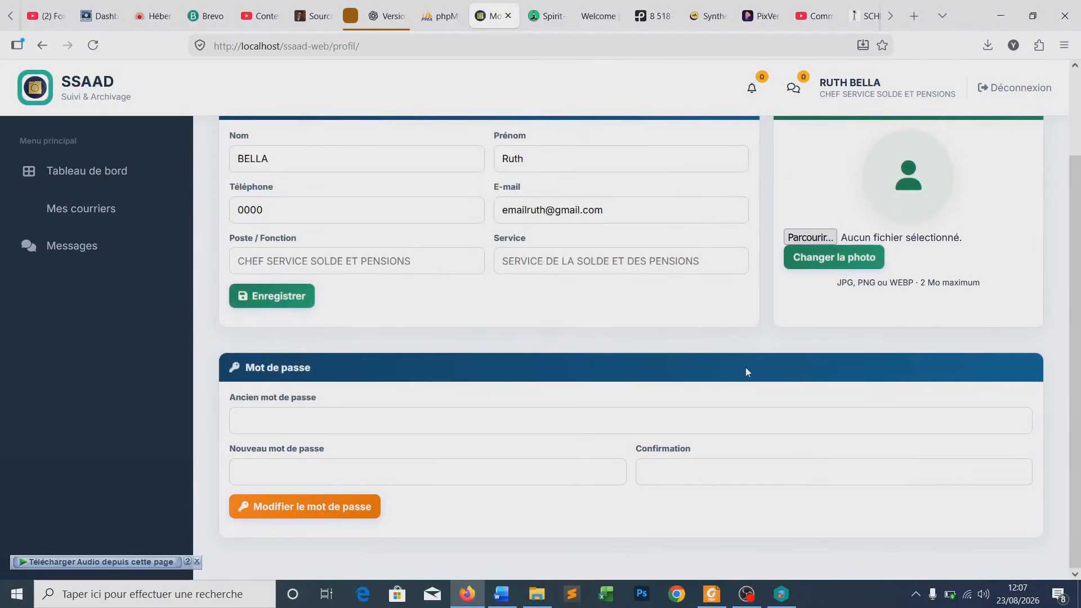
click(268, 421)
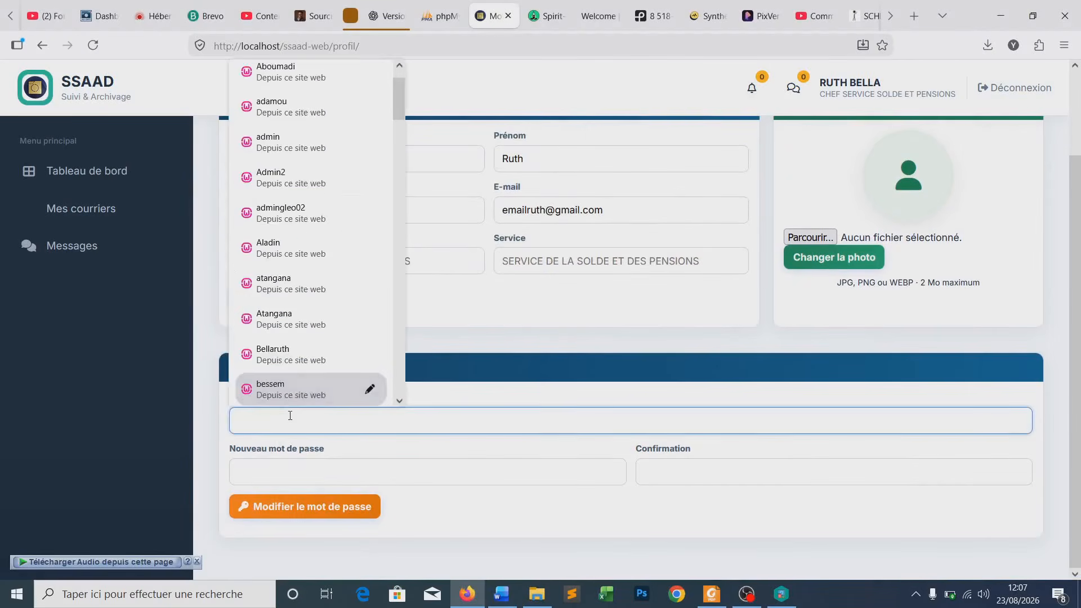
click(291, 417)
text(*******)
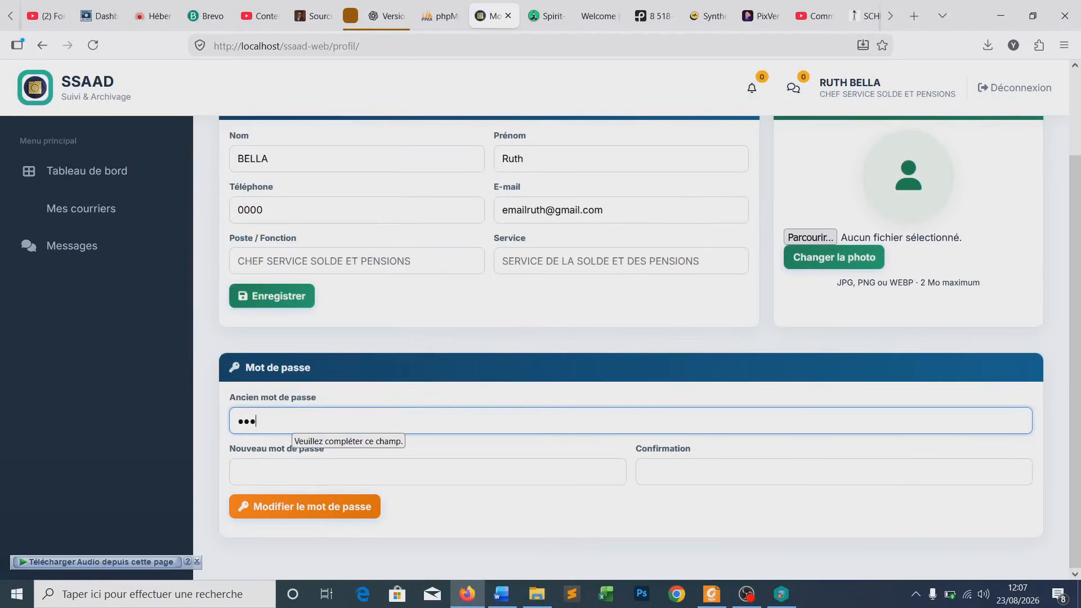
text(***)
click(292, 472)
text(******)
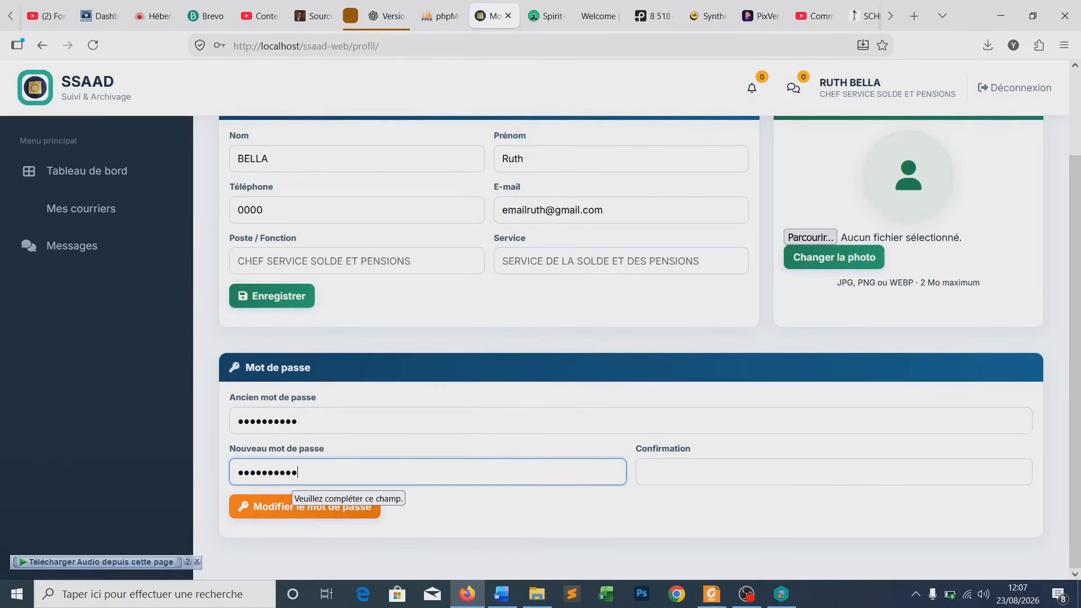
click(647, 473)
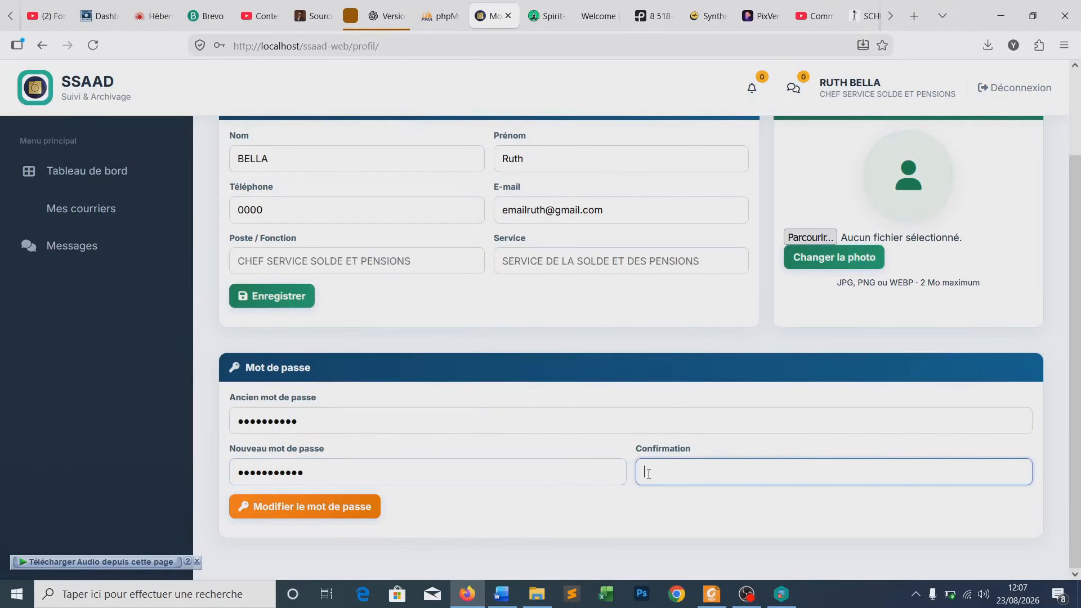
text(**)
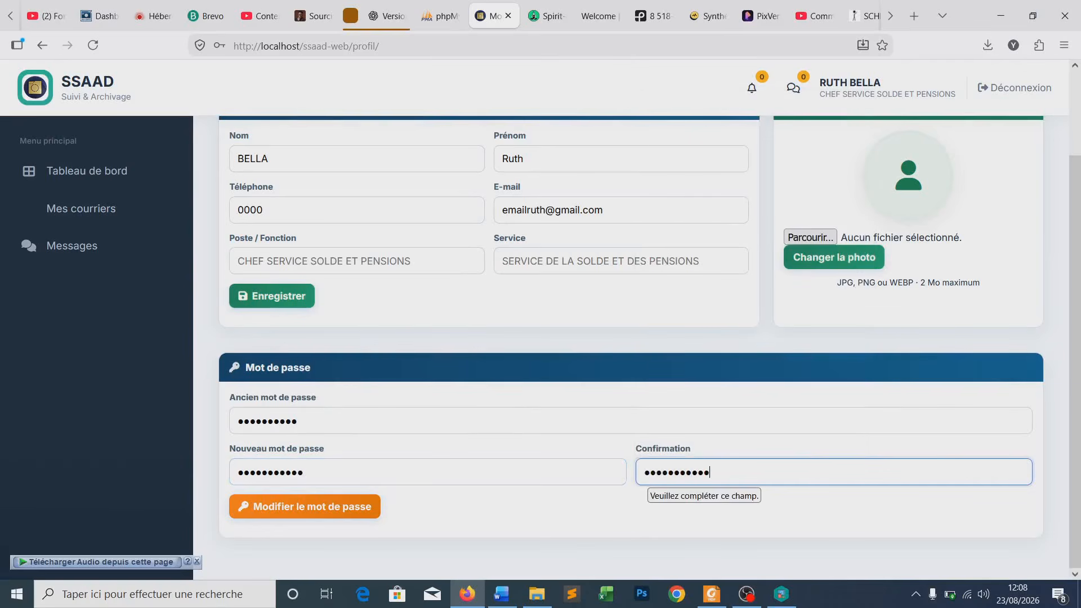
click(285, 507)
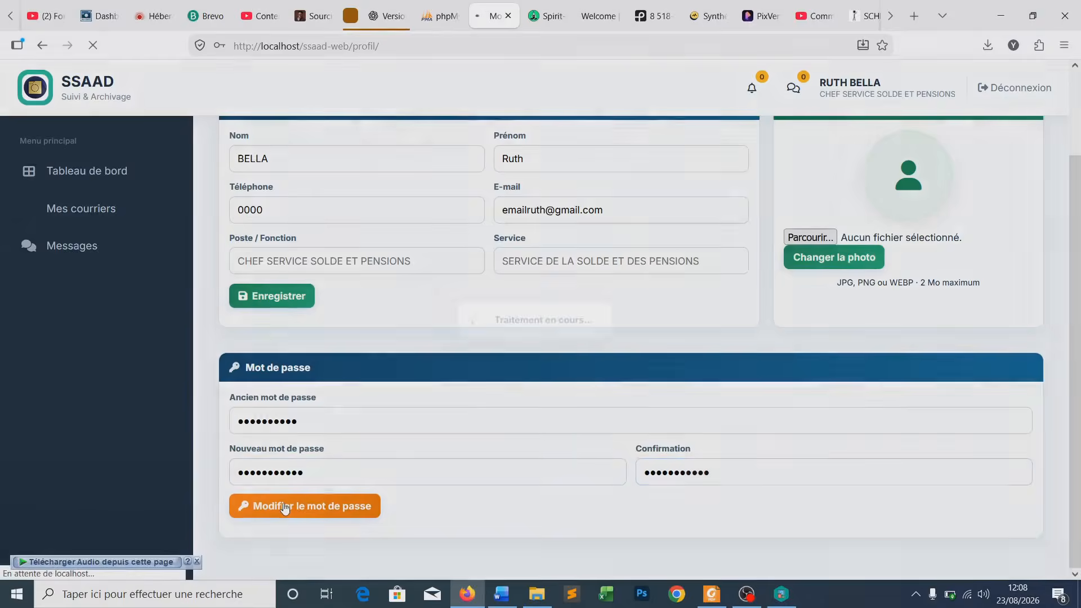
click(640, 168)
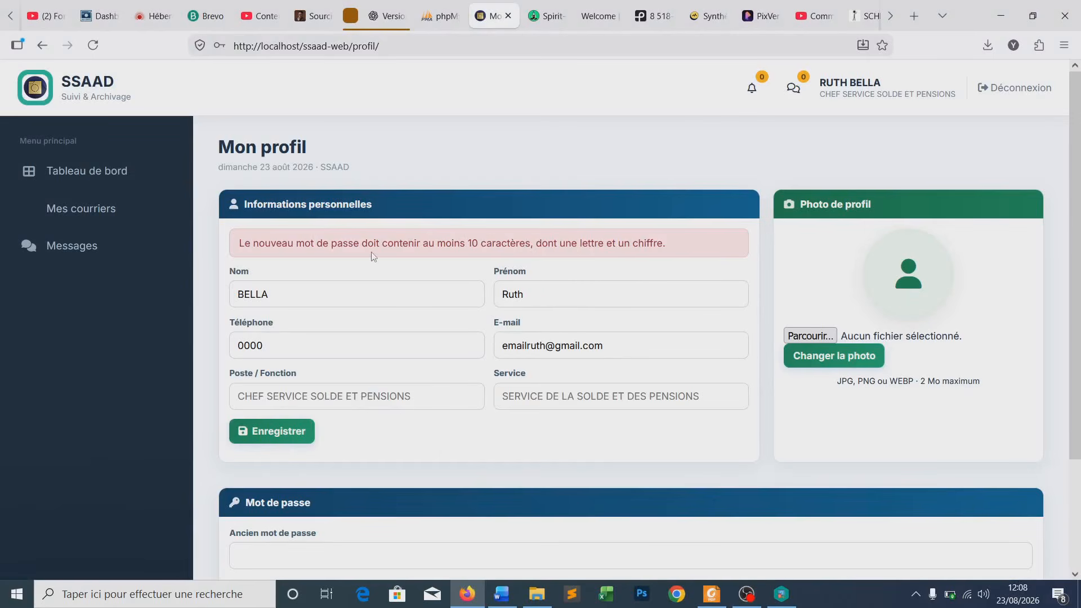
- Review the password-rules error and close the Télécharger Audio bar above the Mot de passe form
drag(241, 241, 677, 251)
click(677, 253)
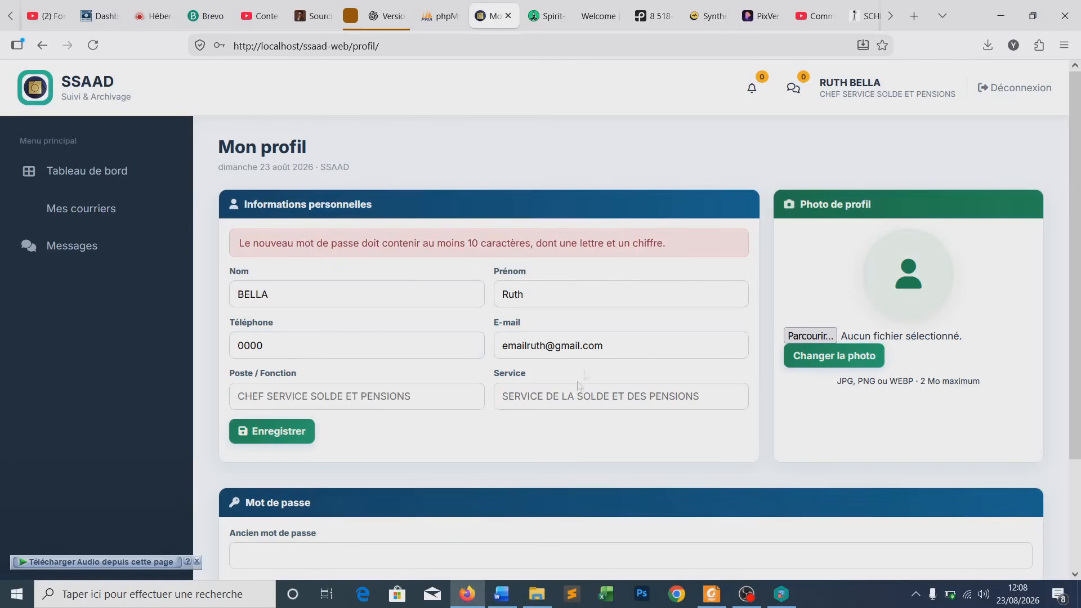
scroll(520, 463, down, 2)
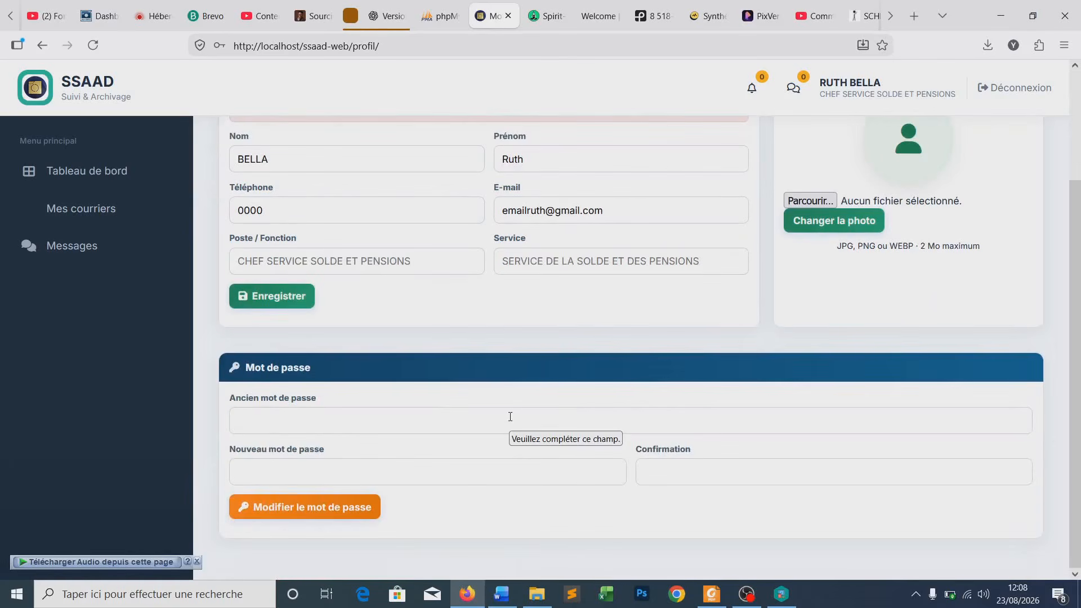
scroll(509, 415, up, 1)
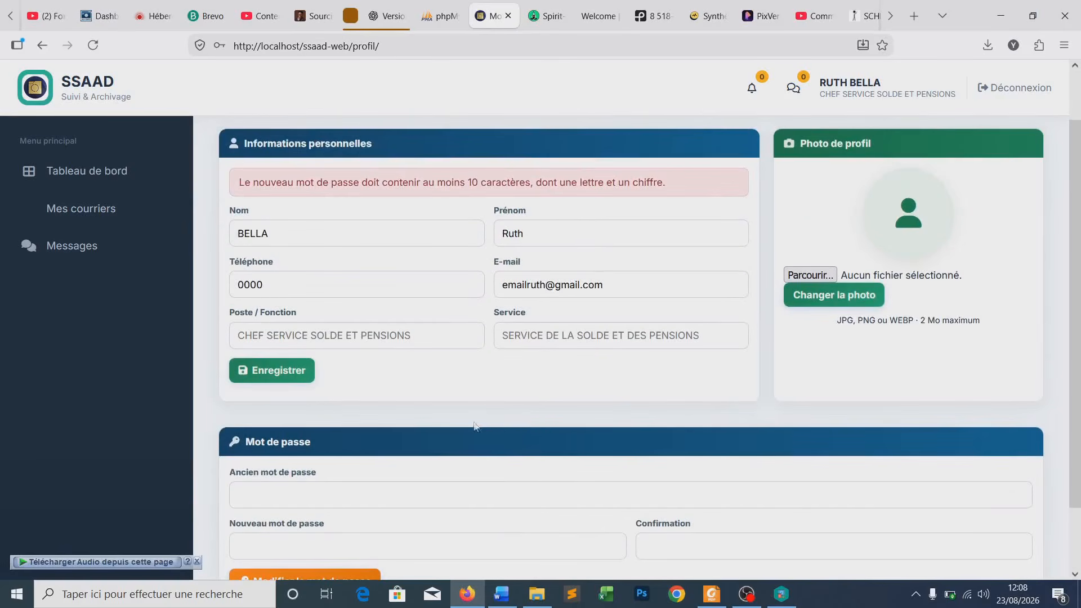
scroll(501, 430, down, 1)
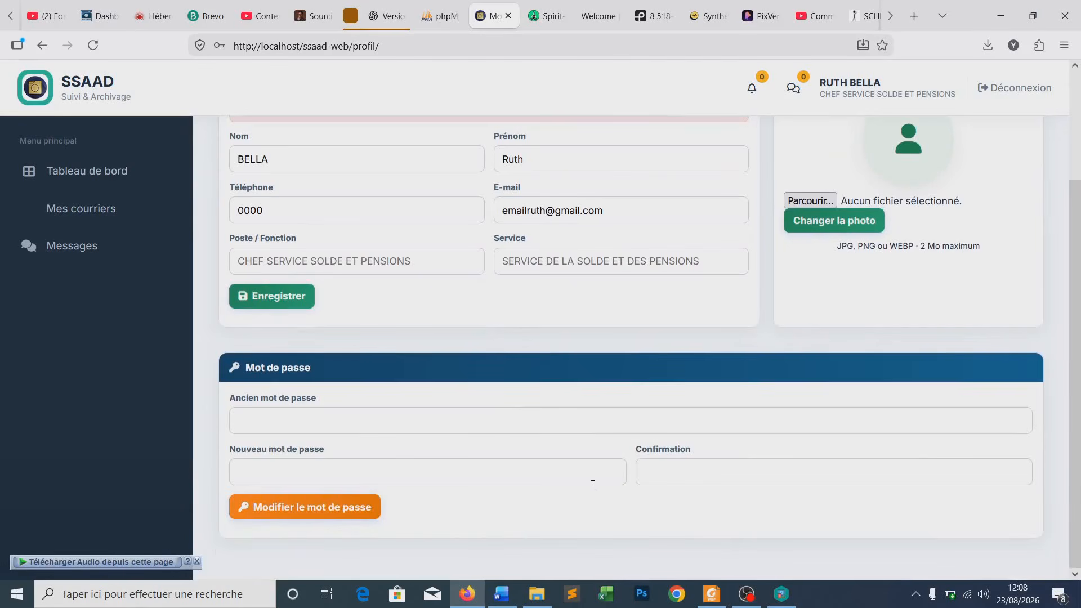
click(197, 562)
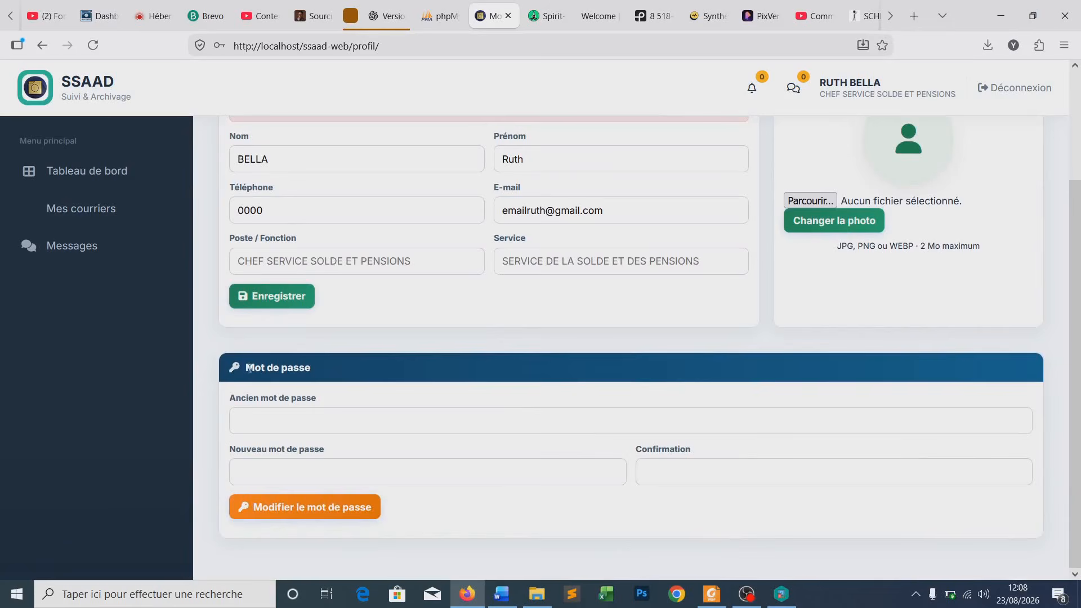
mouse_move(246, 367)
mouse_down()
mouse_move(322, 372)
mouse_move(247, 370)
mouse_up()
click(276, 399)
- Re-enter the current password in the Ancien mot de passe field
click(304, 419)
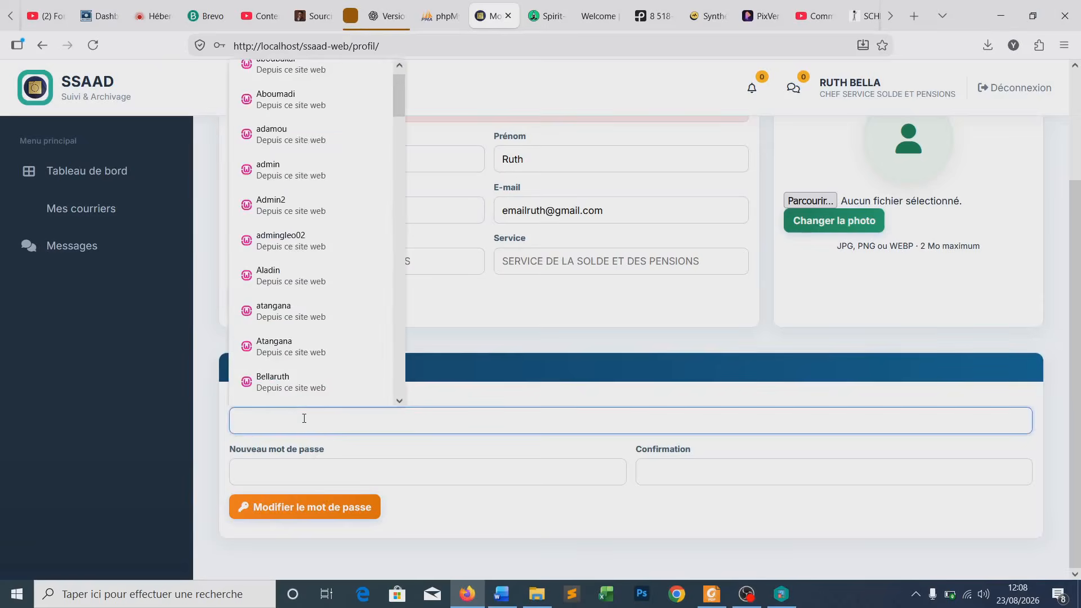
text(12345)
key(ctrl+a)
text(••••••••)
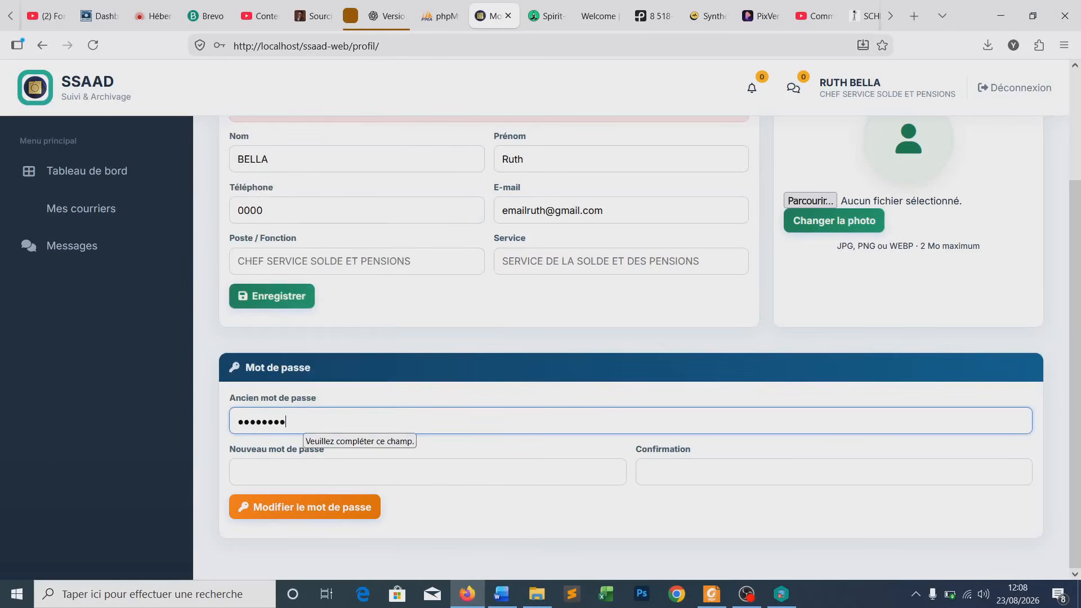
- Enter a 12-character letters-and-digits new password and its confirmation, submit, and dismiss Firefox's prompt
click(304, 479)
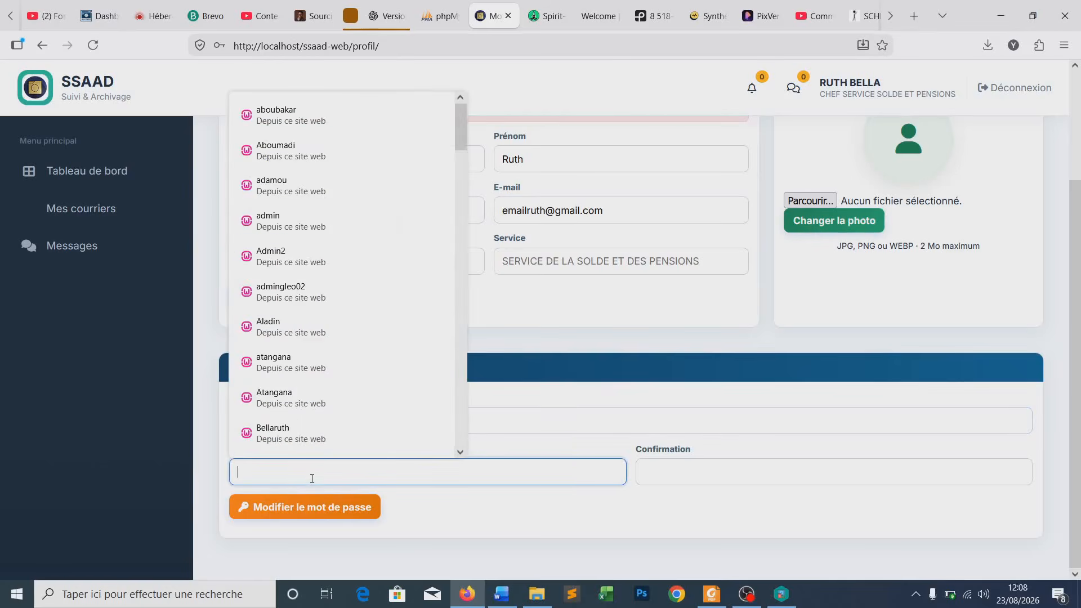
double_click(497, 439)
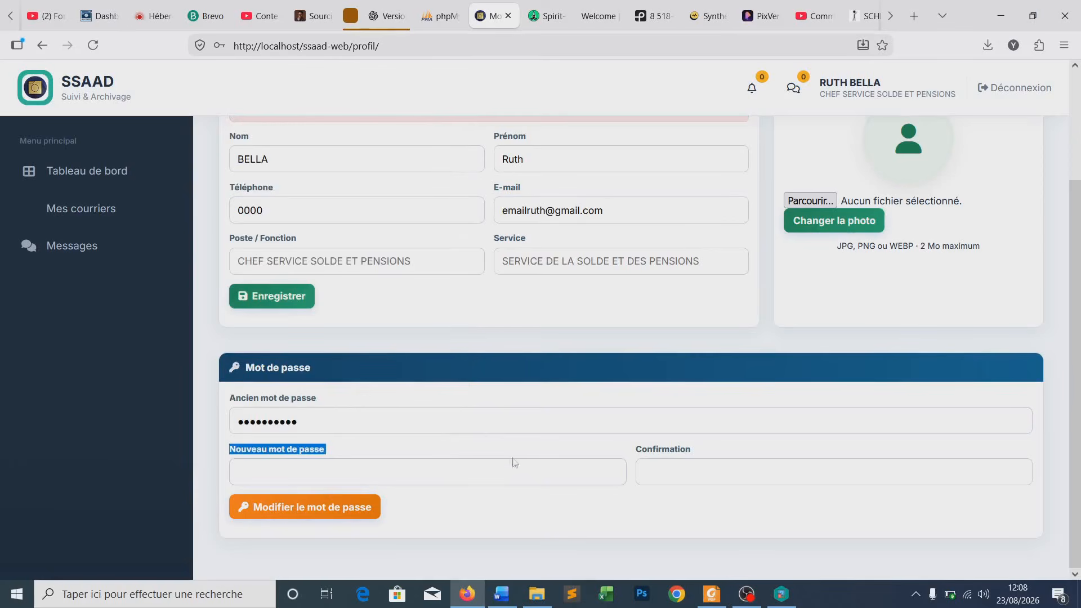
click(379, 471)
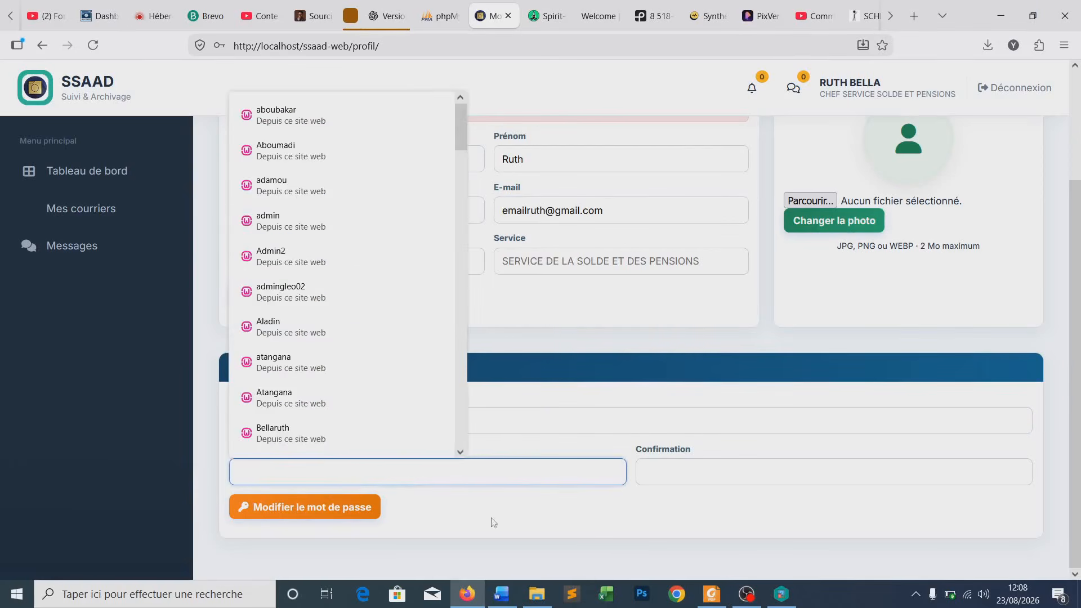
click(506, 479)
click(432, 477)
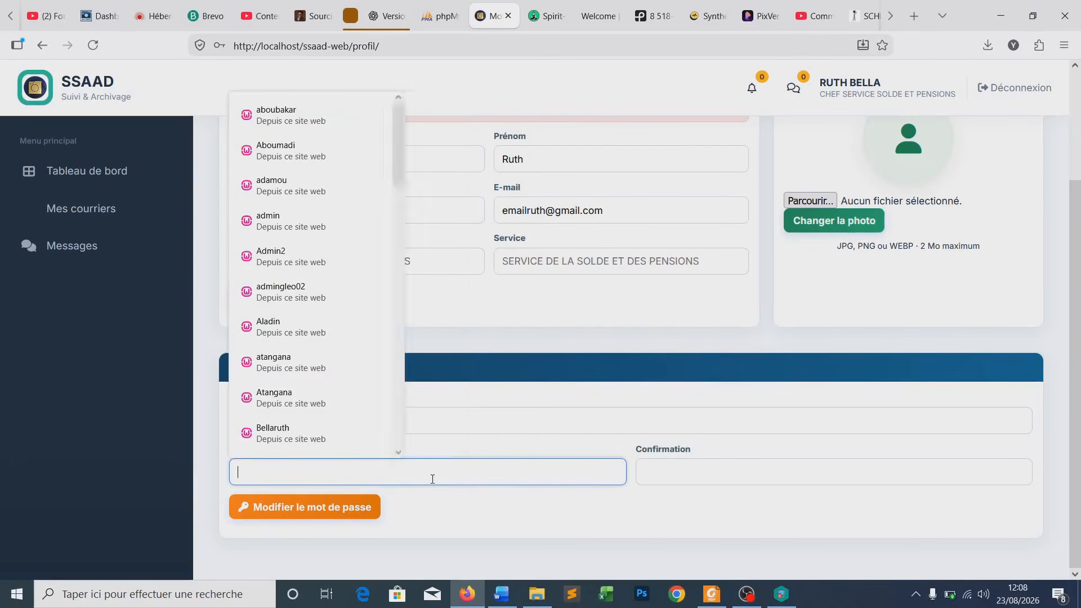
text(a)
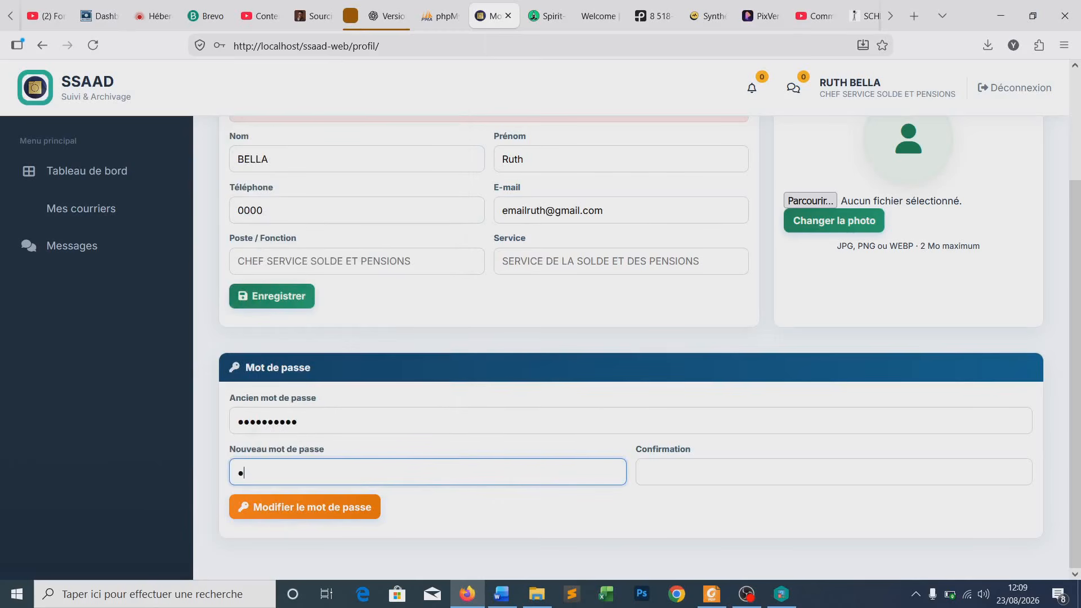
text(dmin1234567)
click(766, 474)
text(admin12345678)
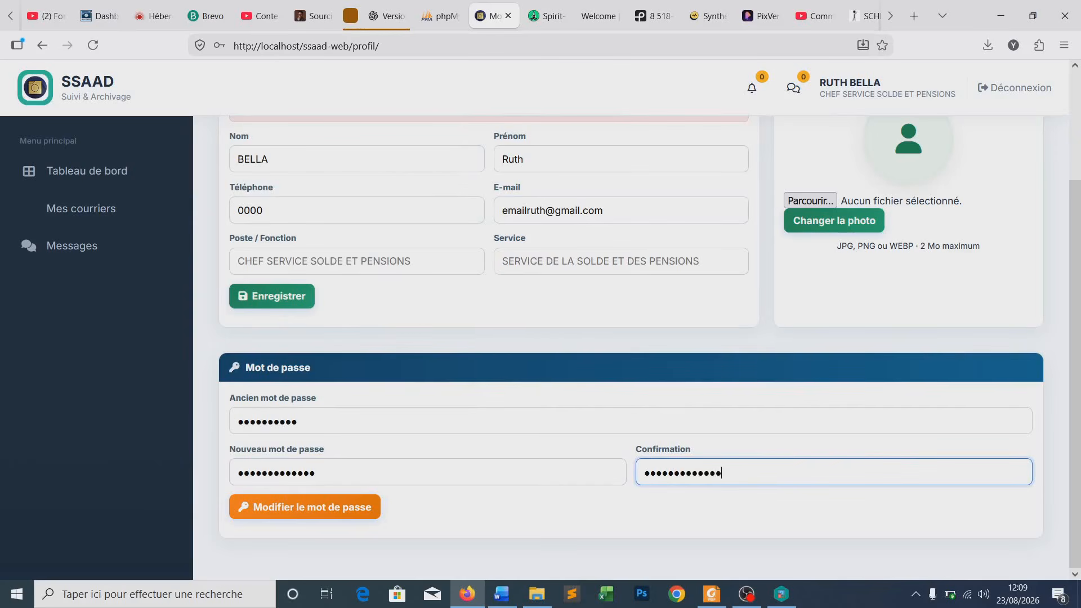
click(313, 510)
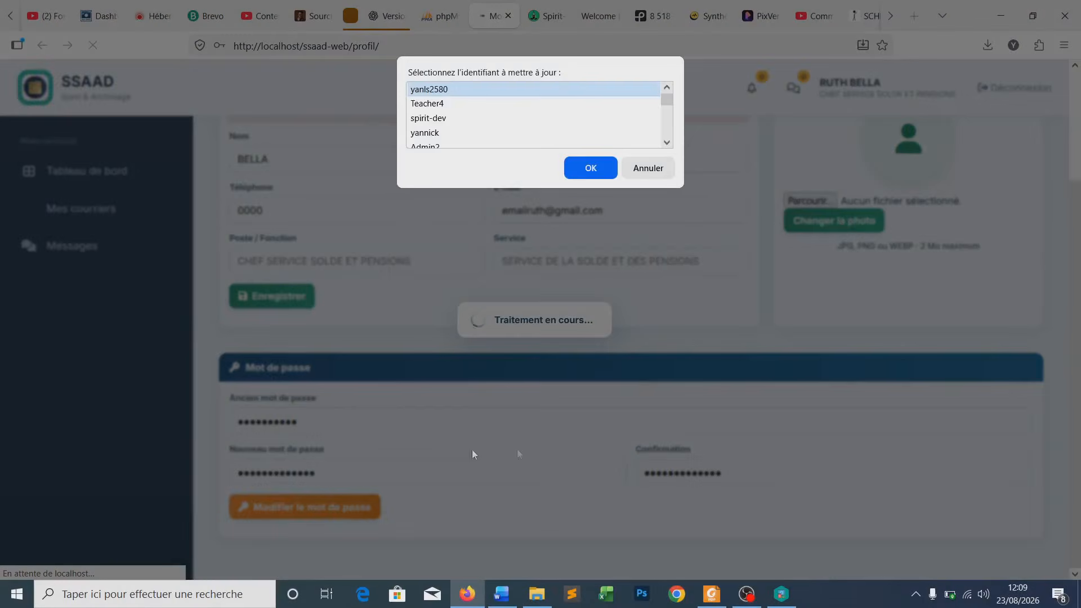
click(647, 169)
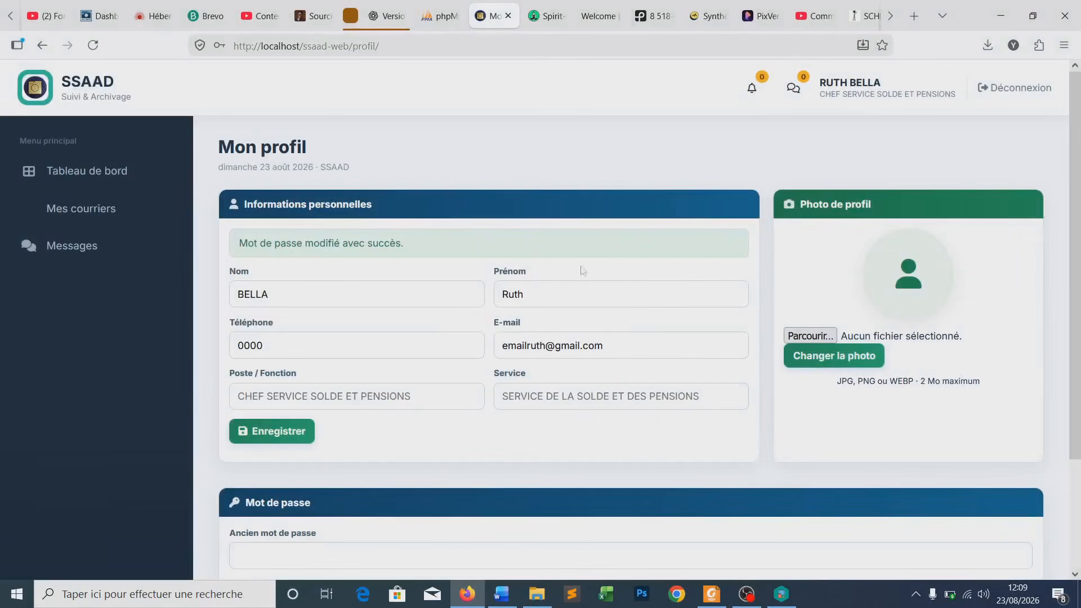
drag(241, 243, 415, 248)
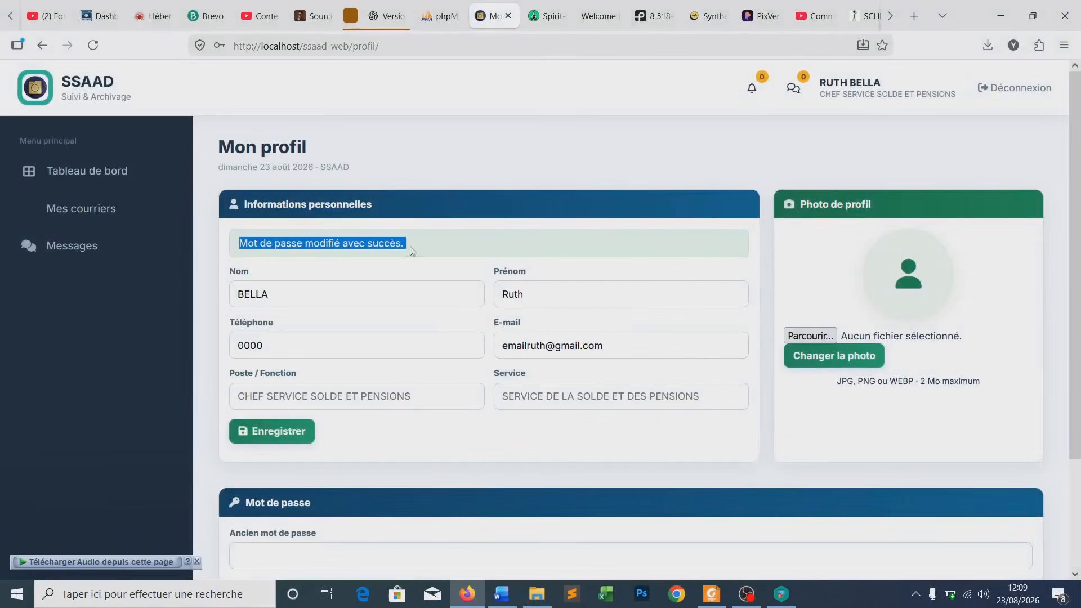
click(417, 250)
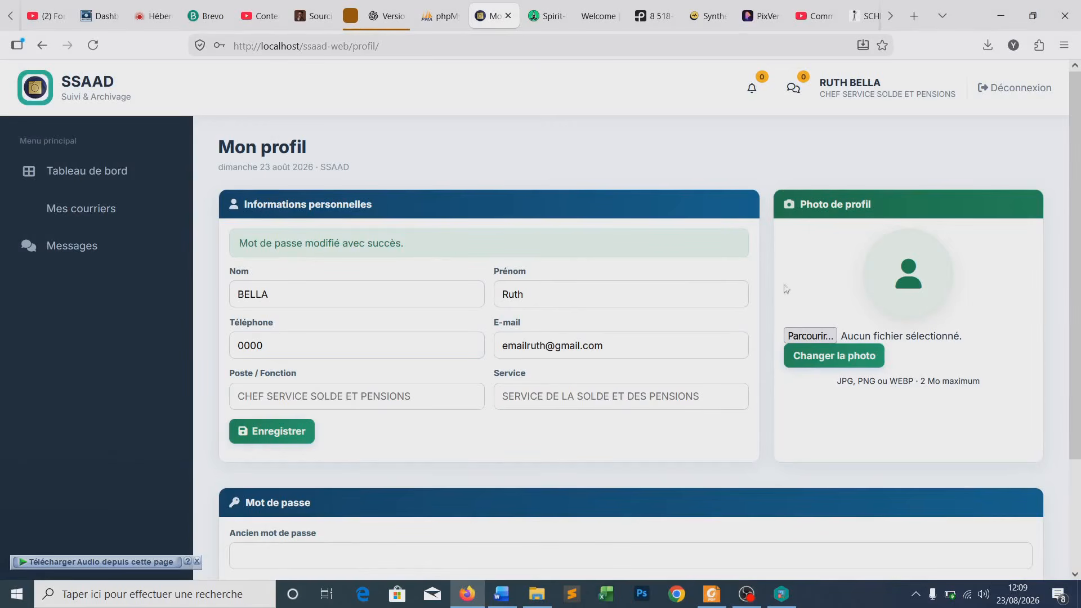
- Log out with Déconnexion to return to the Connexion login page
click(1013, 88)
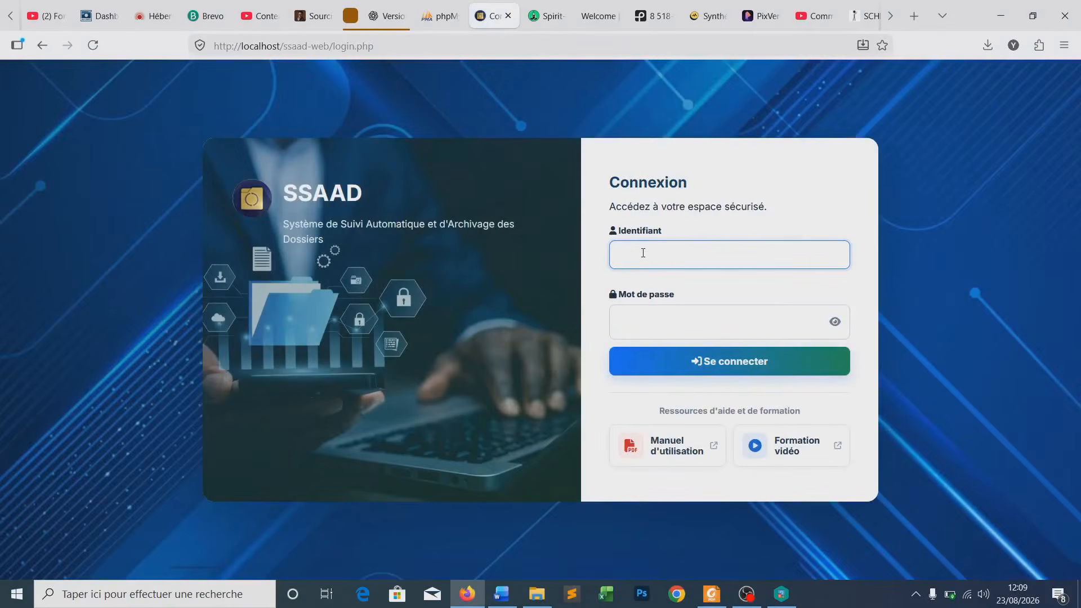
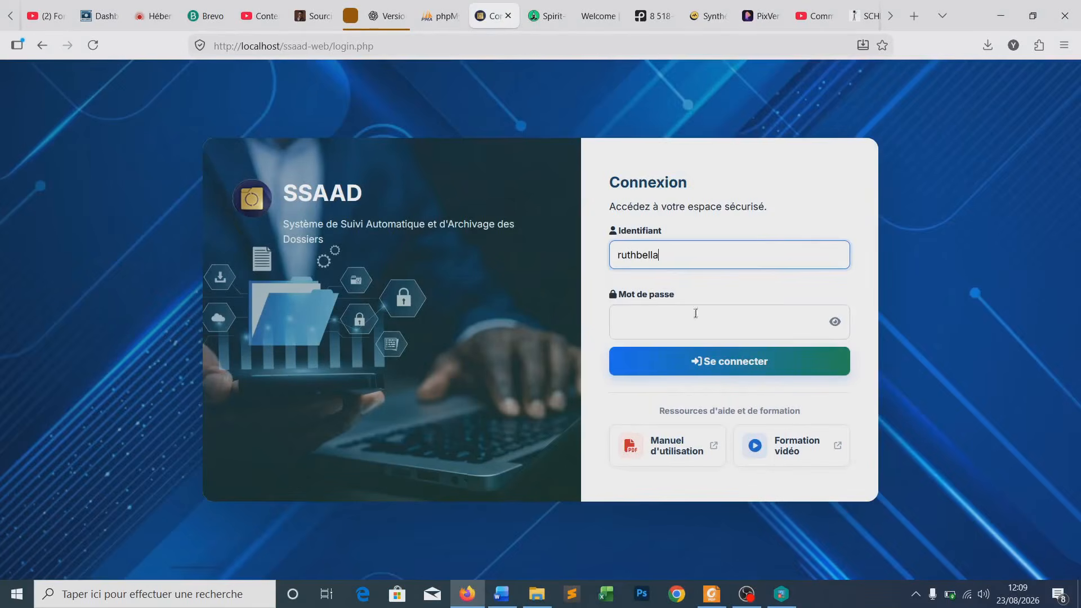
- Sign in with the account username and the new 12-character password
click(692, 318)
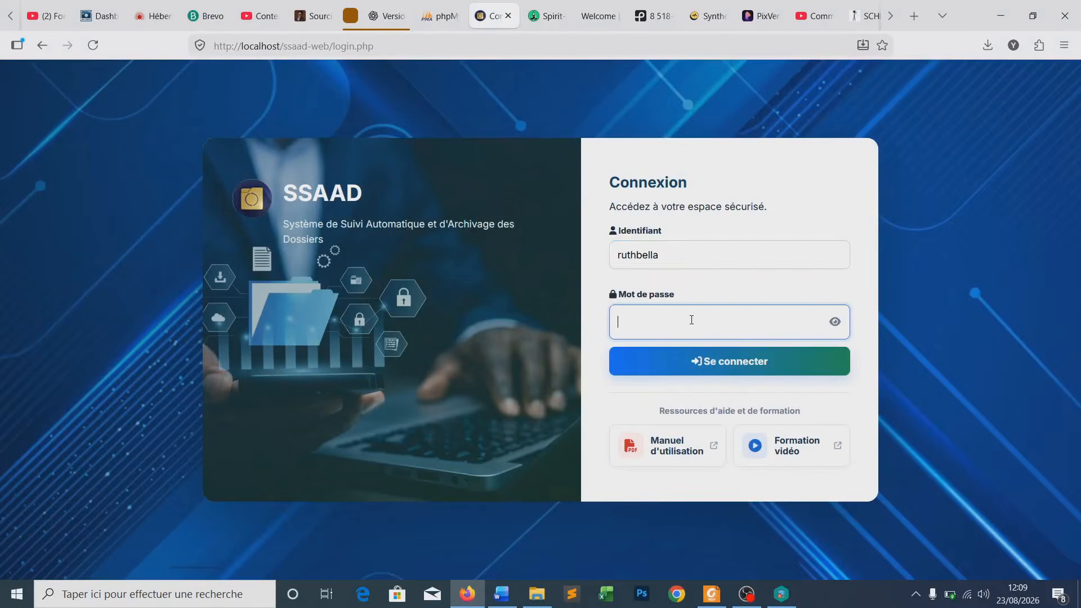
text(r••••••••••)
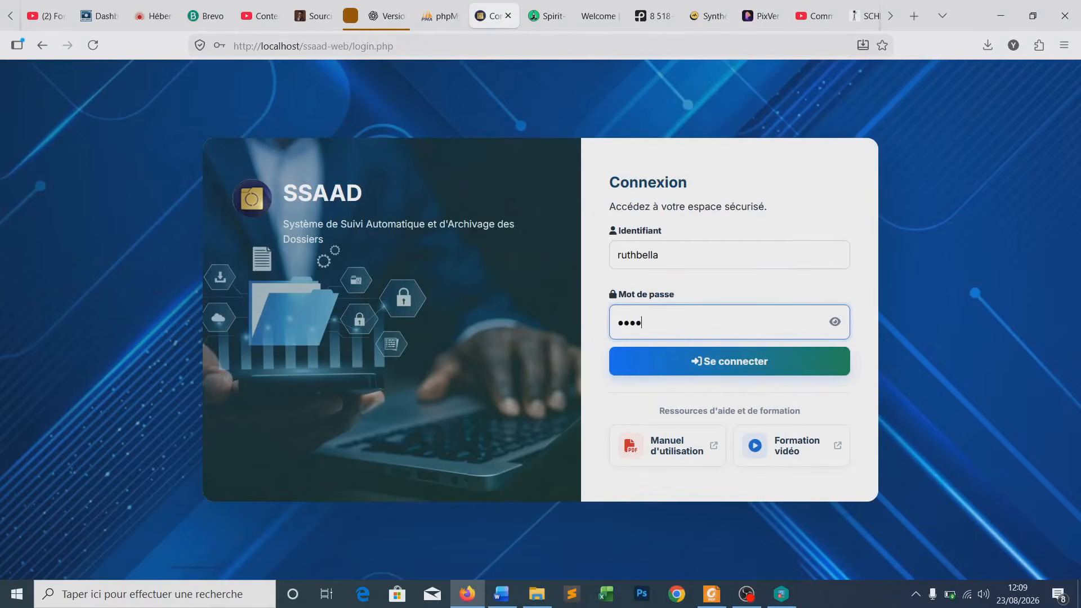
text(•)
click(696, 361)
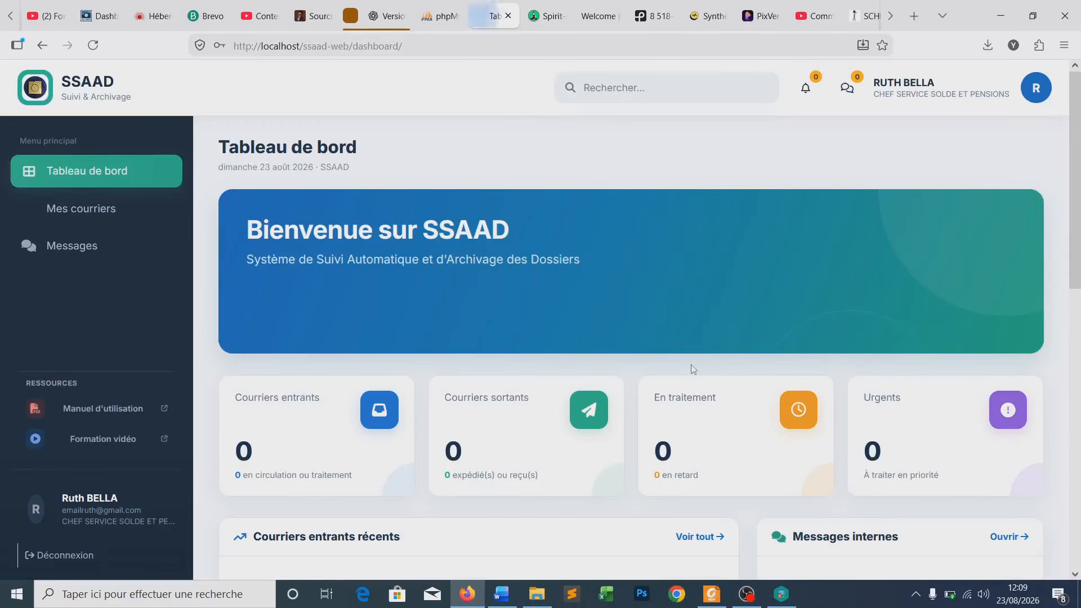
- Decline Firefox's save-password offer with Plus tard and scroll through the Tableau de bord
click(413, 184)
scroll(569, 276, down, 5)
scroll(576, 286, up, 5)
scroll(600, 288, down, 2)
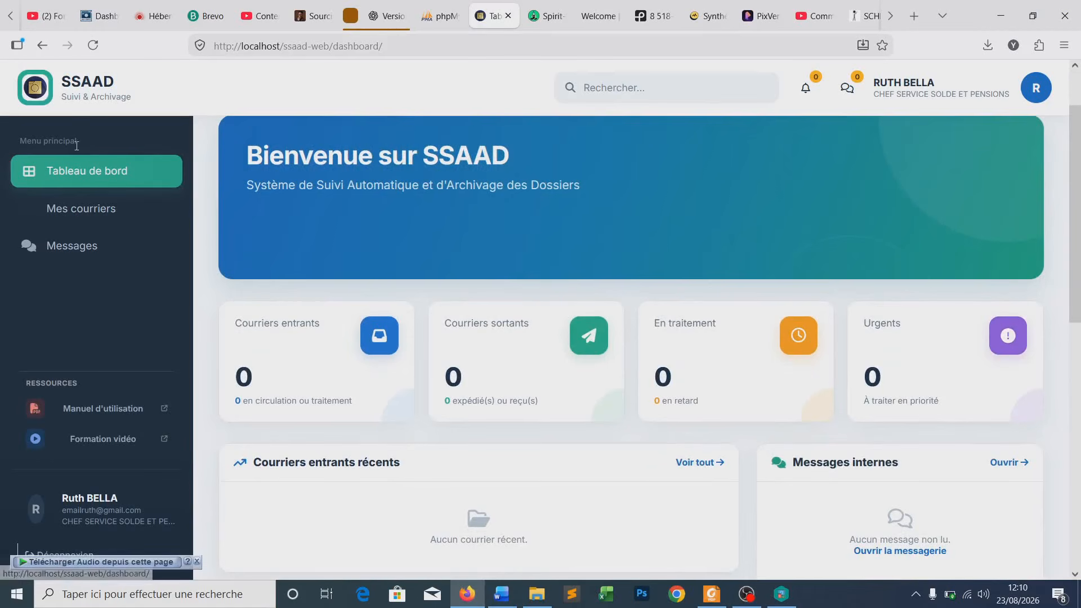
click(89, 171)
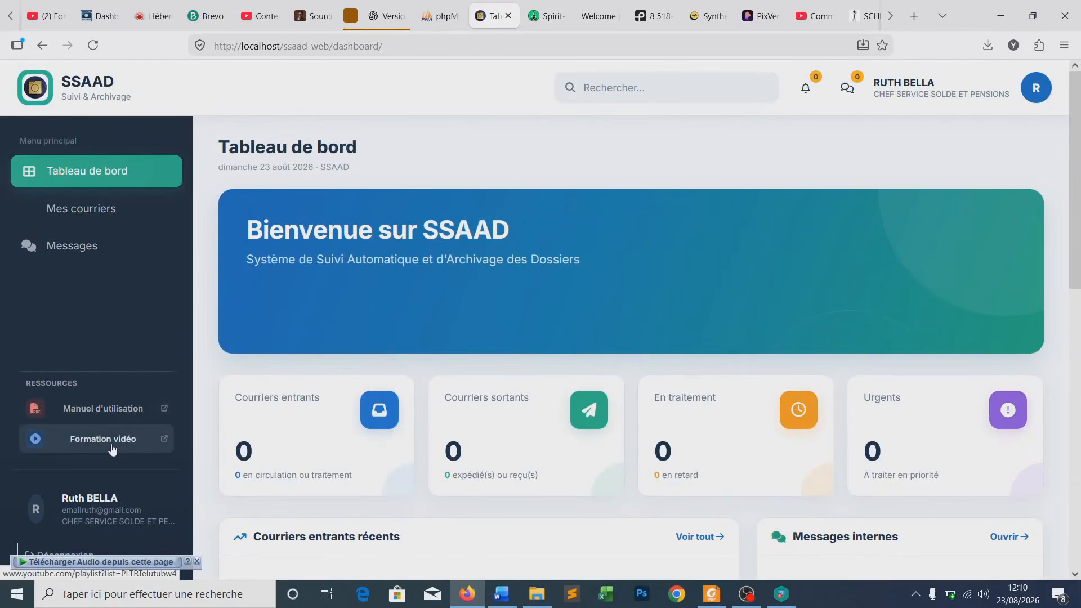
- Select the welcome heading and the Courriers entrants card text, then clear the selection
scroll(51, 427, down, 3)
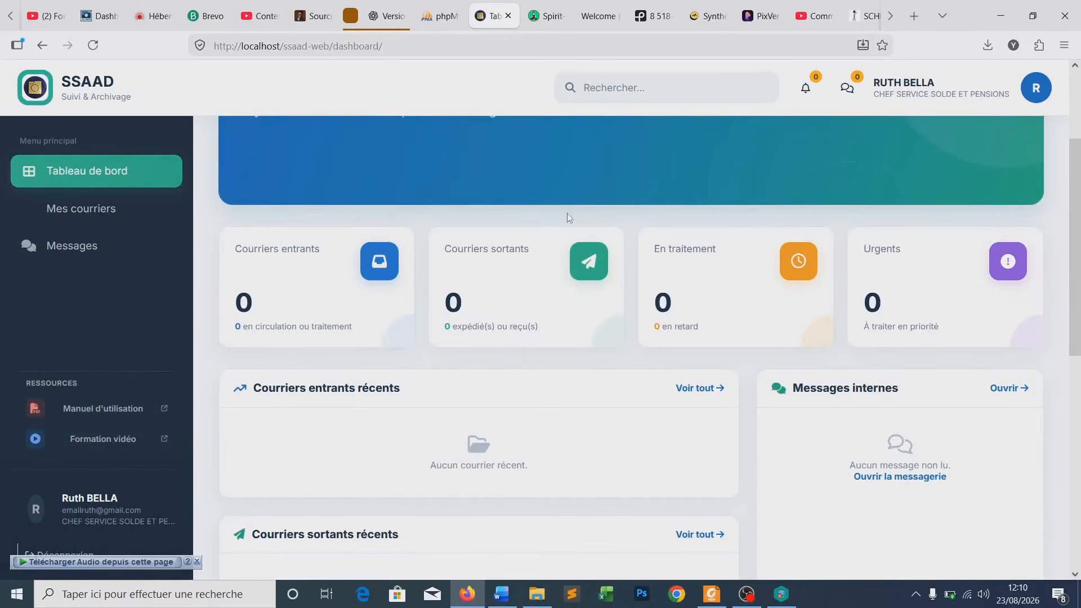
scroll(580, 221, up, 3)
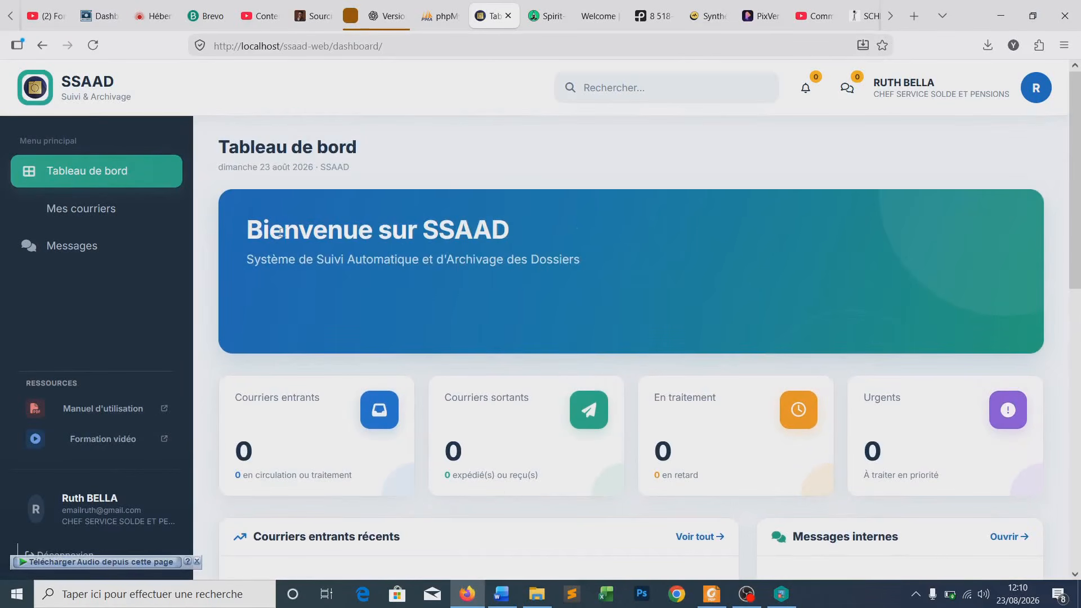
drag(426, 241, 604, 266)
scroll(583, 300, down, 3)
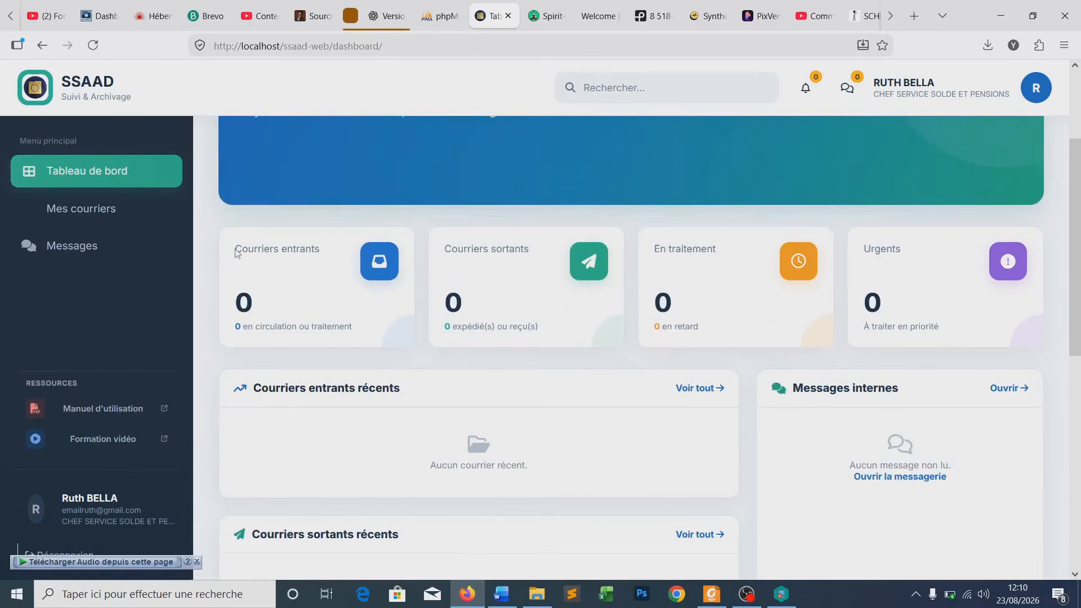
drag(236, 251, 313, 253)
drag(355, 326, 232, 329)
click(254, 313)
- Review the zeroed counters, highlighting the incoming count 0 and the word 'traitement'
scroll(619, 394, down, 3)
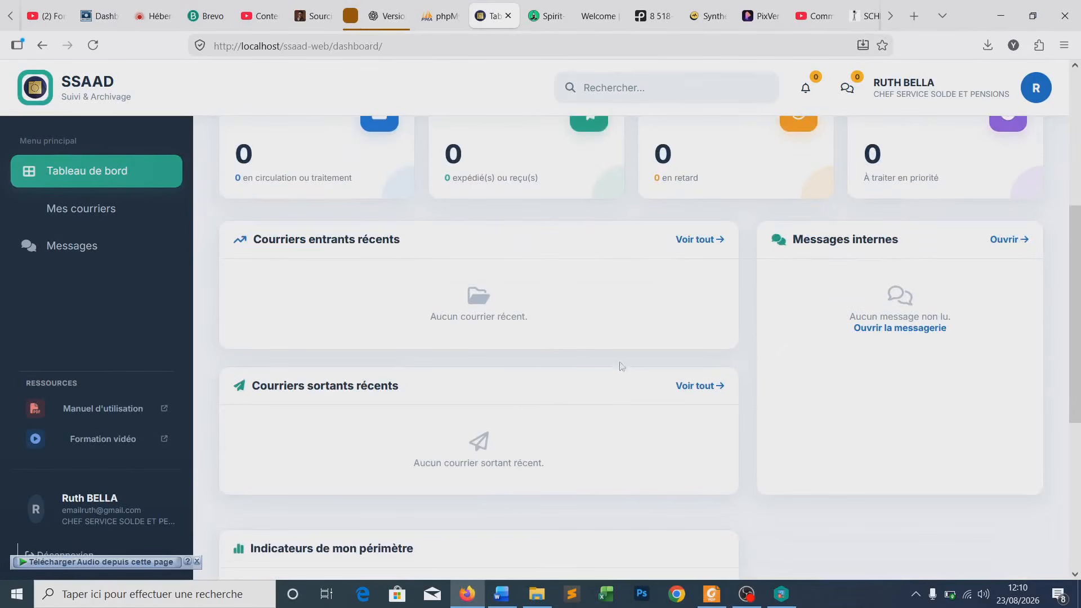
scroll(574, 368, down, 6)
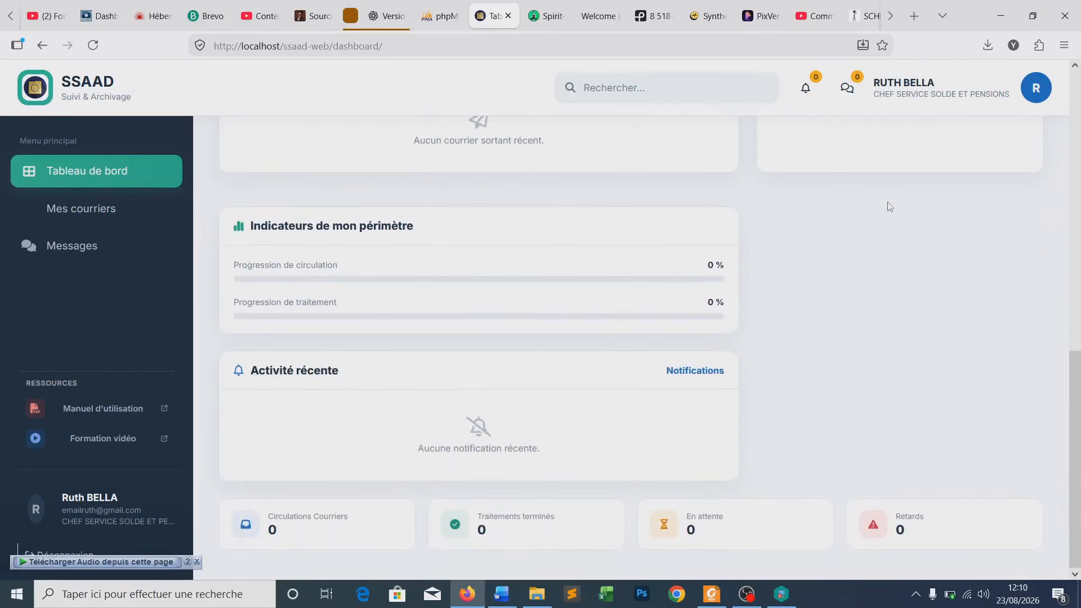
scroll(517, 280, up, 10)
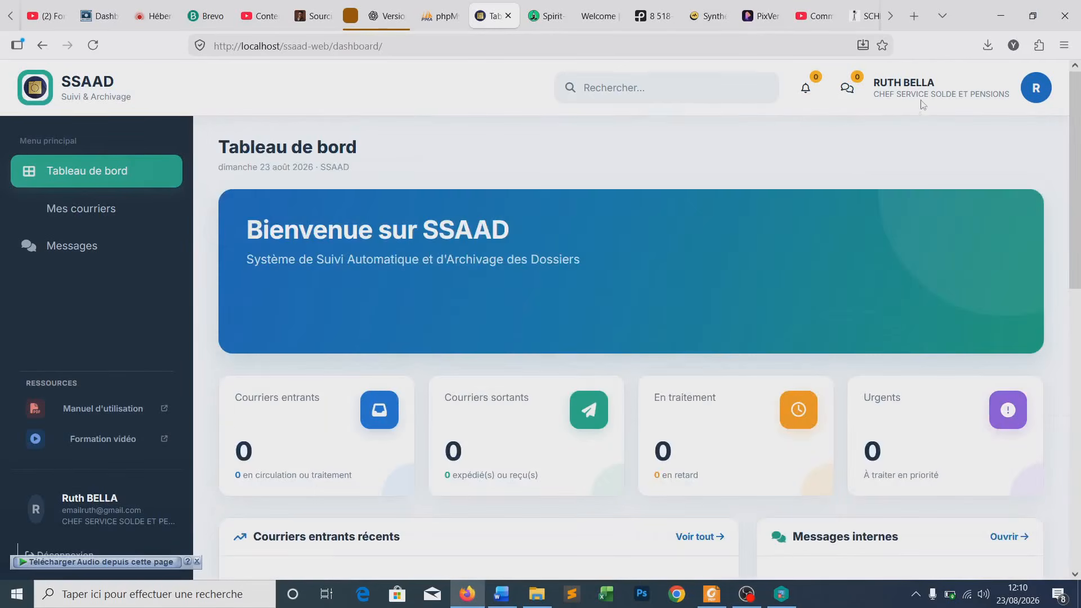
scroll(313, 473, down, 2)
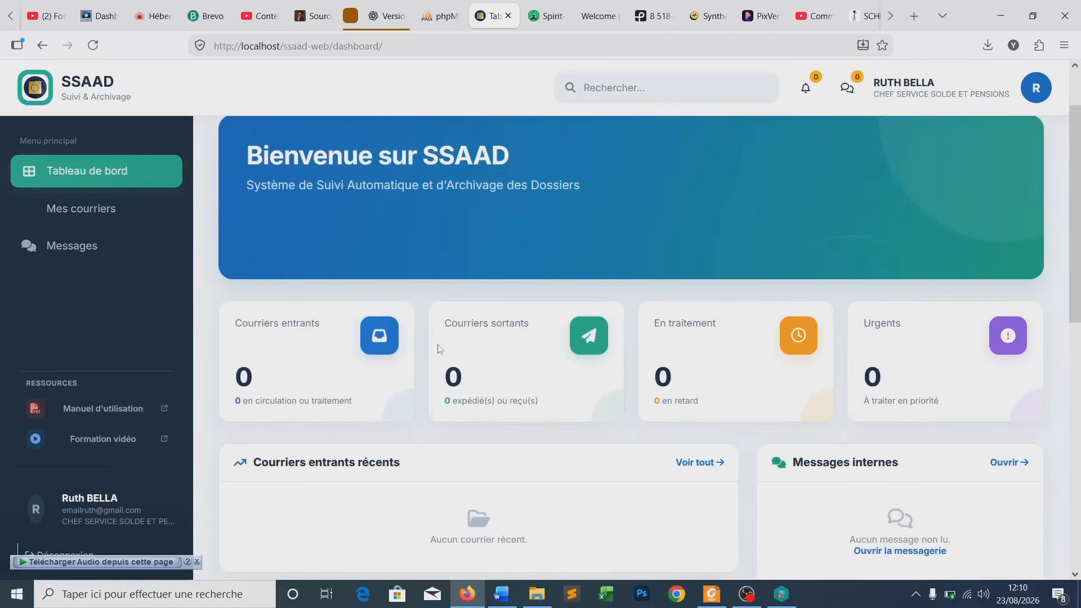
scroll(466, 355, down, 4)
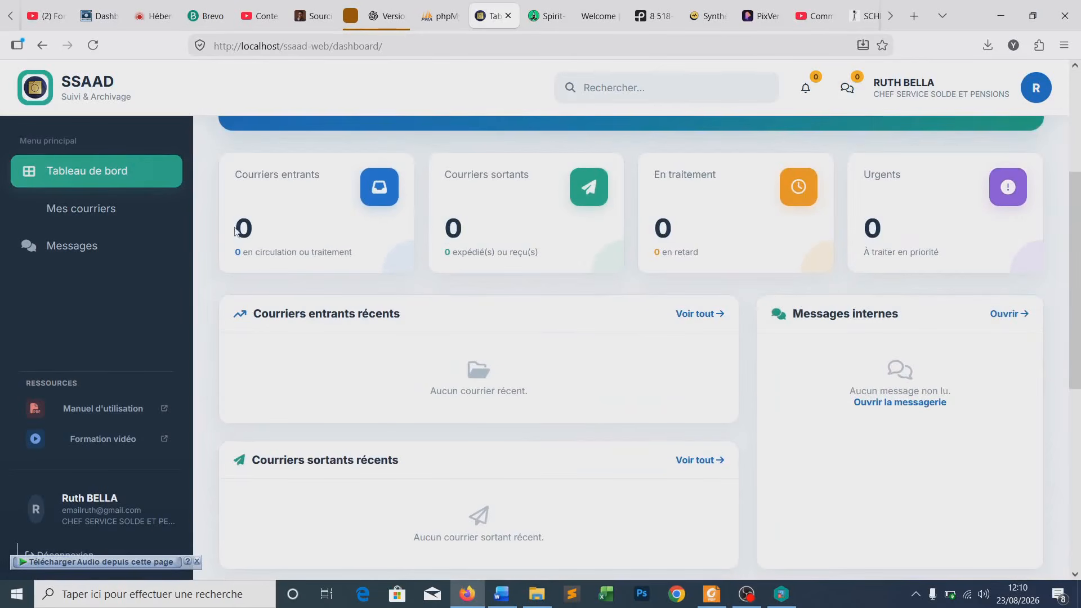
drag(239, 226, 282, 232)
click(339, 252)
double_click(333, 253)
click(364, 259)
scroll(636, 237, up, 4)
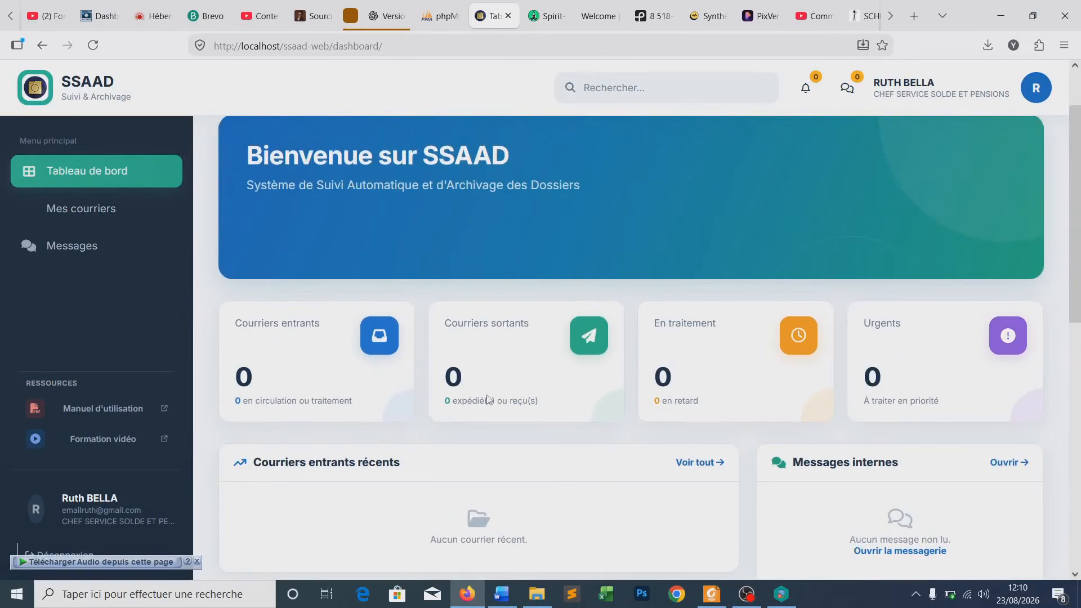
scroll(501, 296, up, 2)
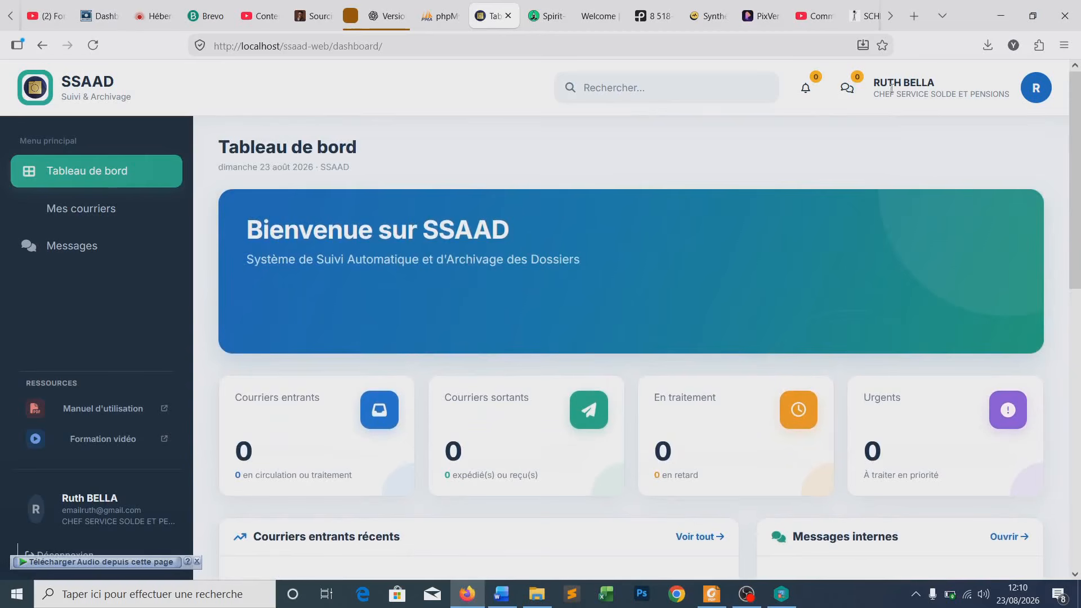
- Open Mon profil from the sidebar and review its personal info, photo and Mot de passe sections
click(73, 509)
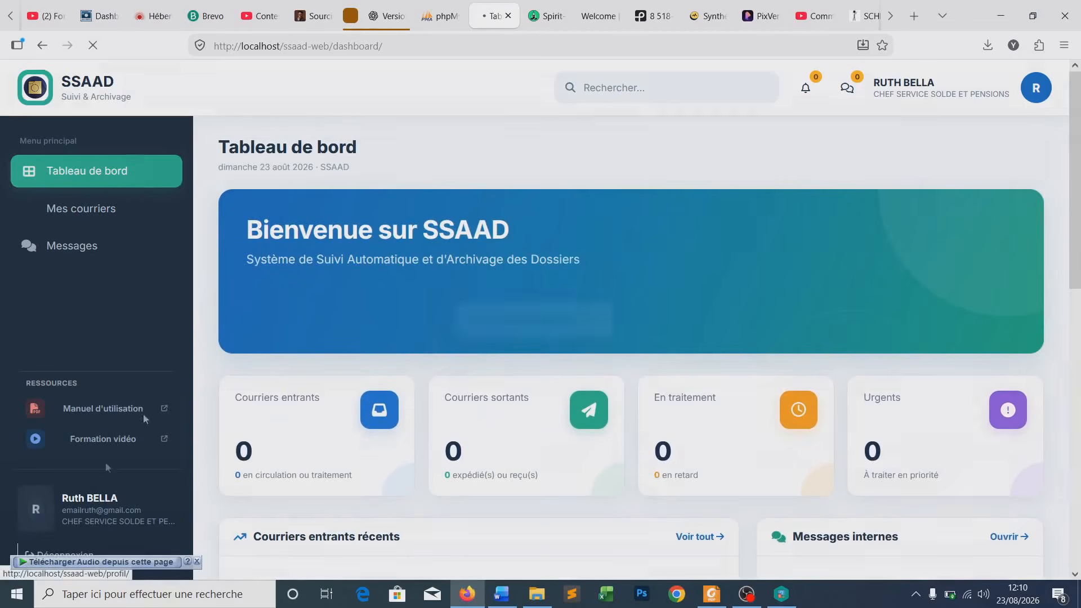
scroll(446, 351, down, 2)
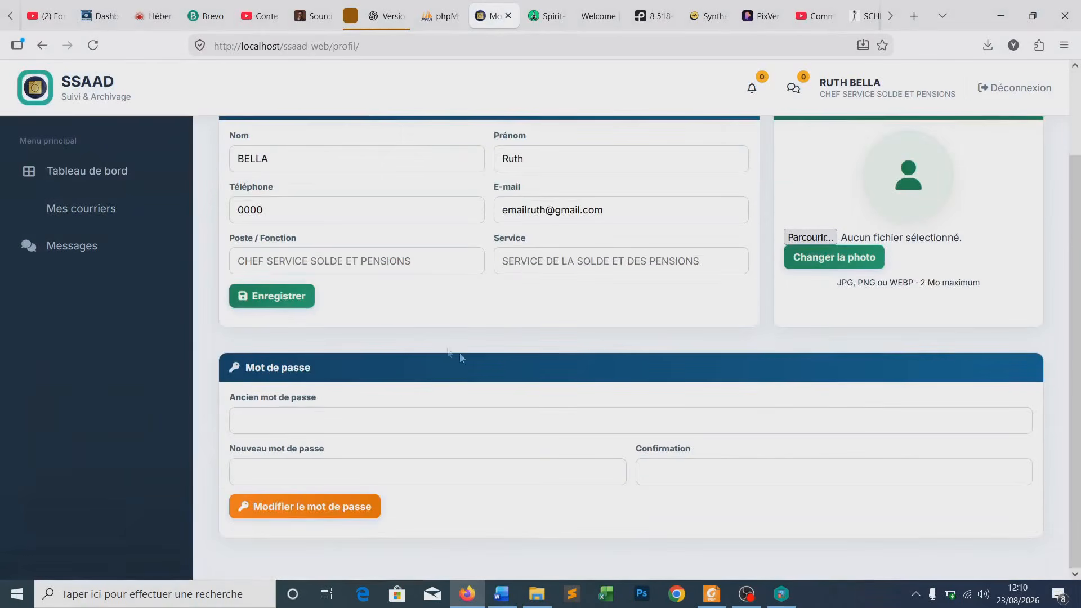
scroll(447, 351, up, 2)
scroll(536, 189, down, 2)
scroll(356, 346, up, 2)
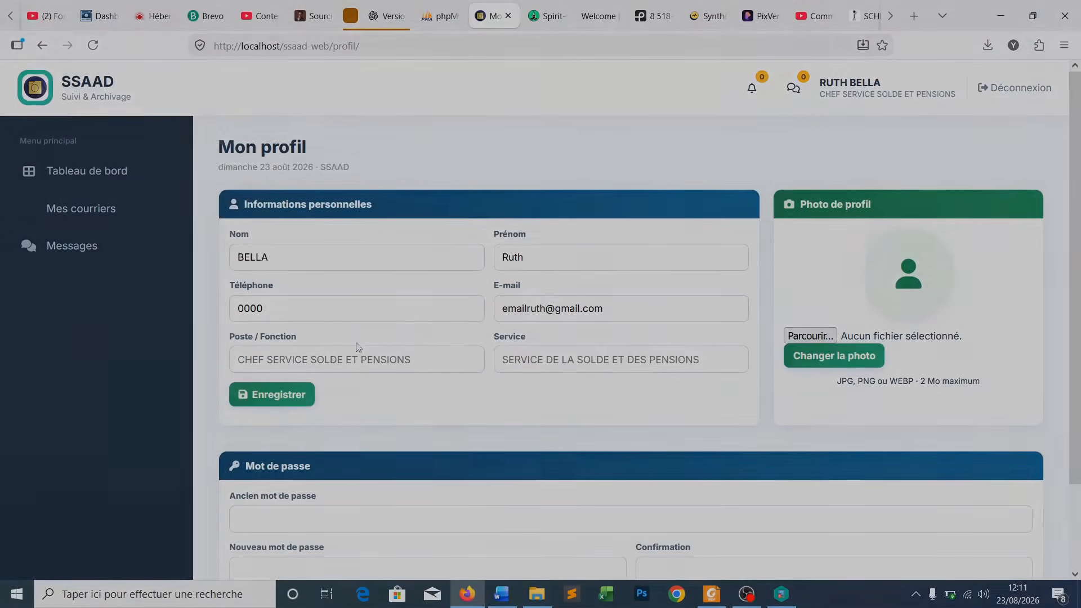